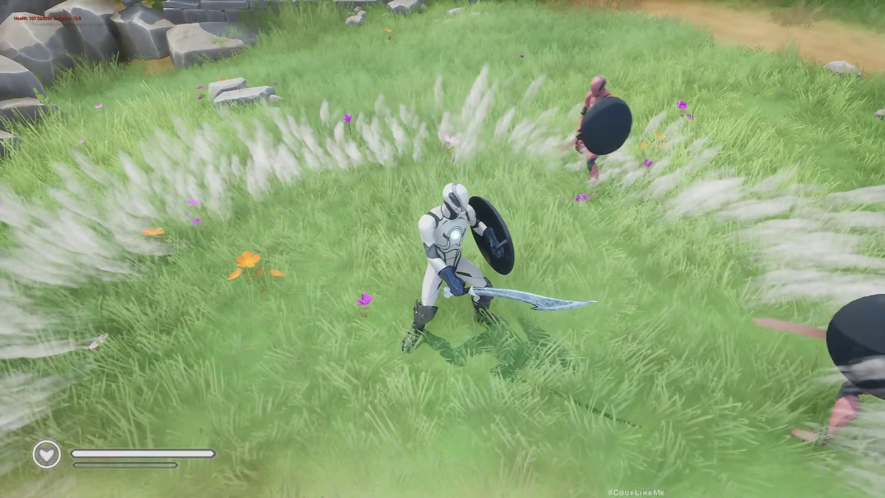
# - Turn the knight toward the guarding red enemy and trigger four radial burst rings with E
pyautogui.press('a')
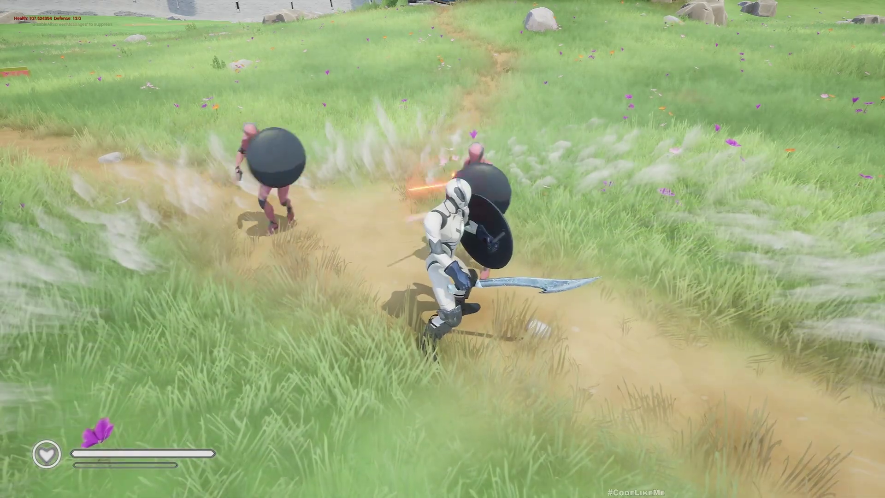
pyautogui.press('e')
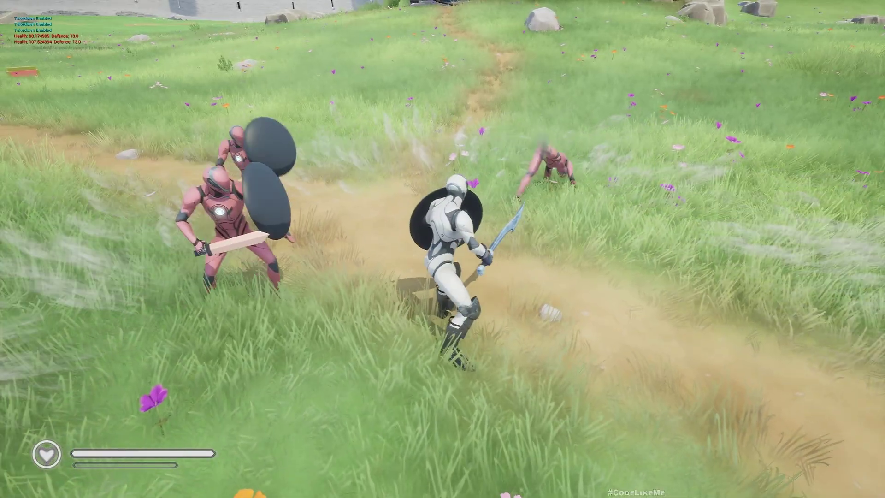
pyautogui.press('e')
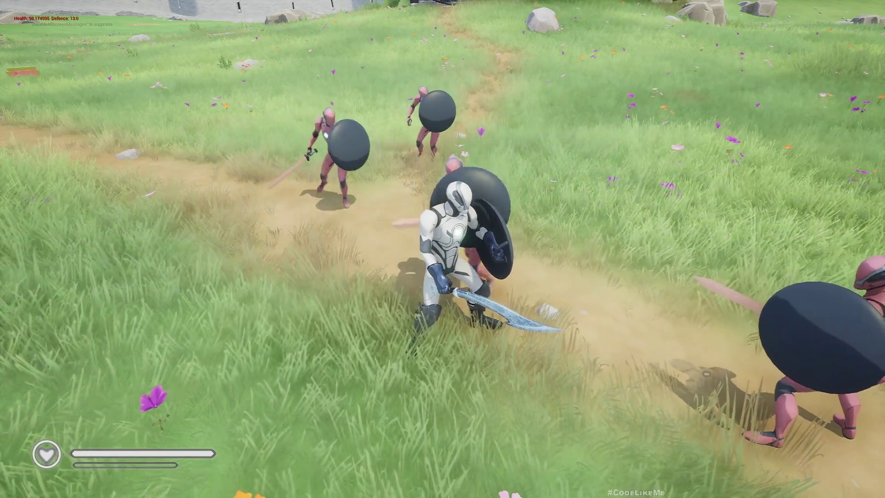
pyautogui.press('e')
pyautogui.press('e')
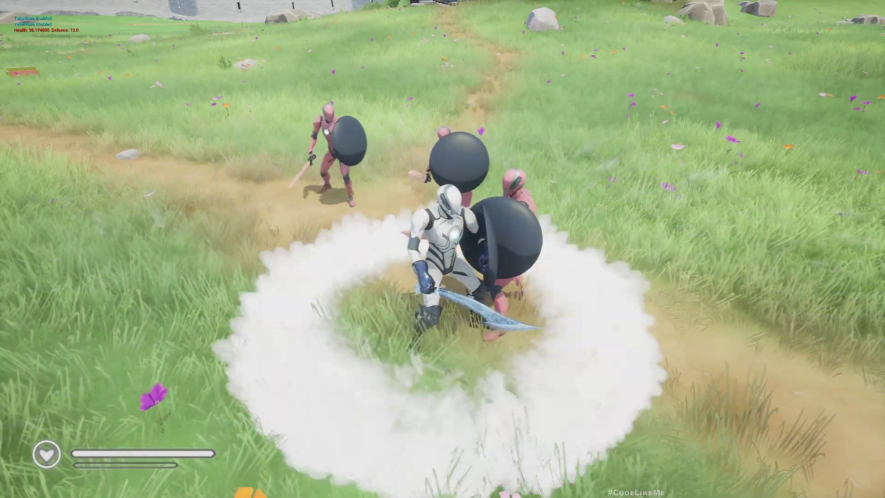
pyautogui.press('e')
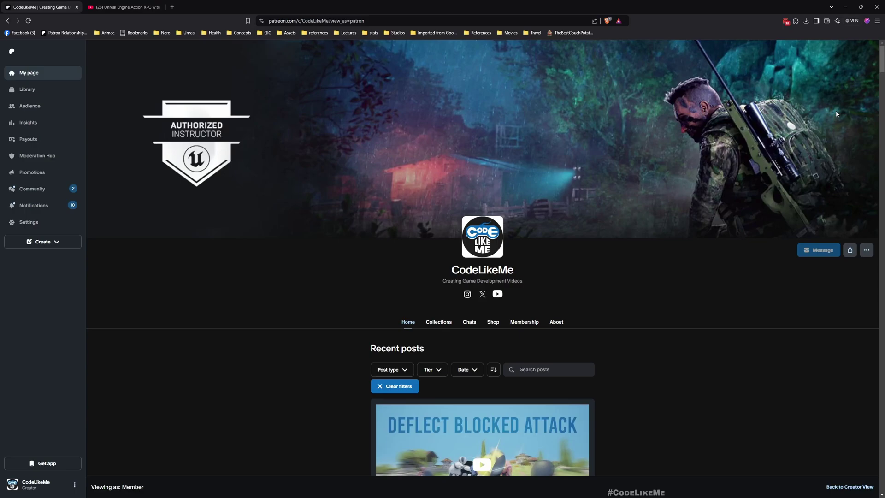
# - Scroll the Patreon posts from #146 down to episode #127, 'Collect Chest Niagara VFX & Sounds'
pyautogui.scroll(-5, 618, 222)
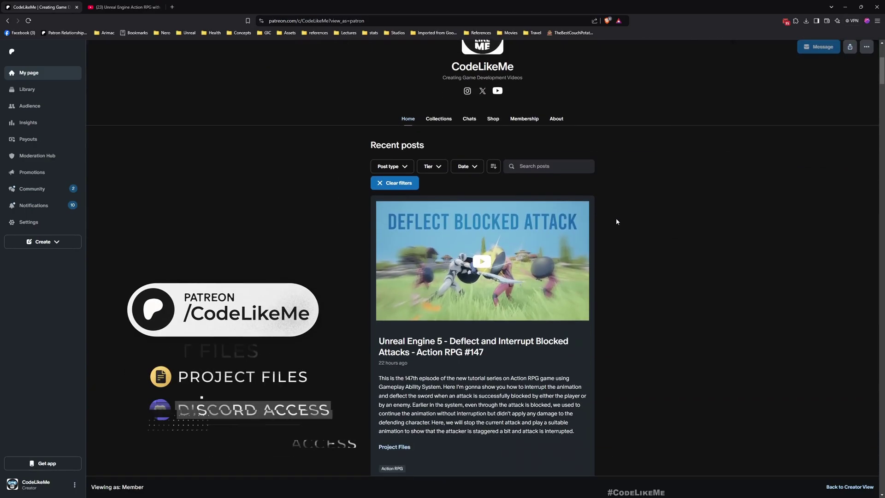
pyautogui.scroll(-12, 618, 221)
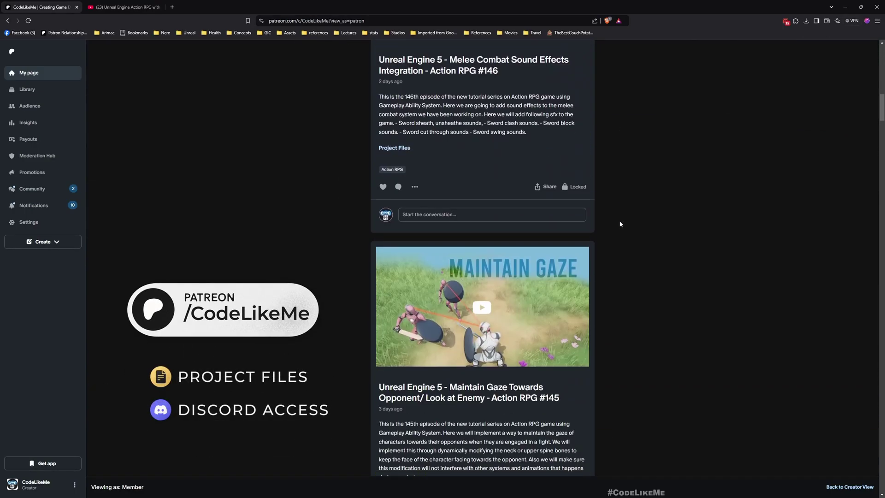
pyautogui.scroll(-15, 619, 224)
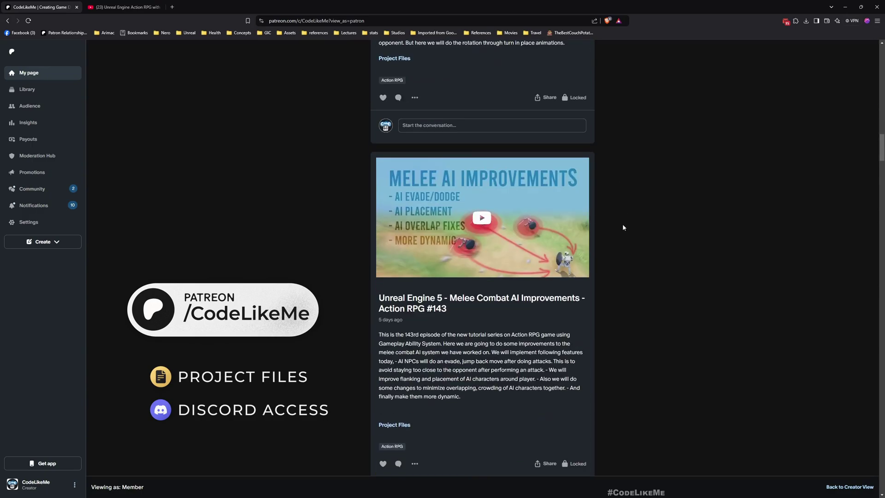
pyautogui.scroll(-14, 623, 227)
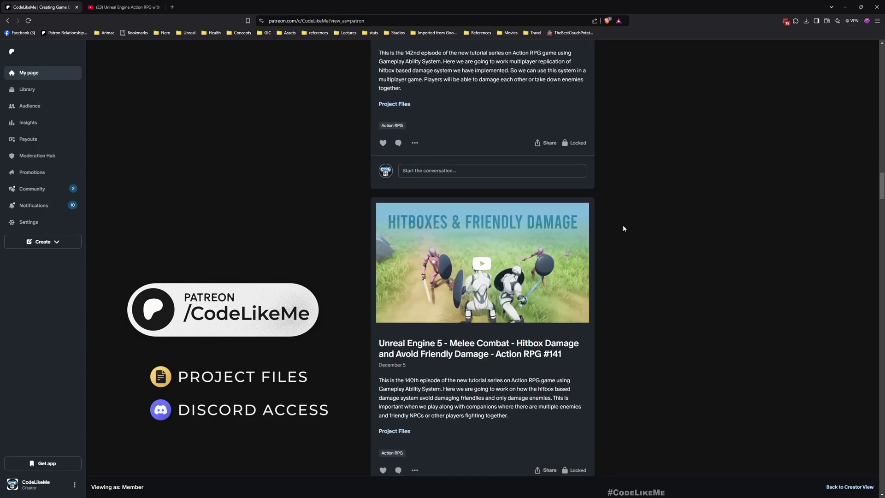
pyautogui.scroll(-10, 623, 228)
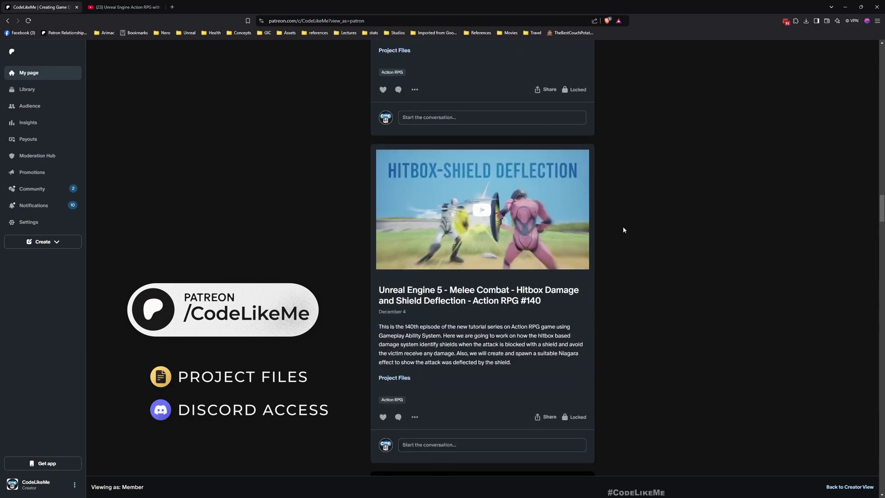
pyautogui.scroll(-4, 624, 230)
pyautogui.scroll(-11, 623, 229)
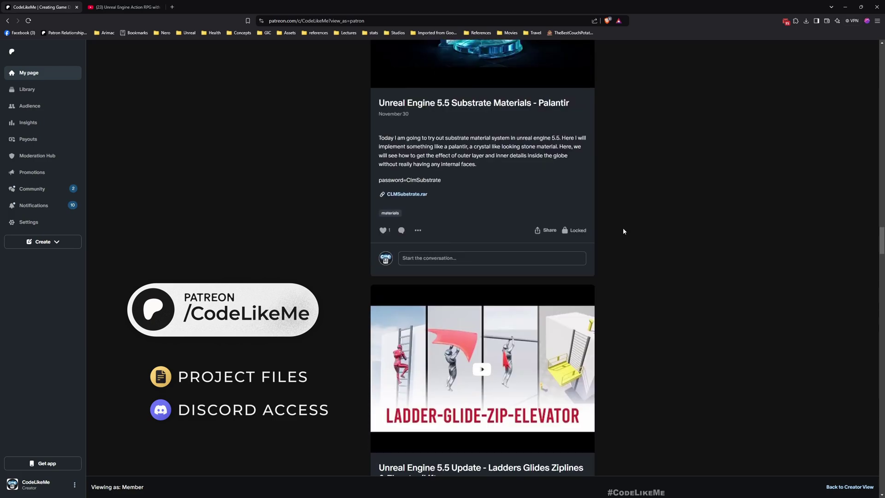
pyautogui.scroll(-20, 623, 229)
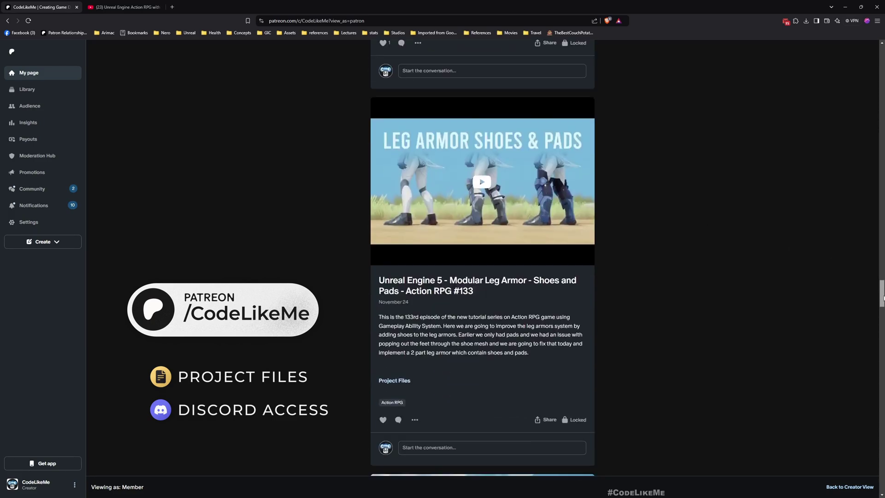
pyautogui.scroll(-20, 623, 229)
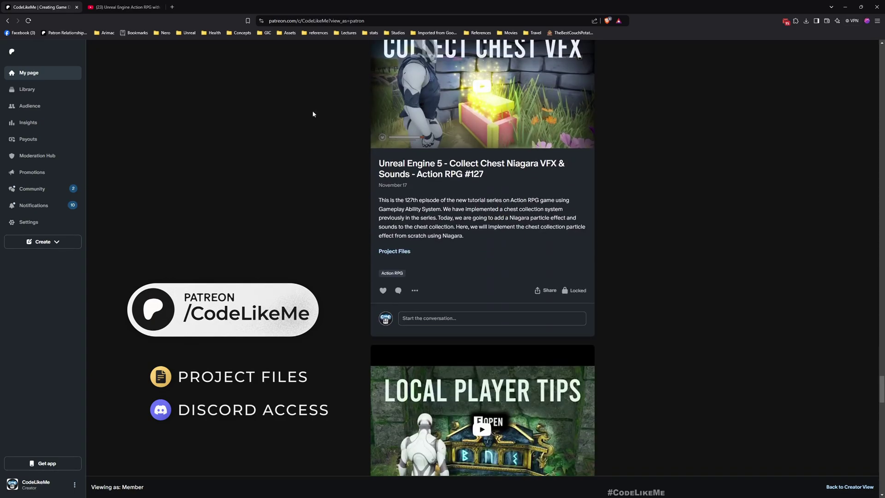
# - Switch to the YouTube Action RPG playlist and scroll down to its later episodes
pyautogui.click(123, 6)
pyautogui.scroll(-17, 688, 132)
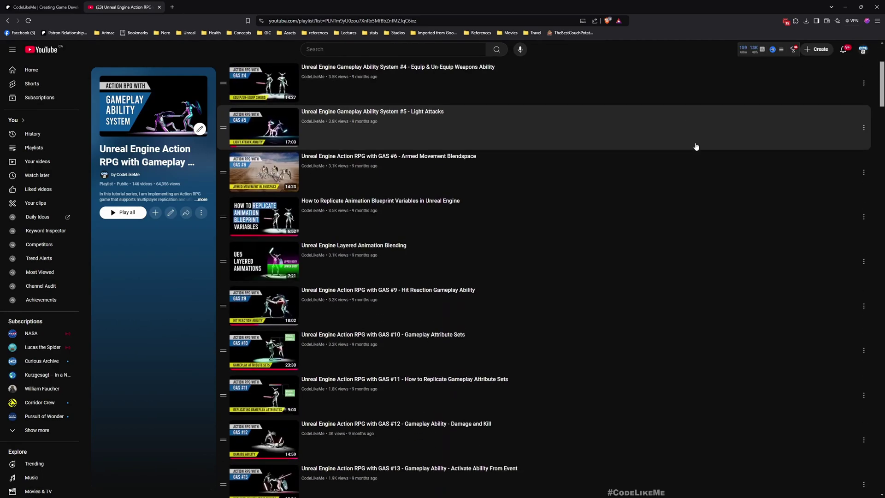
pyautogui.scroll(-18, 697, 152)
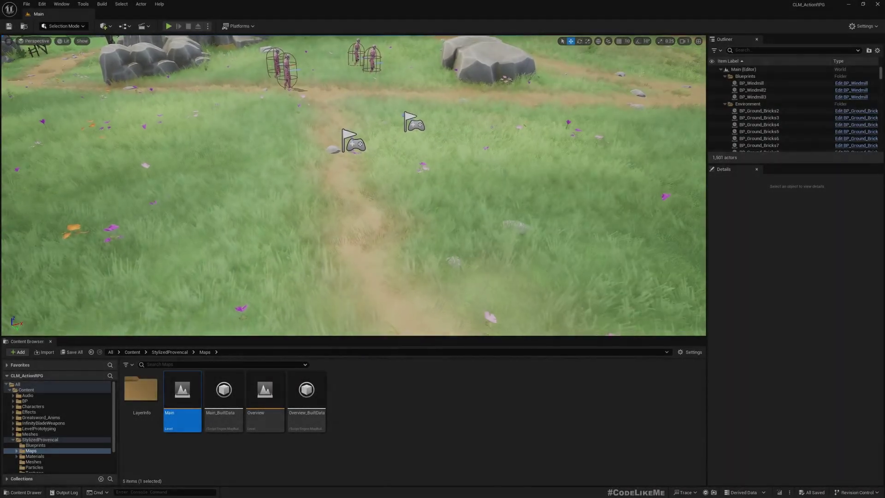
# - Maximize the viewport with F11, start a play session and run the character down the path
pyautogui.press('F11')
pyautogui.hotkey('alt', 'p')
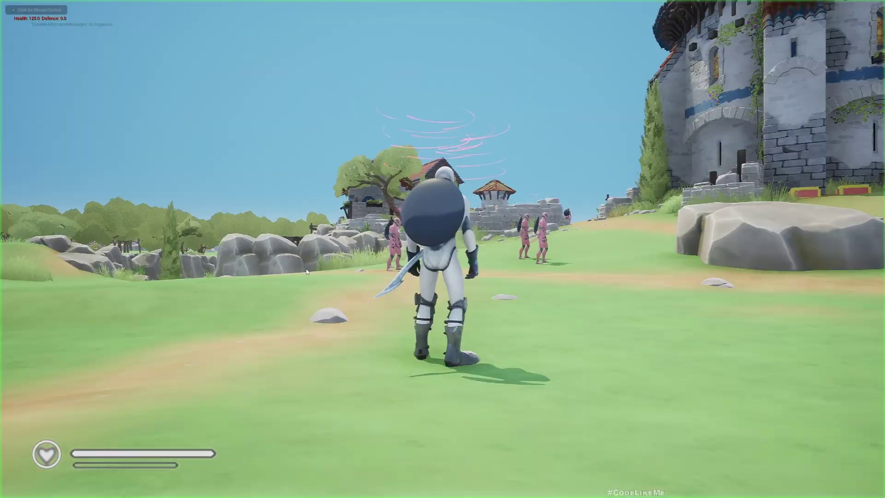
pyautogui.click(301, 275)
pyautogui.press('w')
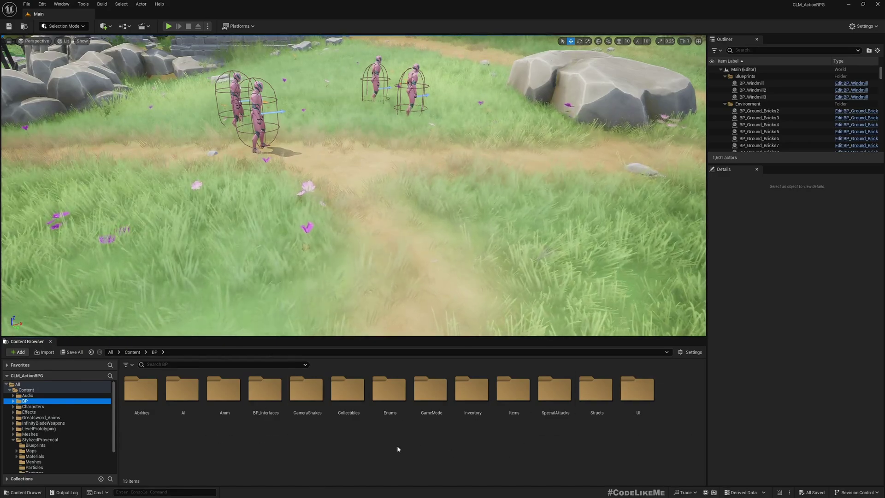
# - Open the AOE_RadialImpact blueprint from SpecialAttacks and edit its EnlargeTimeline curve
pyautogui.doubleClick(554, 391)
pyautogui.doubleClick(138, 402)
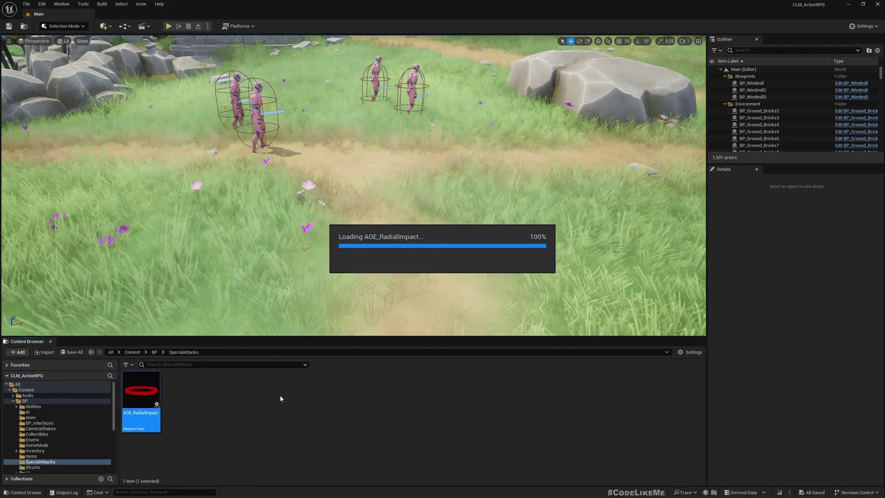
pyautogui.moveTo(350, 178); pyautogui.dragTo(397, 209, button='right')
pyautogui.moveTo(184, 192); pyautogui.dragTo(343, 209, button='right')
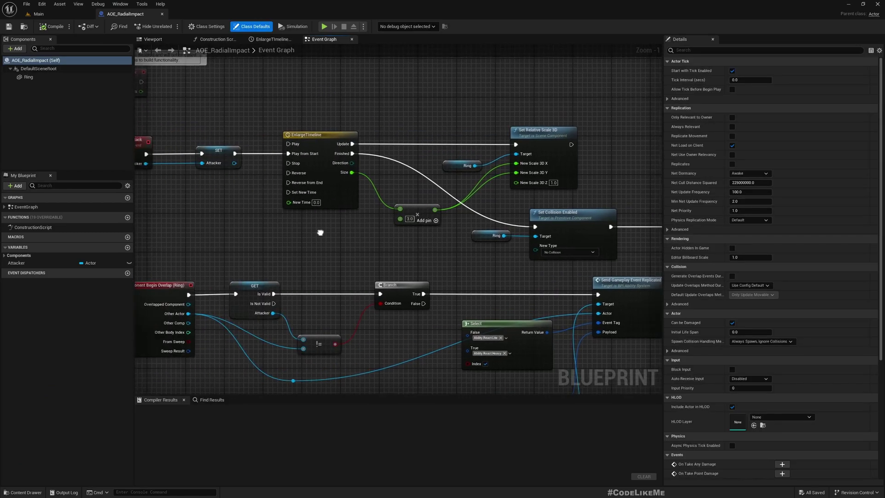
pyautogui.doubleClick(321, 145)
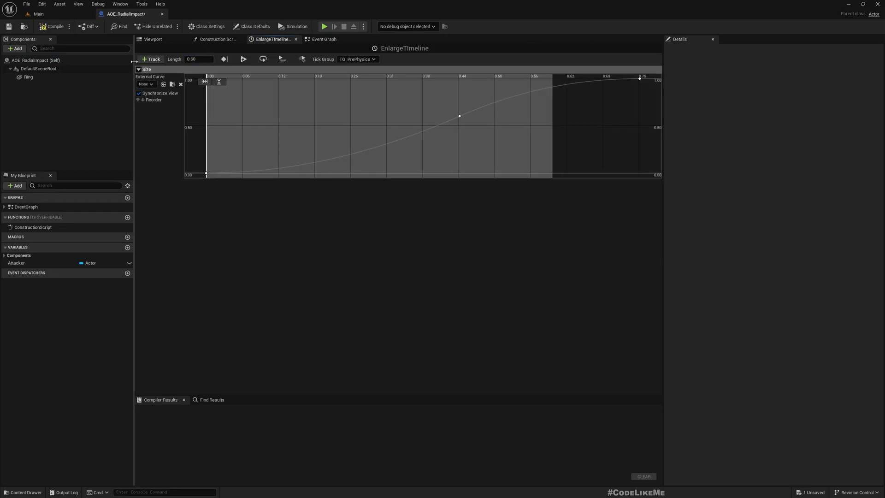
# - Play-test the Main level, triggering the radial impact ring twice with Q, then stop
pyautogui.click(49, 15)
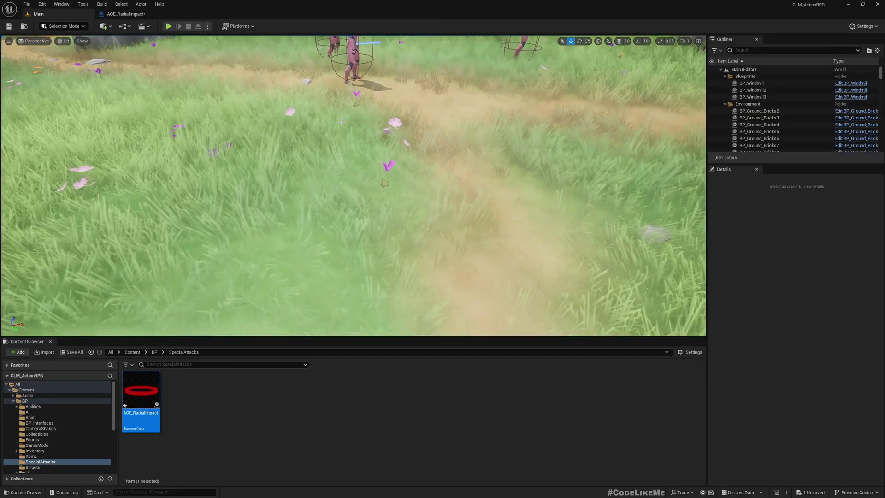
pyautogui.press('F11')
pyautogui.hotkey('alt', 'p')
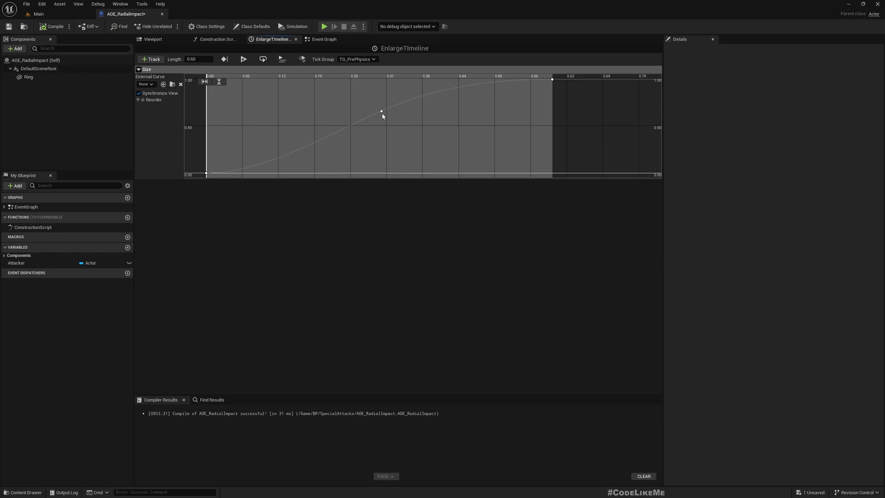
pyautogui.click(83, 14)
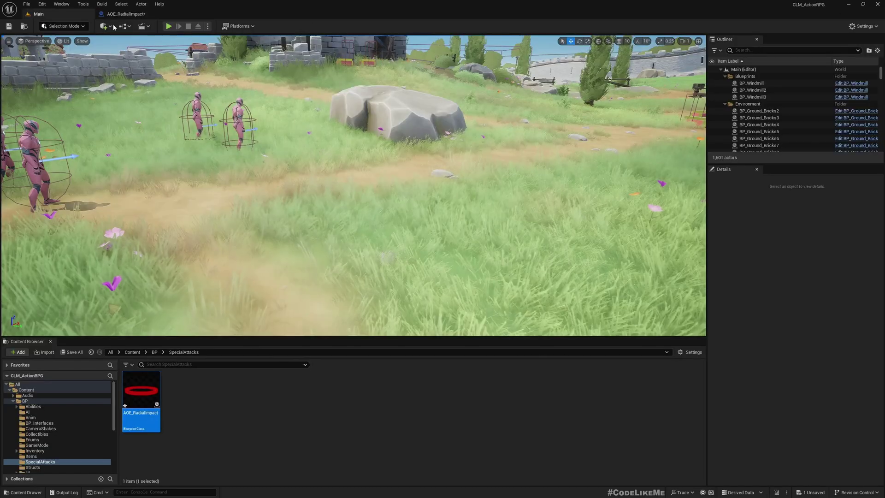
pyautogui.hotkey('alt', 'p')
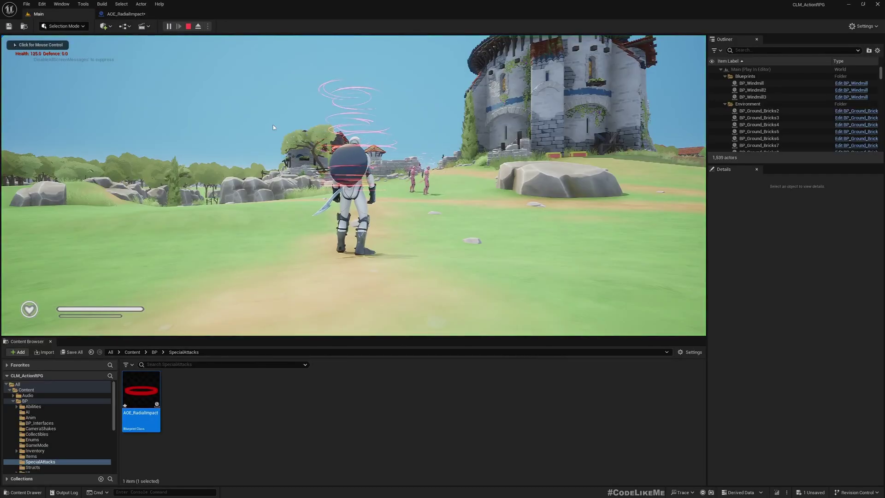
pyautogui.press('q')
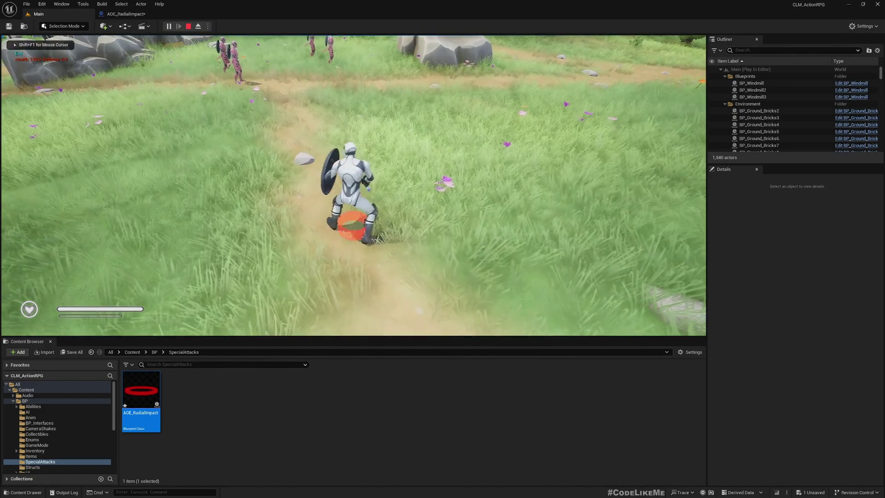
pyautogui.press('q')
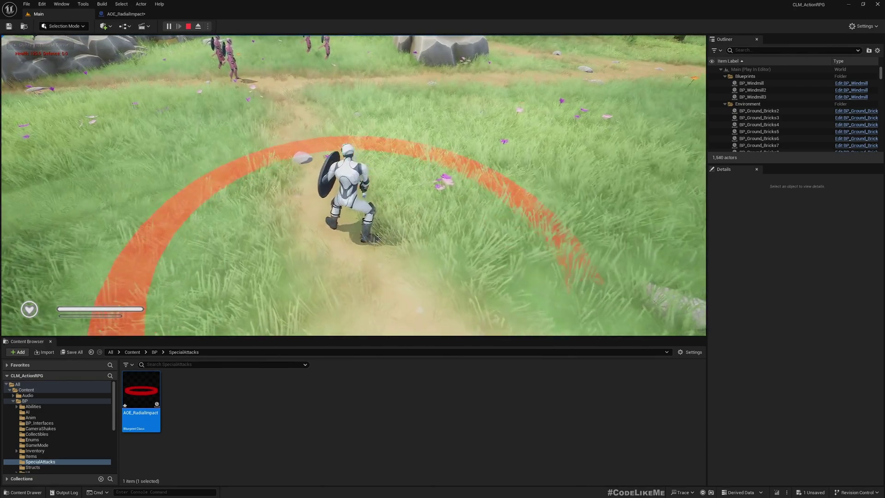
pyautogui.press('Escape')
# - Reopen AOE_RadialImpact's EnlargeTimeline curve in the event graph, then return to the Main level
pyautogui.click(129, 14)
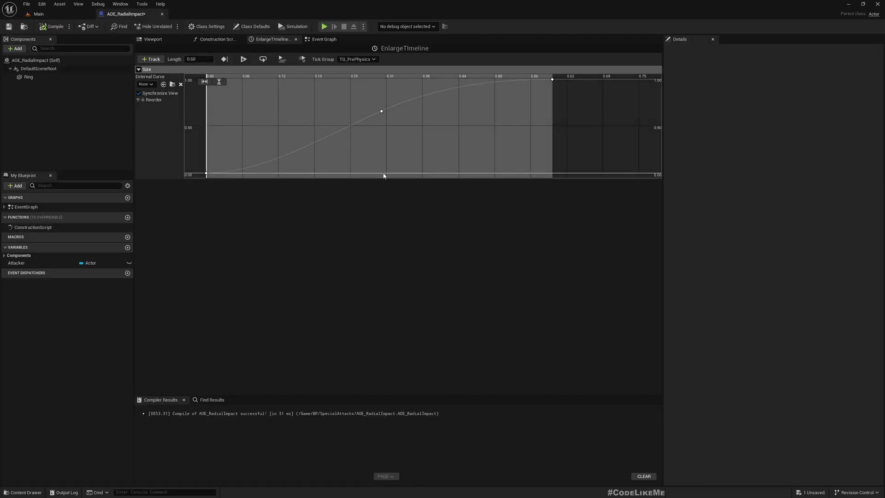
pyautogui.click(321, 39)
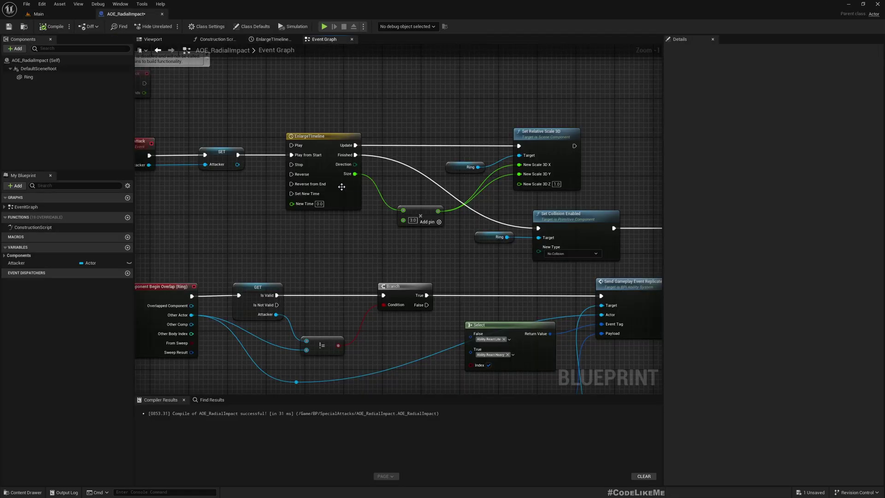
pyautogui.moveTo(336, 177); pyautogui.dragTo(392, 218, button='right')
pyautogui.doubleClick(379, 179)
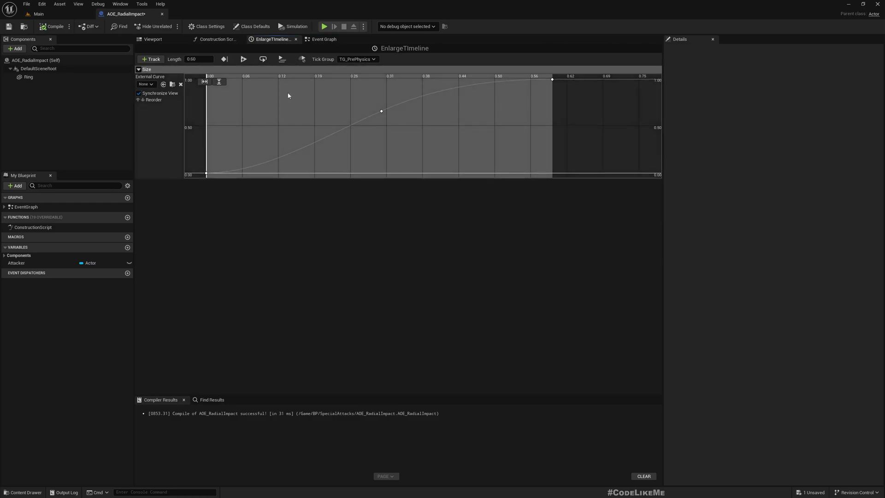
pyautogui.click(57, 14)
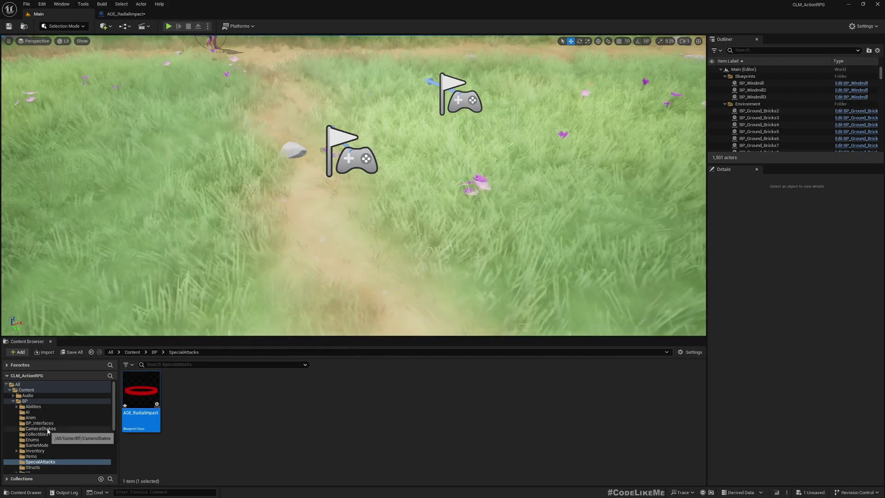
# - Browse the Content Browser to the VFX > Particles > Emitters folder
pyautogui.click(14, 402)
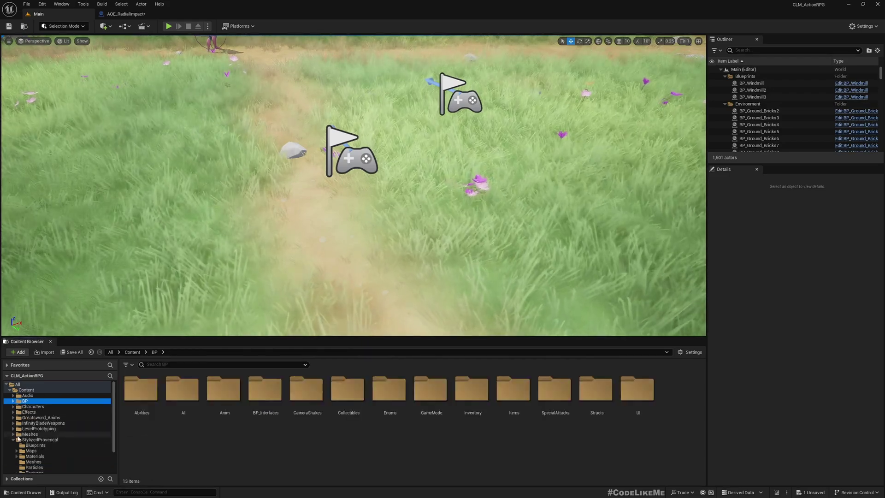
pyautogui.click(25, 456)
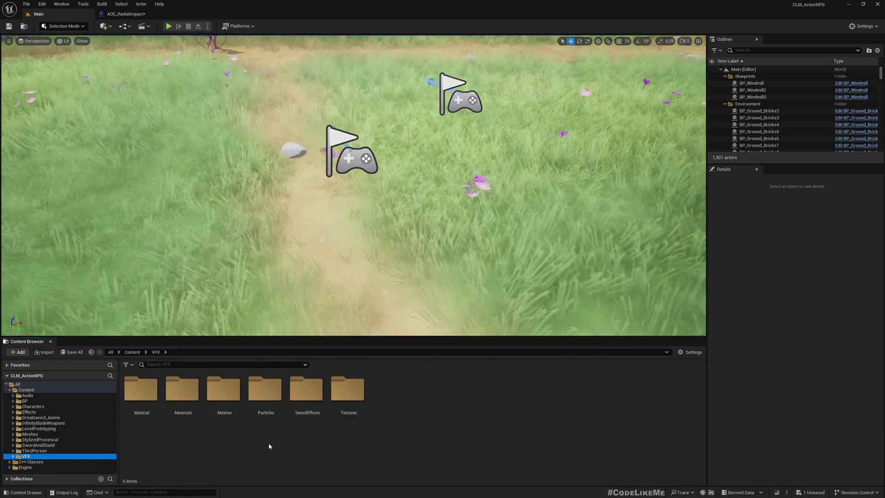
pyautogui.doubleClick(262, 389)
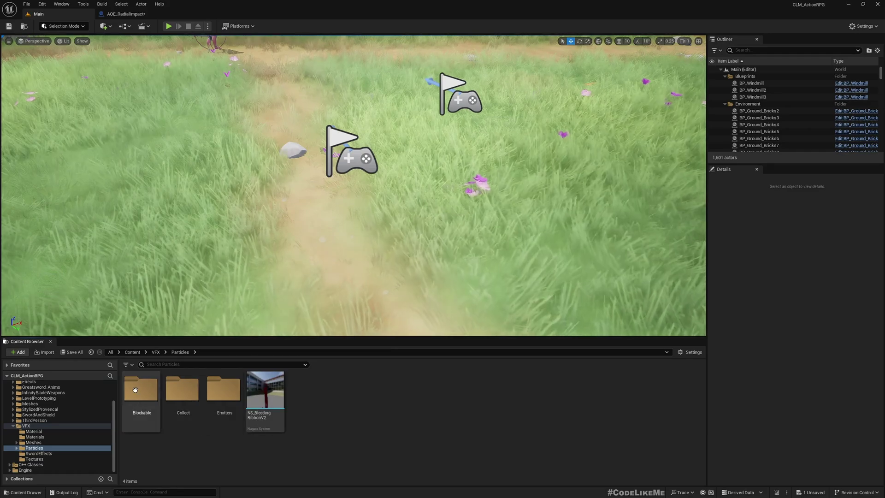
pyautogui.doubleClick(218, 401)
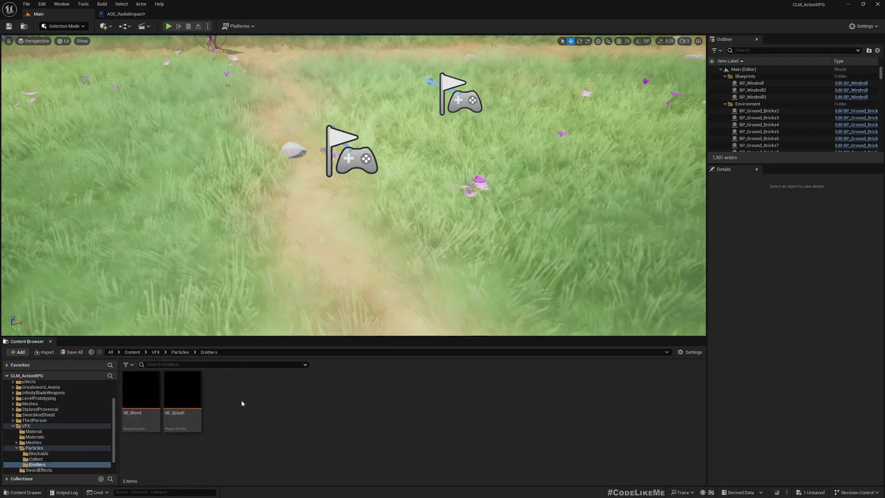
# - Create a Niagara system from the DirectionalBurst emitter and name it NS_AOEBase
pyautogui.rightClick(241, 399)
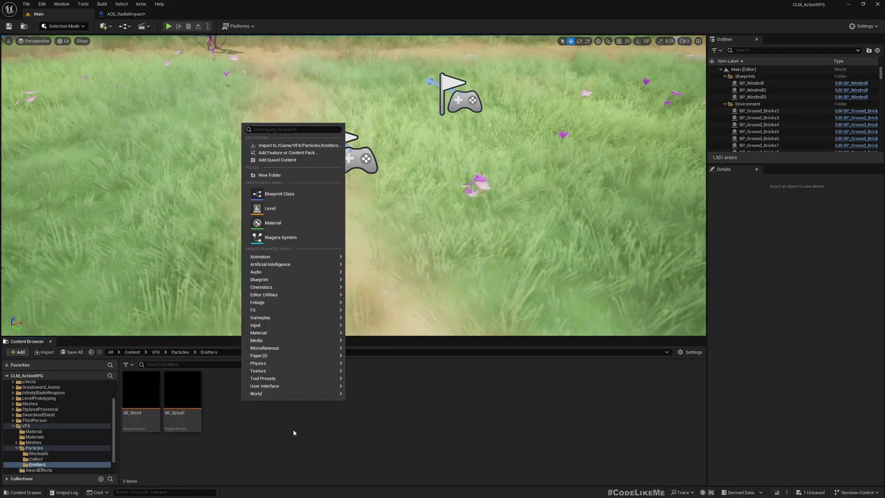
pyautogui.click(291, 237)
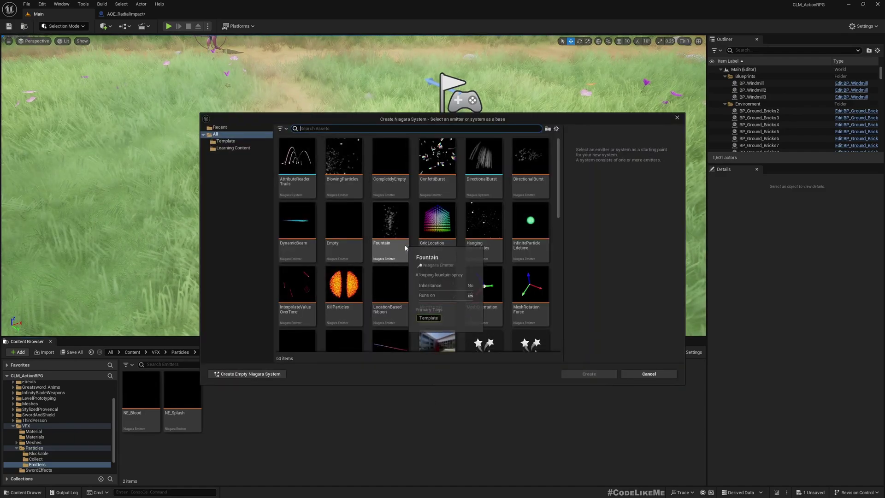
pyautogui.click(392, 228)
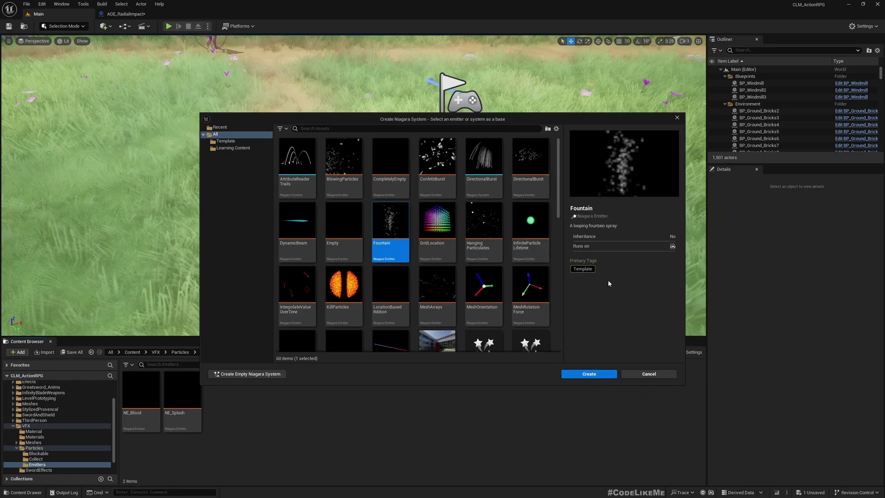
pyautogui.click(530, 184)
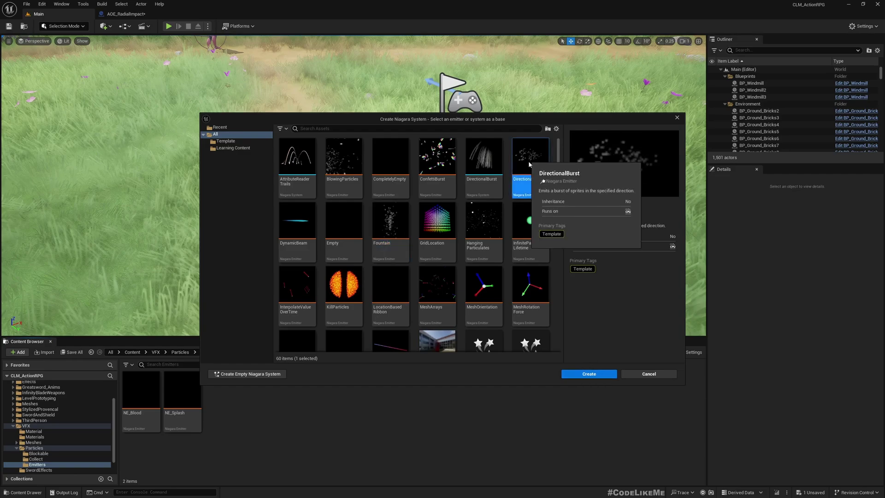
pyautogui.click(595, 375)
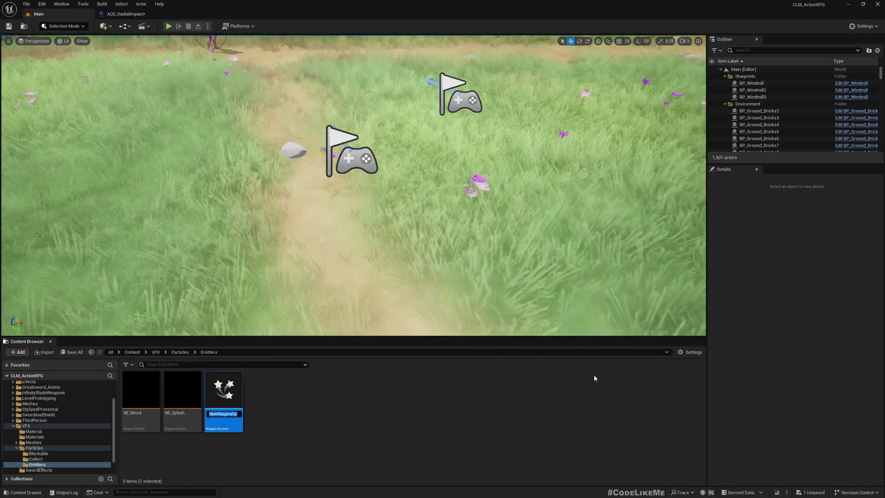
pyautogui.write('NS_')
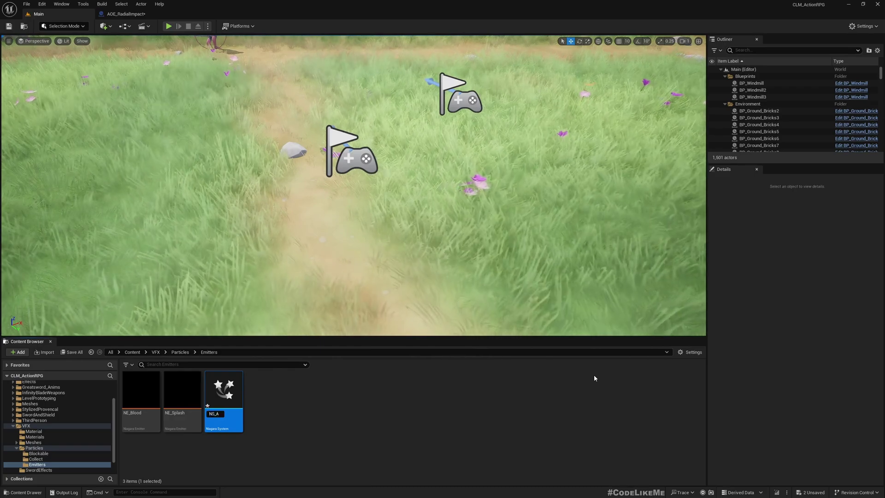
pyautogui.write('AOEBase')
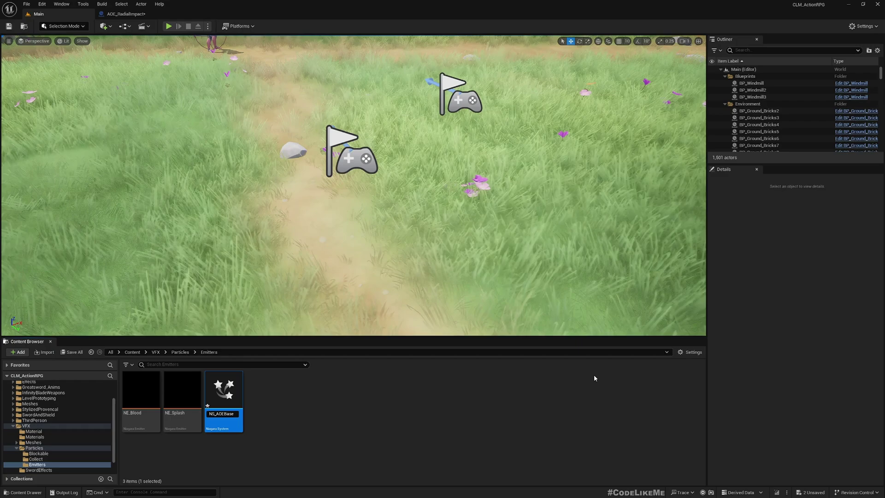
pyautogui.press('Return')
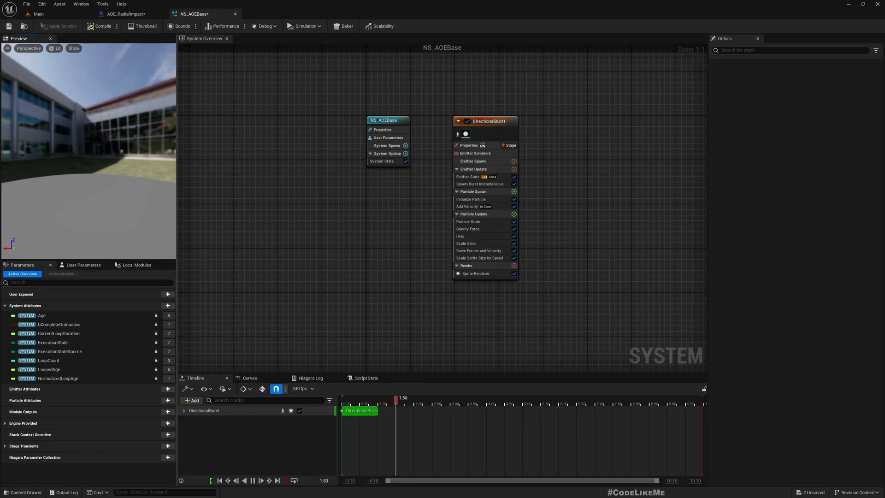
# - Disable the DirectionalBurst emitter's Spawn Burst Instantaneous module (Spawn Count 75)
pyautogui.moveTo(80, 157)
pyautogui.mouseDown()
pyautogui.moveTo(67, 147)
pyautogui.moveTo(80, 157)
pyautogui.mouseUp()
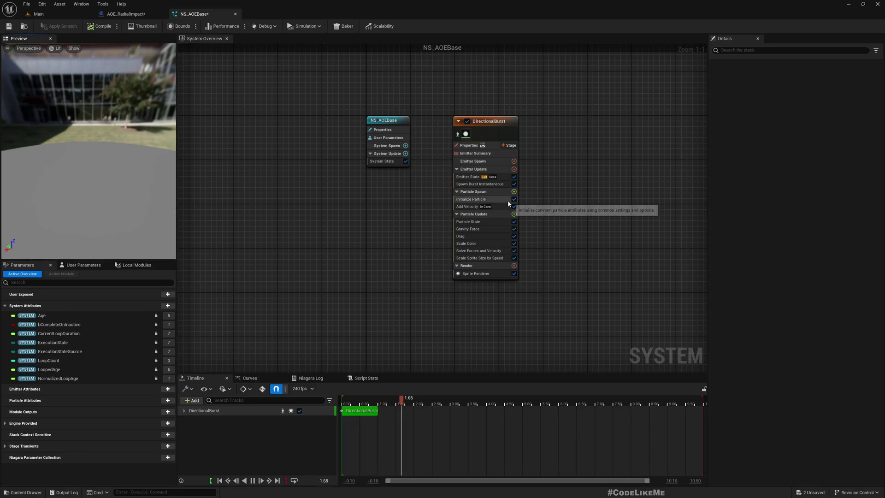
pyautogui.click(491, 184)
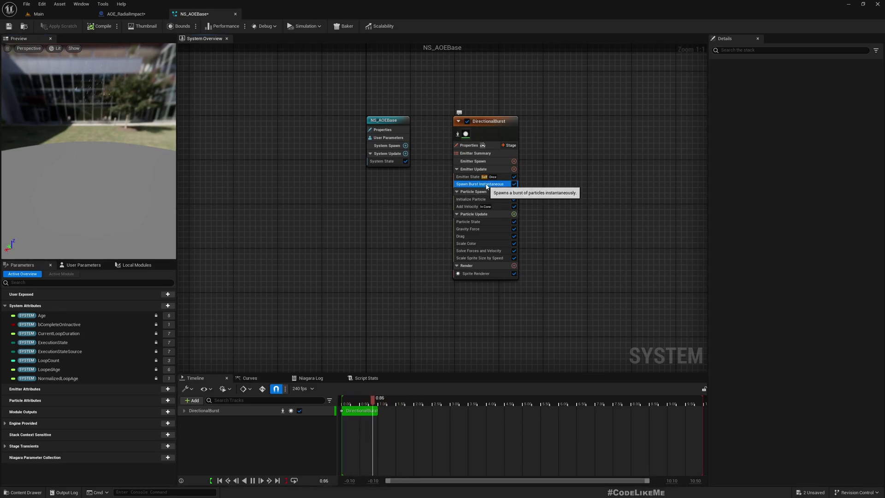
pyautogui.click(514, 185)
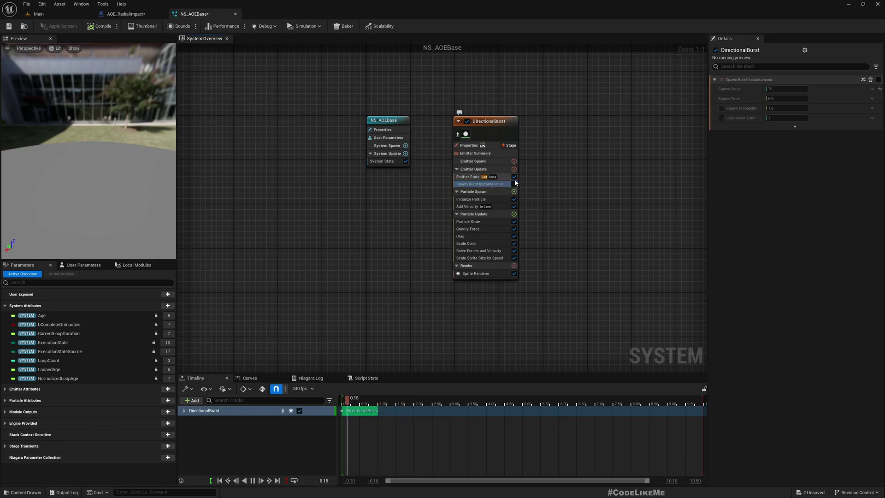
# - Add a Spawn Rate module to Emitter Update set to 1000 and watch the continuous spray
pyautogui.click(513, 169)
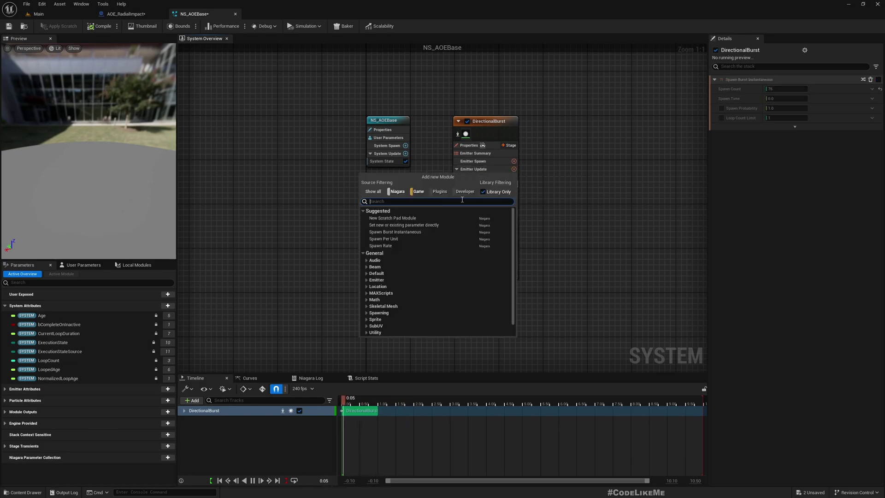
pyautogui.click(387, 246)
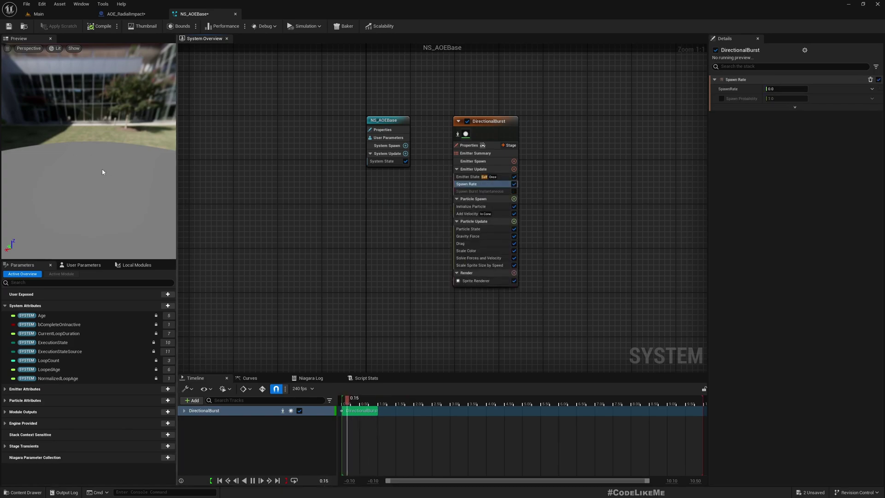
pyautogui.click(792, 89)
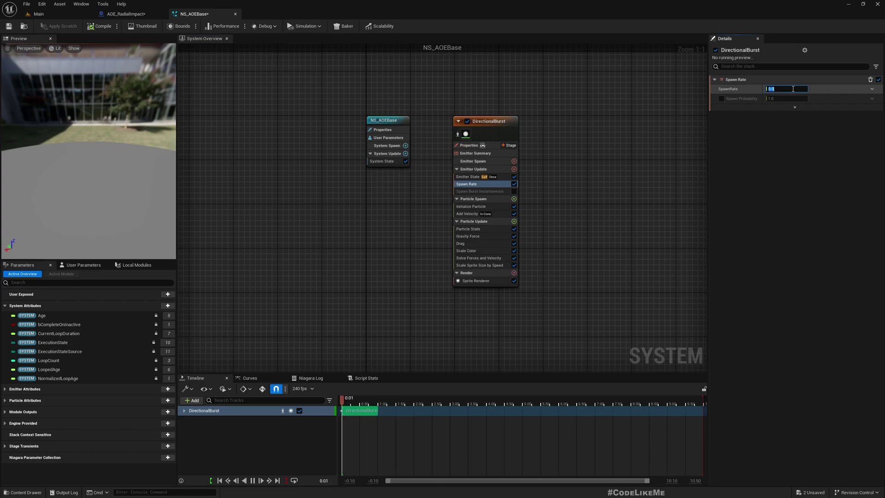
pyautogui.write('1000')
pyautogui.press('Return')
pyautogui.moveTo(87, 115); pyautogui.dragTo(116, 116)
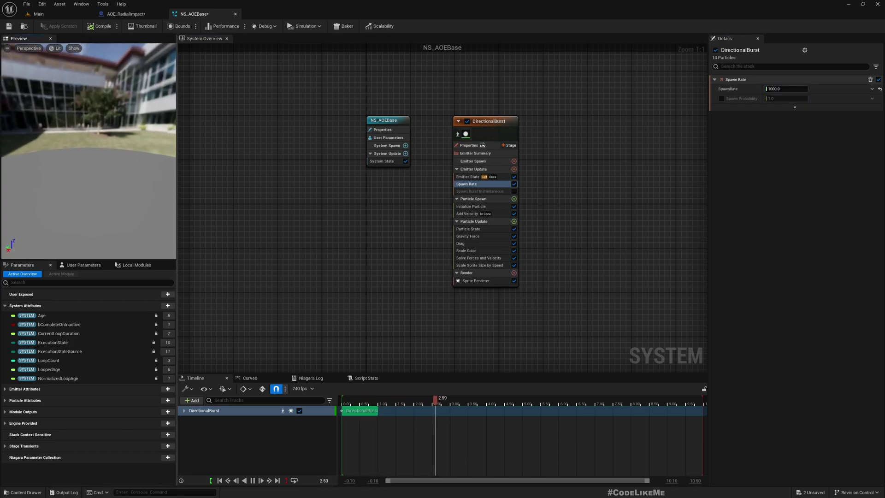
pyautogui.moveTo(107, 146); pyautogui.dragTo(109, 146)
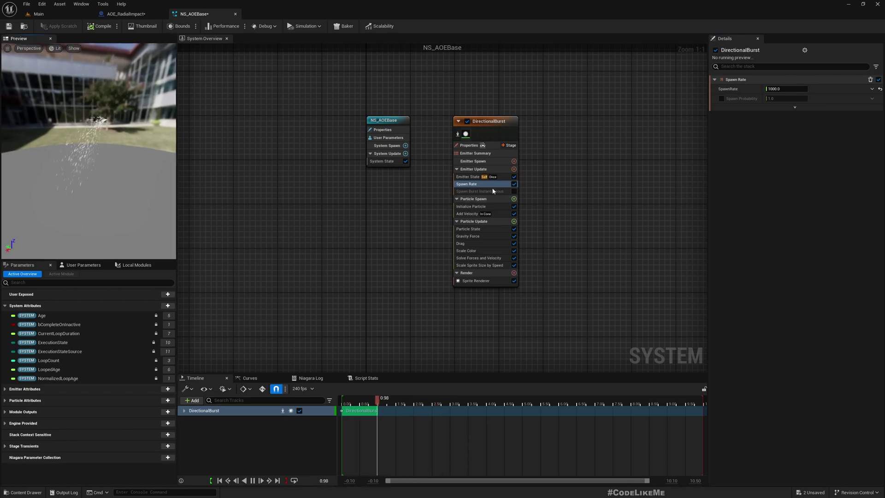
pyautogui.click(496, 213)
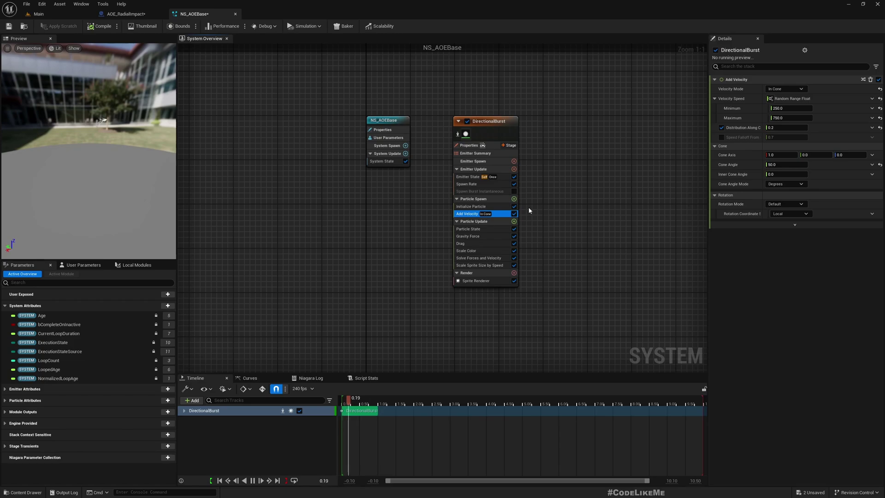
# - Set the Add Velocity Cone Axis to 0, 0, 1 so the cone points up along Z
pyautogui.click(786, 155)
pyautogui.write('0')
pyautogui.press('Tab')
pyautogui.press('Tab')
pyautogui.write('1')
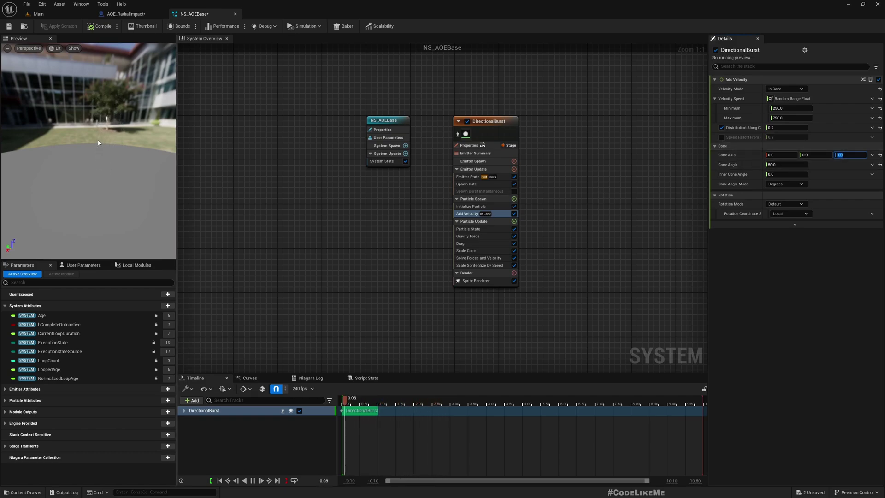
# - Add a Torus Shape Location module to Particle Spawn with Large Radius 300 and Handle Radius 25
pyautogui.click(514, 199)
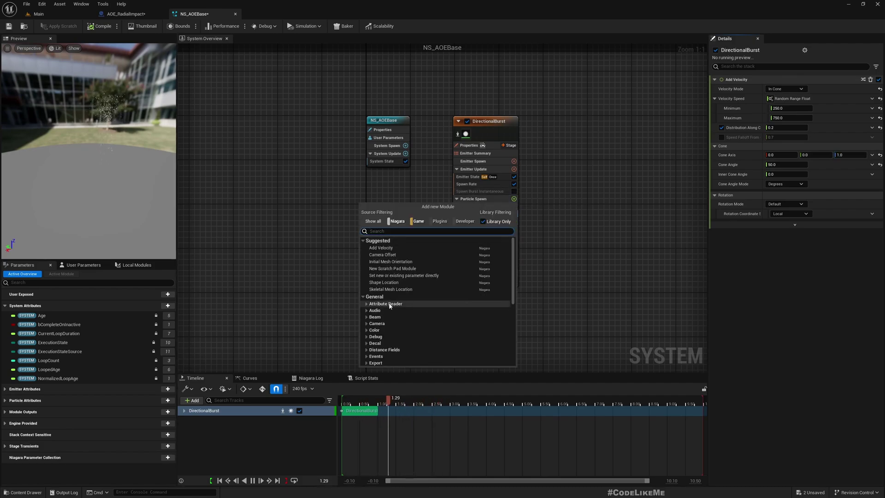
pyautogui.click(385, 282)
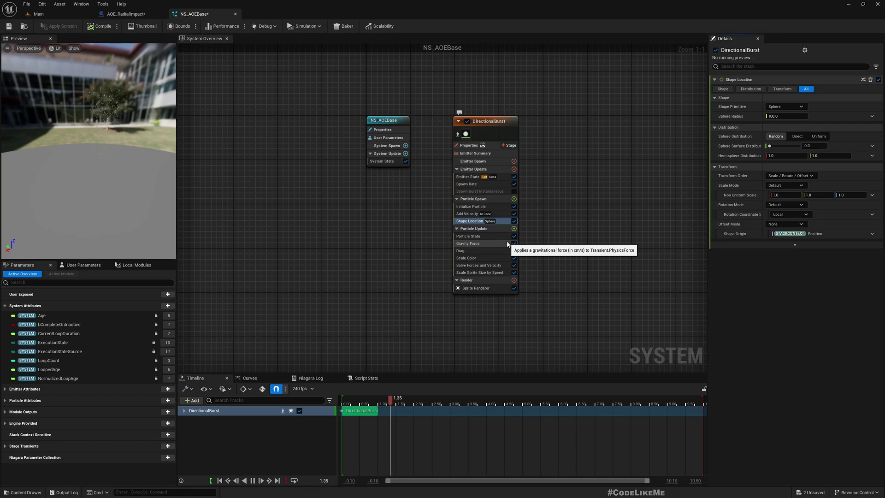
pyautogui.click(784, 107)
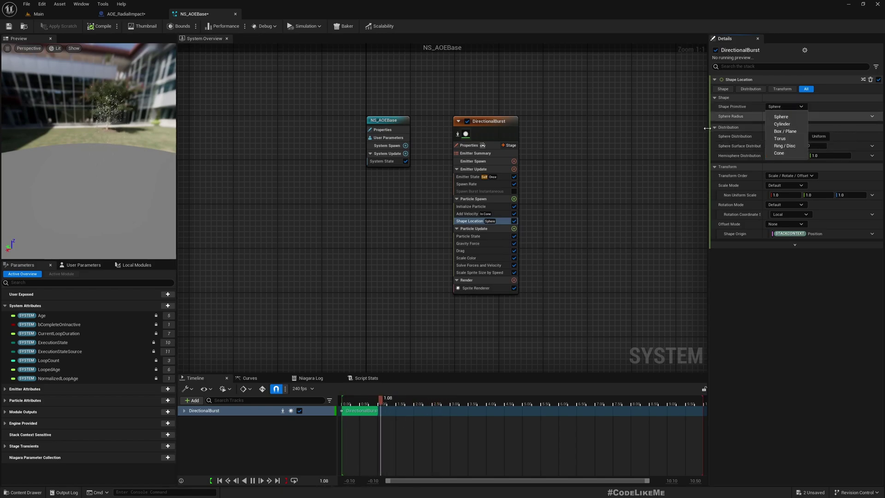
pyautogui.click(780, 138)
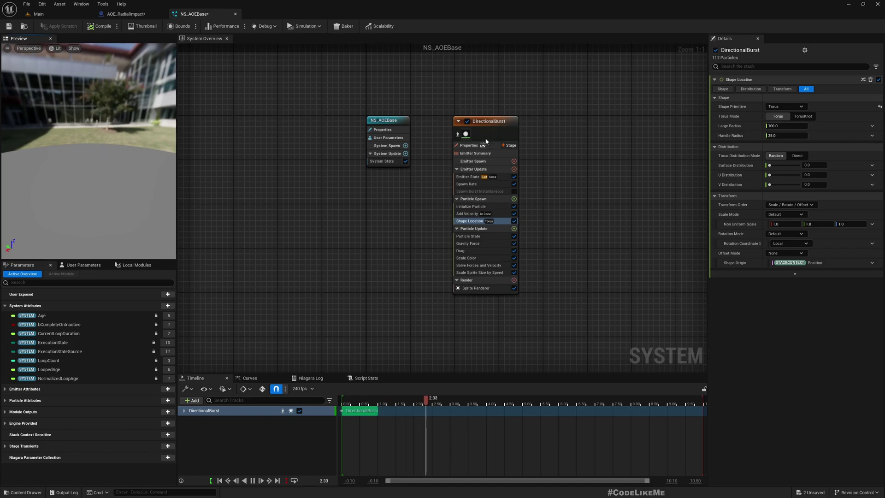
pyautogui.click(793, 126)
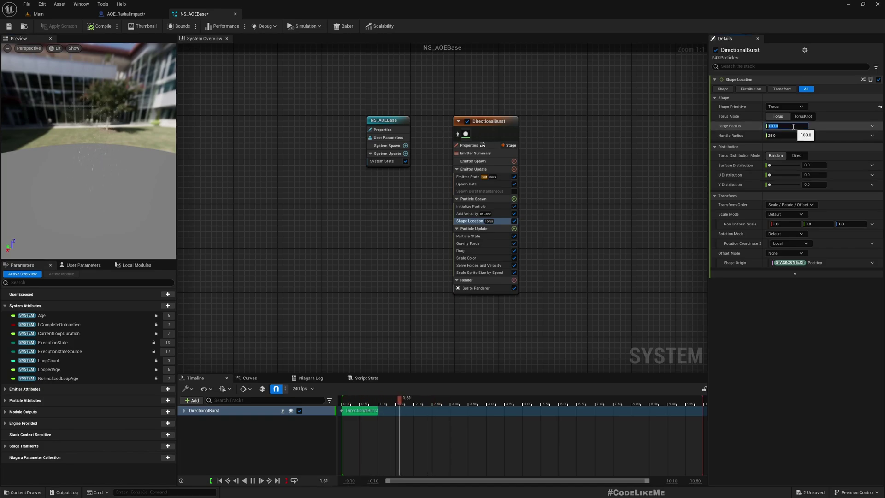
pyautogui.write('300')
pyautogui.press('Return')
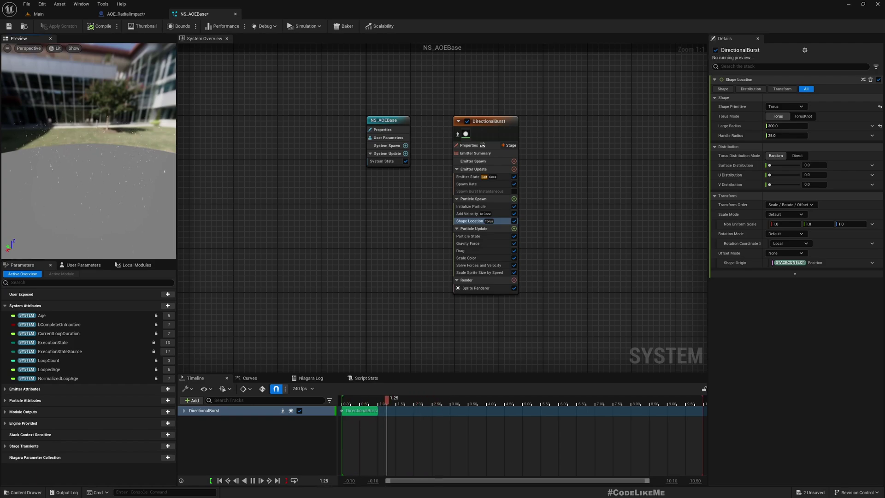
pyautogui.moveTo(109, 158); pyautogui.dragTo(109, 136)
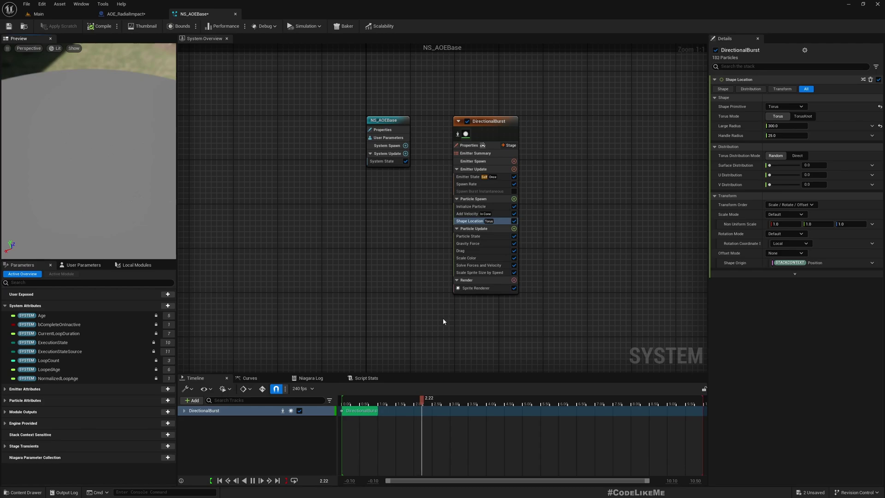
# - Set DirectionalBurst's Drag to a random 6.0–10.0 range and switch off the Gravity Force module
pyautogui.click(489, 252)
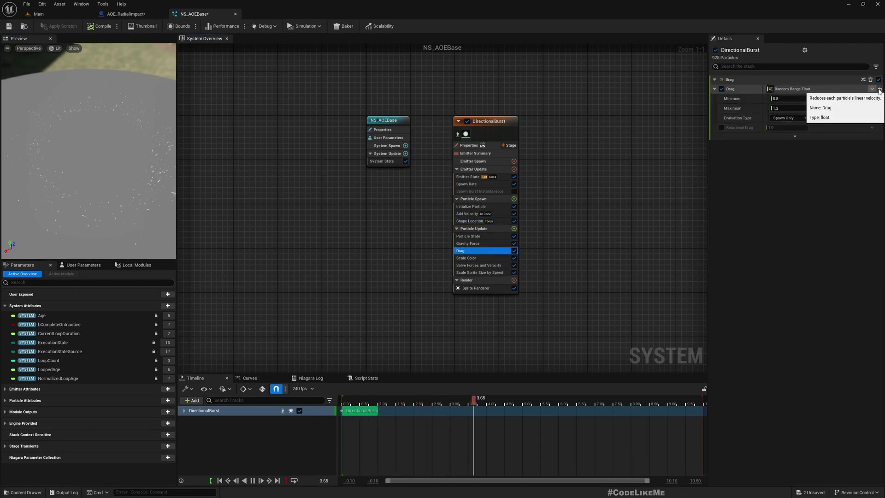
pyautogui.click(796, 100)
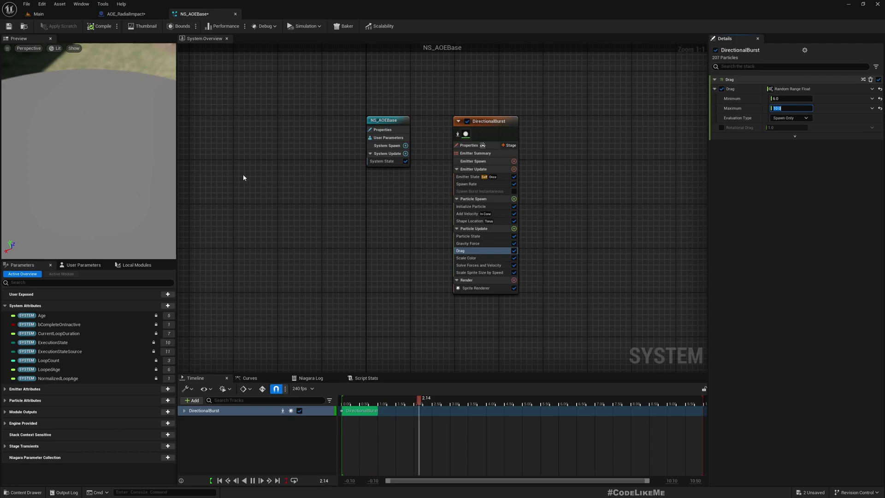
pyautogui.click(513, 244)
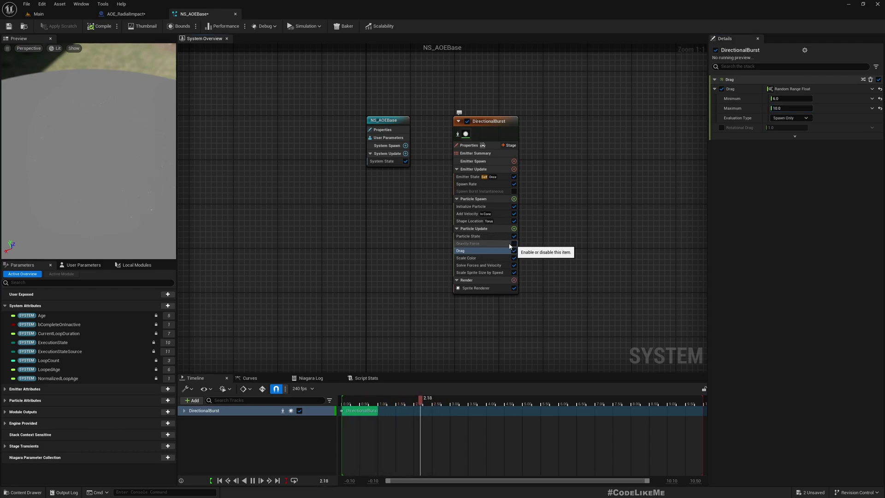
pyautogui.click(488, 243)
pyautogui.moveTo(119, 211); pyautogui.dragTo(90, 203)
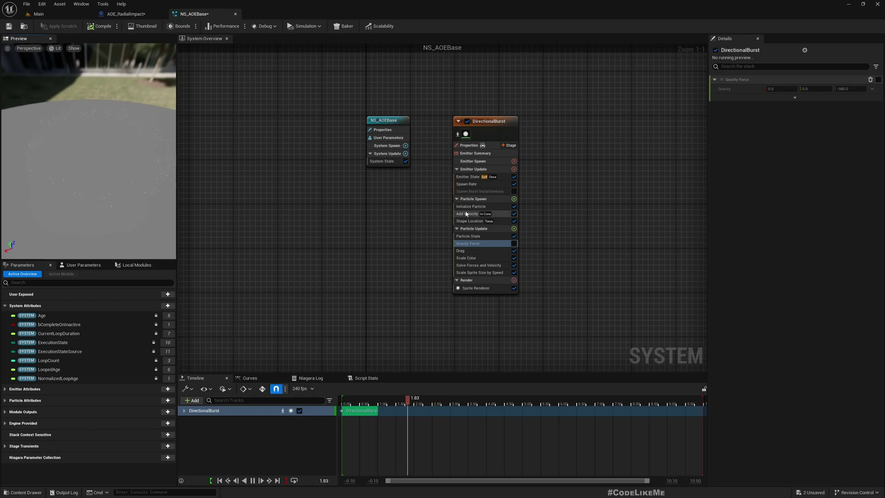
# - In Initialize Particle, set Lifetime Min to 2 and Lifetime Max to 3
pyautogui.click(479, 206)
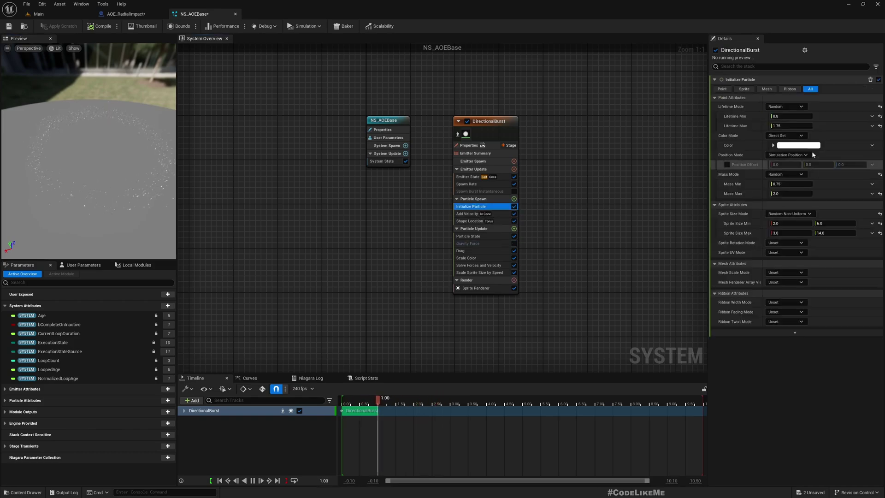
pyautogui.click(788, 118)
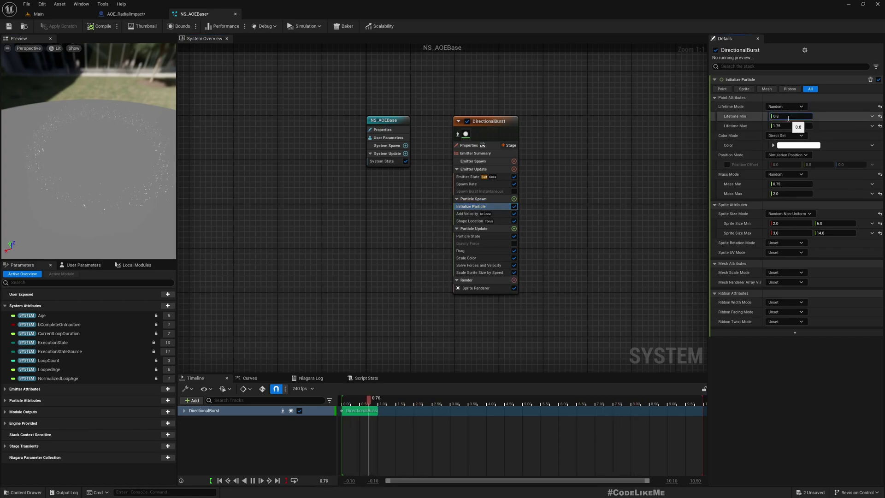
pyautogui.write('2')
pyautogui.press('Tab')
pyautogui.write('3')
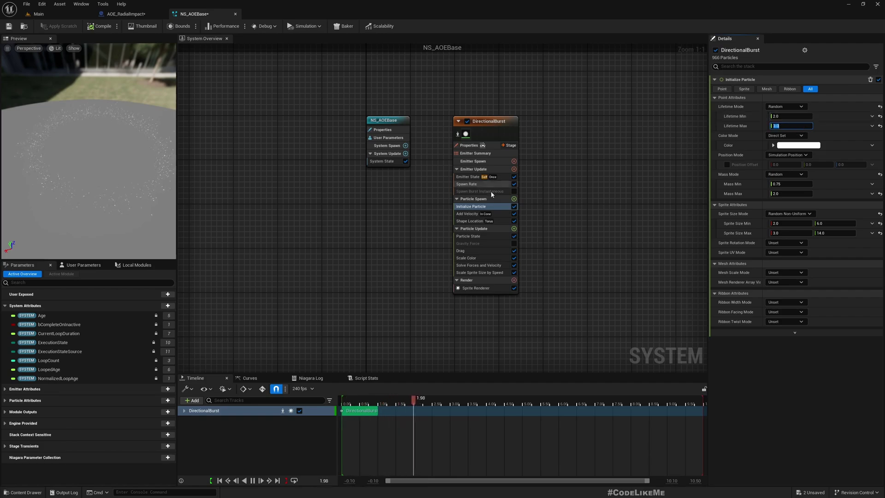
# - Set the Spawn Rate to 5000
pyautogui.click(466, 184)
pyautogui.click(793, 89)
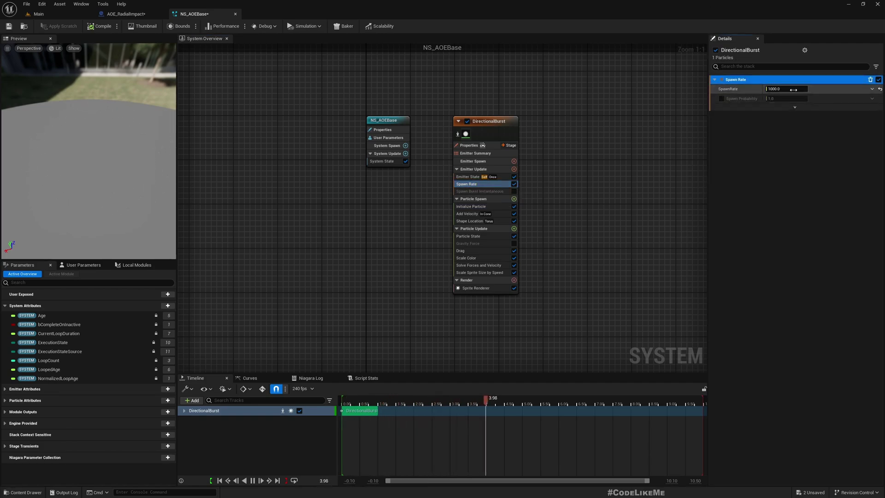
pyautogui.write('5')
pyautogui.press('Return')
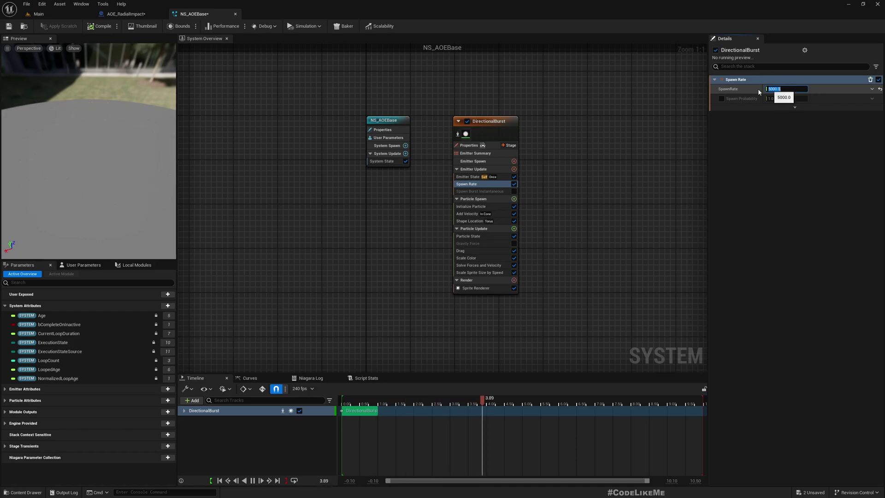
# - Drive Shape Location's torus Large Radius with a Float from Curve using an ease-out template
pyautogui.click(465, 206)
pyautogui.click(470, 221)
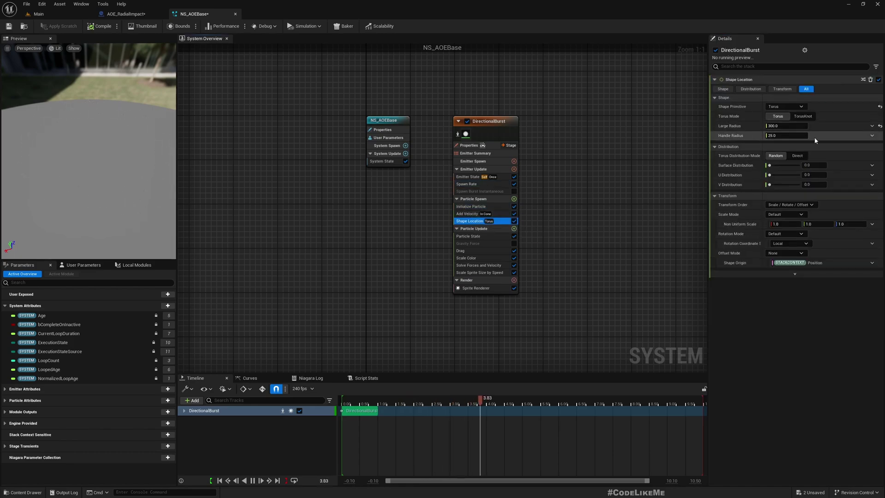
pyautogui.click(871, 125)
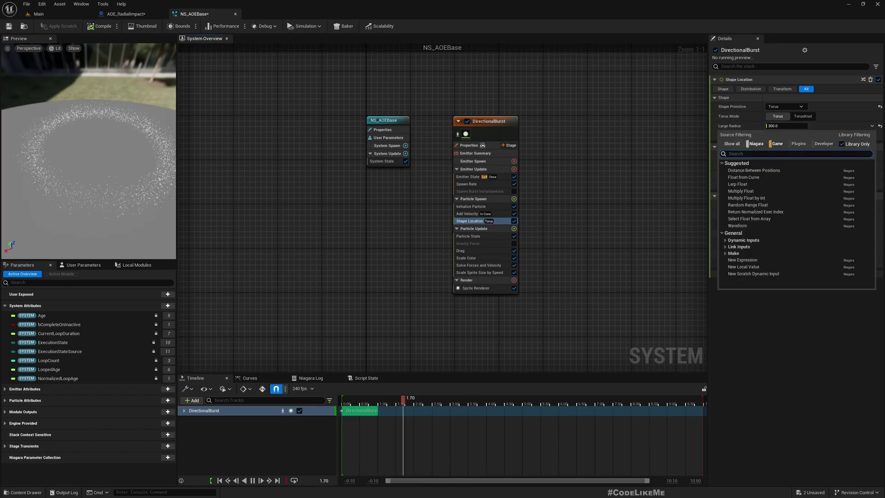
pyautogui.write('curv')
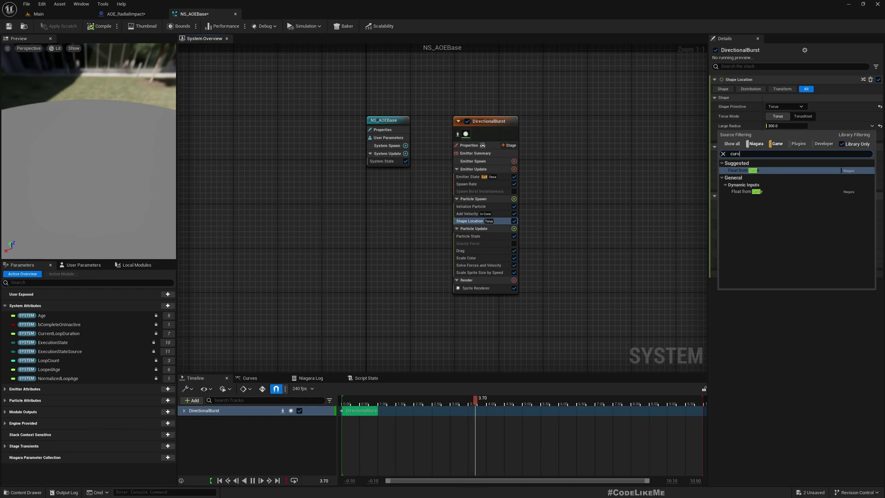
pyautogui.click(781, 170)
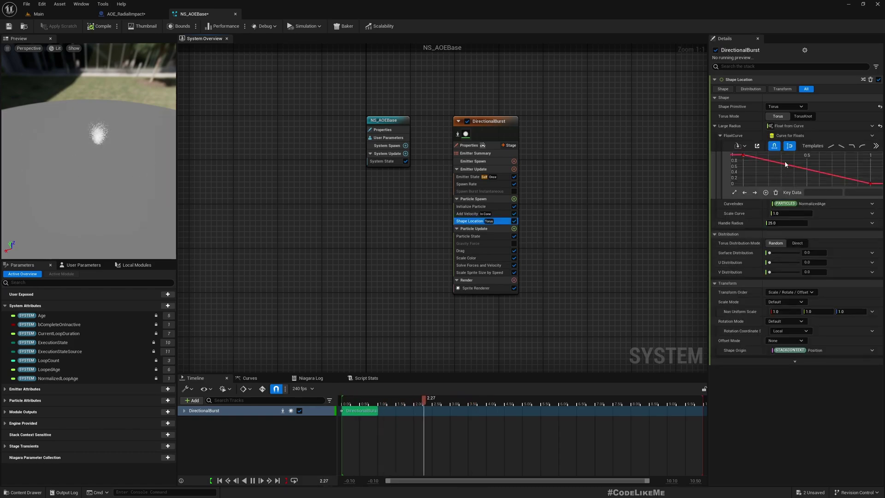
pyautogui.click(863, 146)
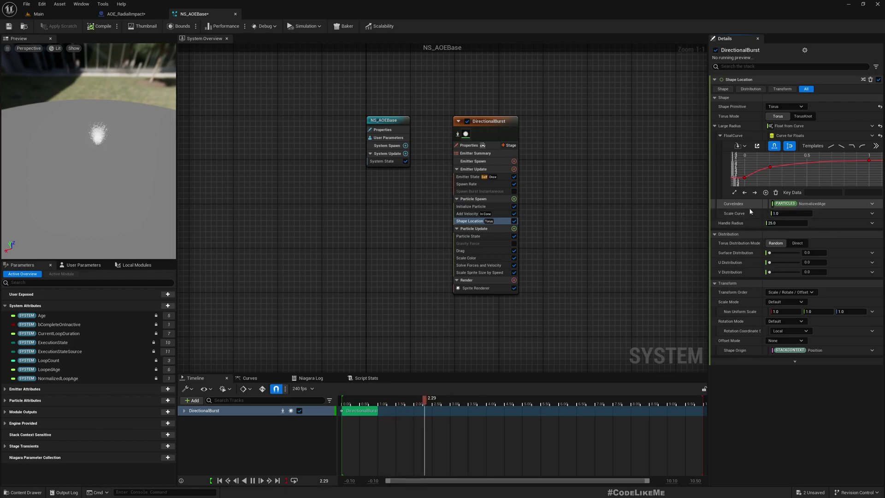
# - Index the radius curve by Emitter Age, scale it by 300, and compile NS_AOEBase
pyautogui.click(872, 204)
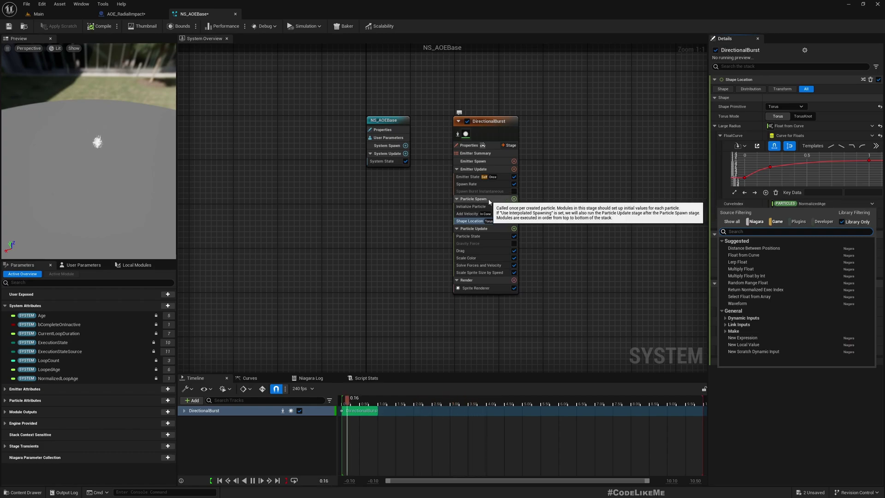
pyautogui.click(726, 324)
pyautogui.click(729, 331)
pyautogui.click(768, 338)
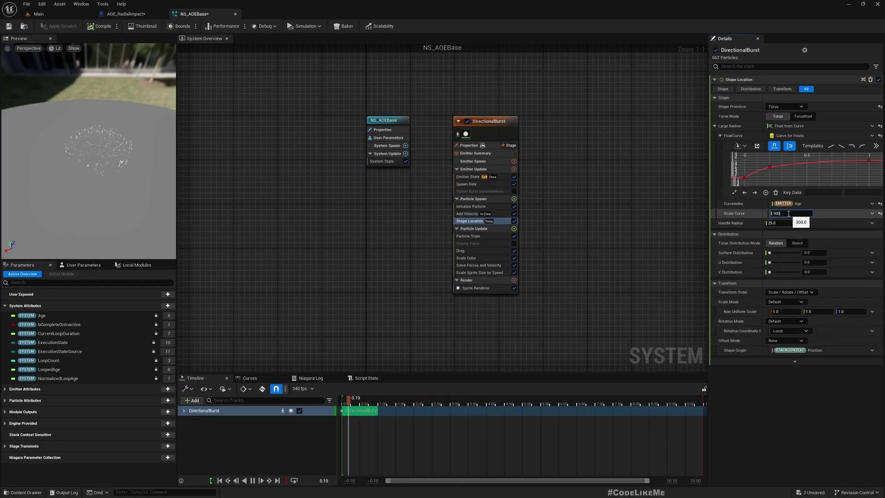
pyautogui.click(788, 213)
pyautogui.write('300')
pyautogui.press('Return')
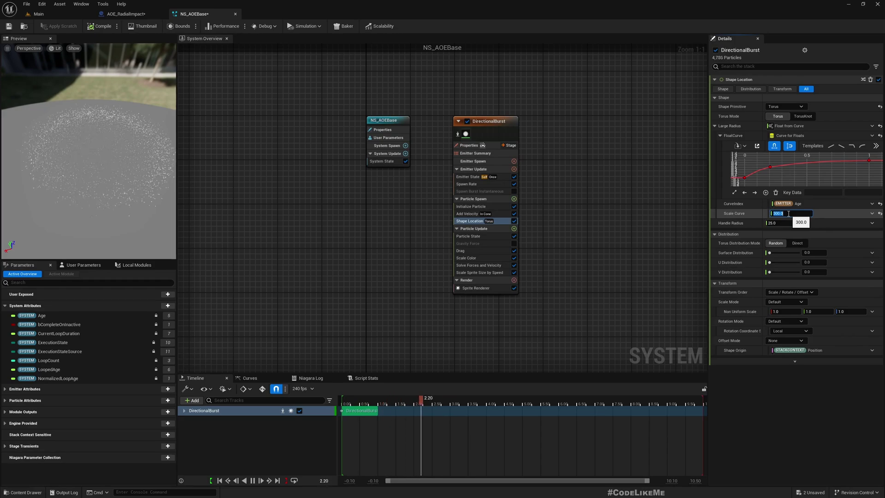
pyautogui.click(101, 26)
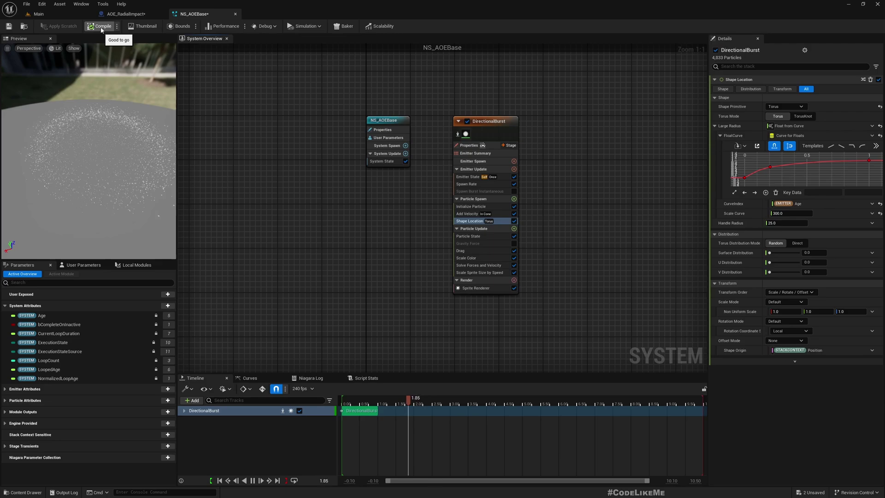
pyautogui.click(471, 206)
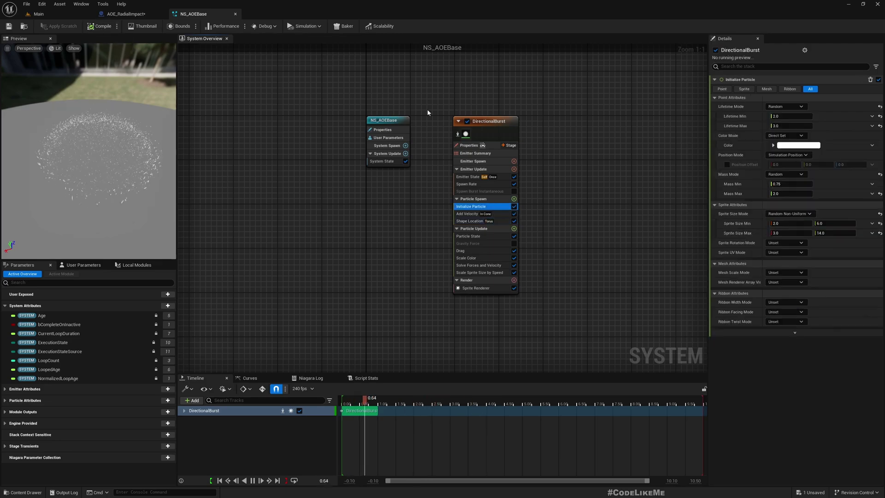
# - Search the Sprite Renderer's material list for 'smoke' and assign M_SwordSmoke
pyautogui.click(476, 288)
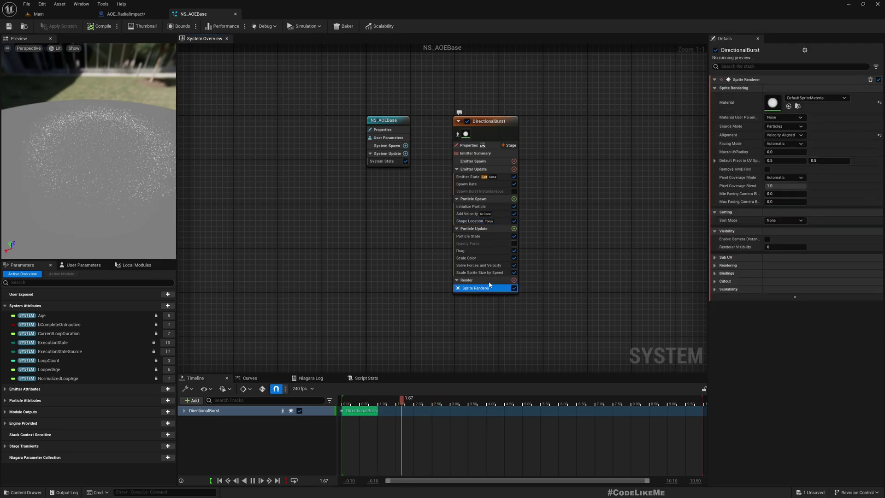
pyautogui.click(800, 99)
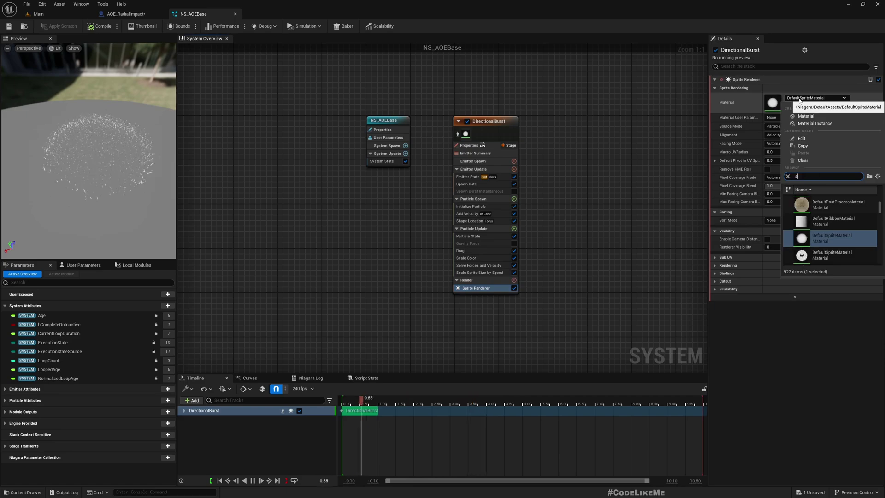
pyautogui.write('smoke')
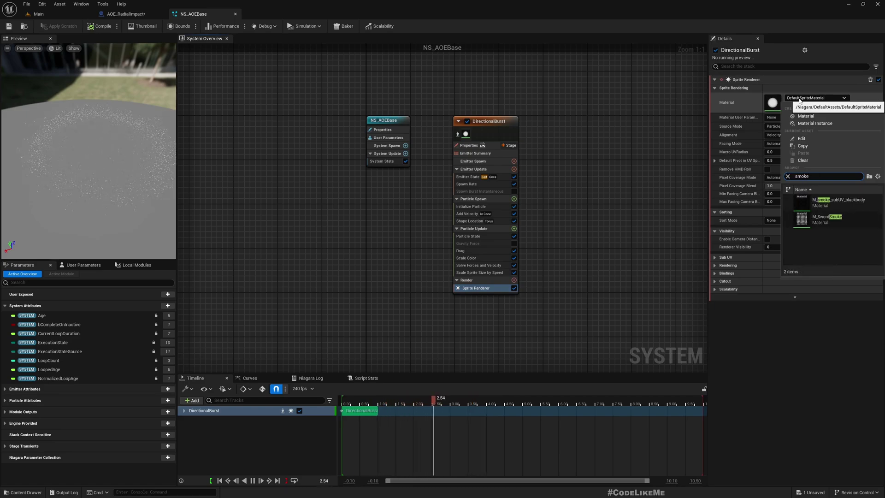
pyautogui.click(818, 220)
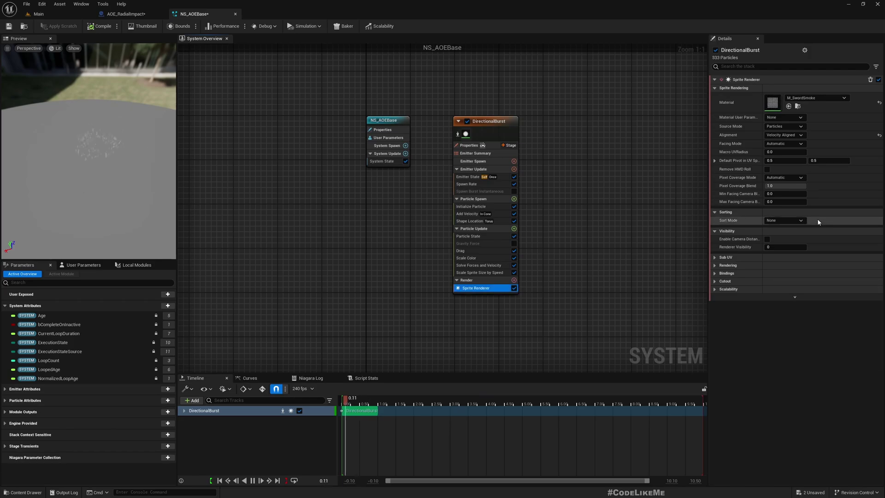
# - Open M_SwordSmoke in the material editor and review its Texture Sample and Particle SubUV nodes
pyautogui.doubleClick(774, 106)
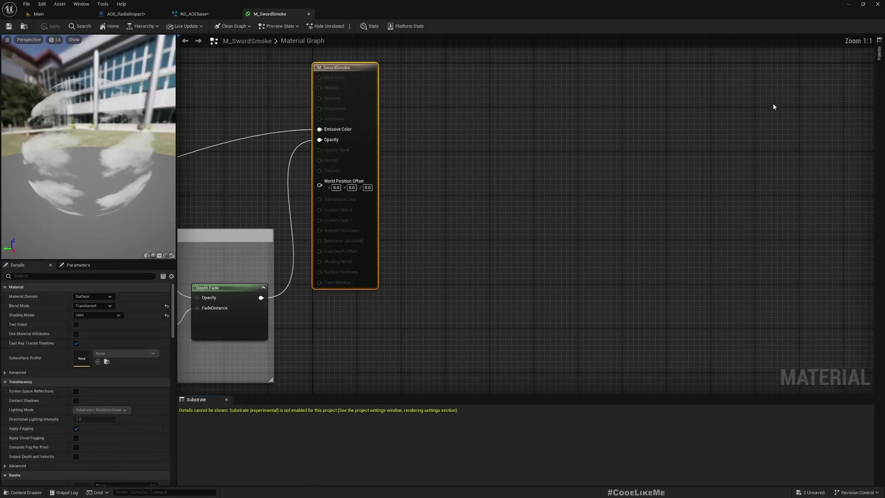
pyautogui.scroll(-5, 520, 124)
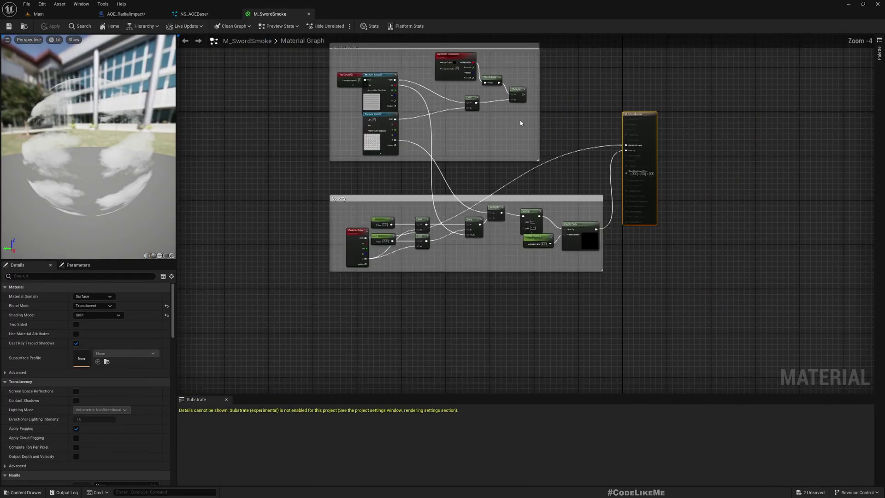
pyautogui.scroll(3, 425, 130)
pyautogui.moveTo(599, 144); pyautogui.dragTo(469, 212, button='right')
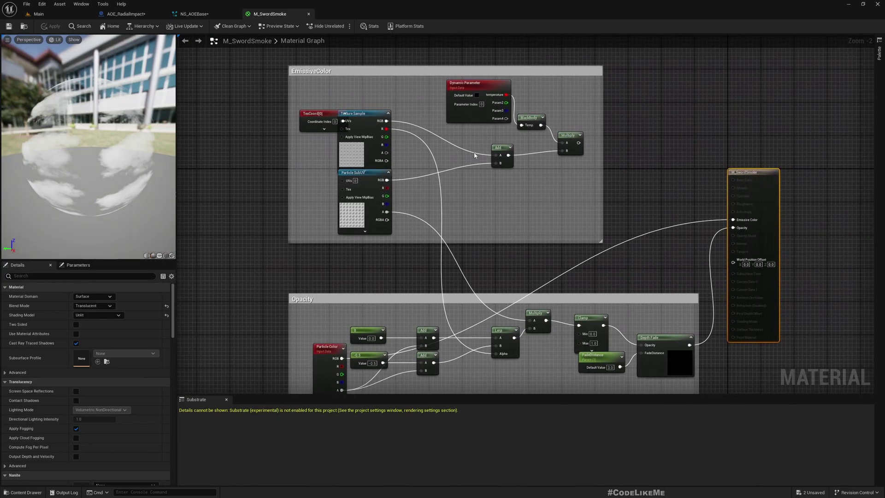
pyautogui.scroll(2, 415, 166)
pyautogui.click(344, 148)
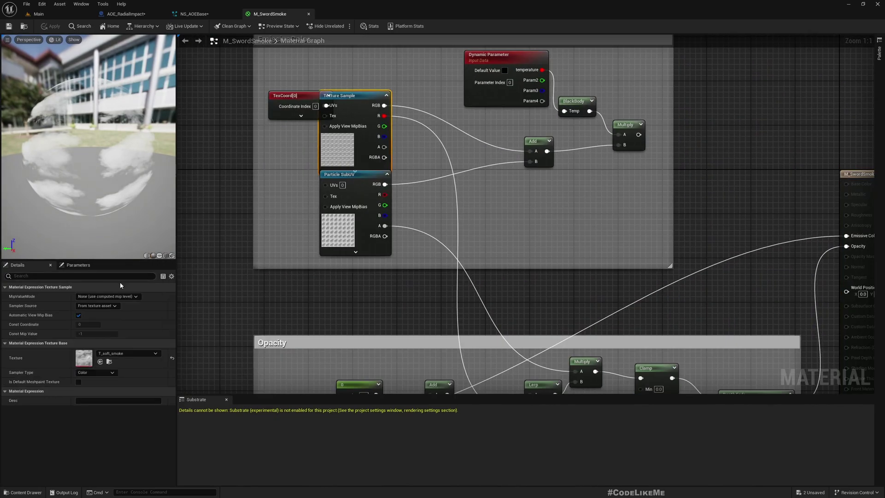
pyautogui.click(356, 212)
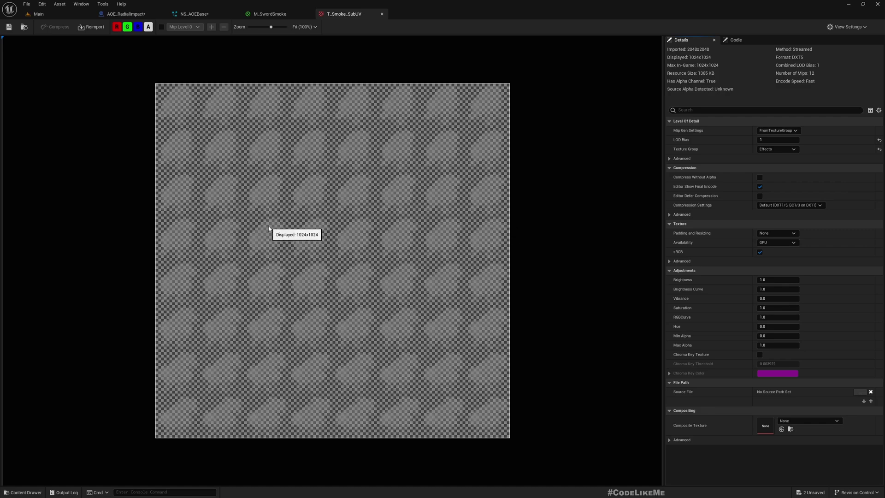
pyautogui.scroll(-3, 356, 342)
pyautogui.scroll(5, 356, 341)
# - Delete the Dynamic Parameter, BlackBody, Add and Multiply nodes and move the TexCoord node up-left
pyautogui.click(251, 13)
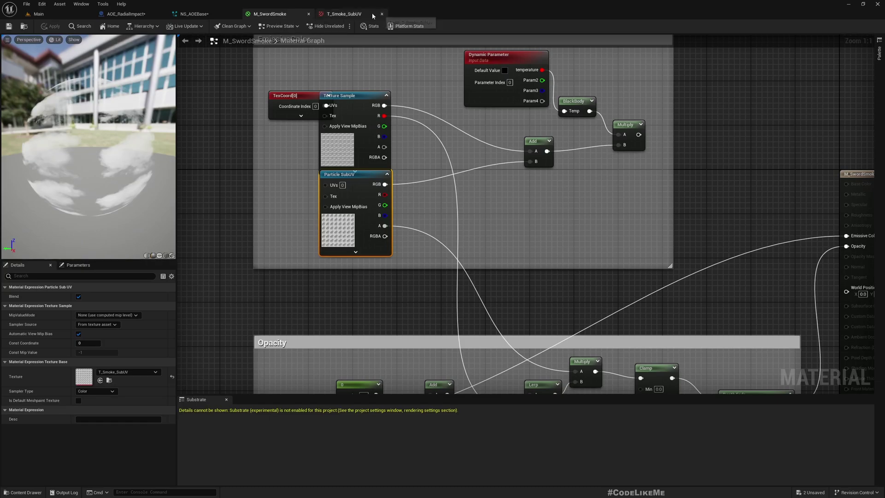
pyautogui.scroll(-4, 471, 190)
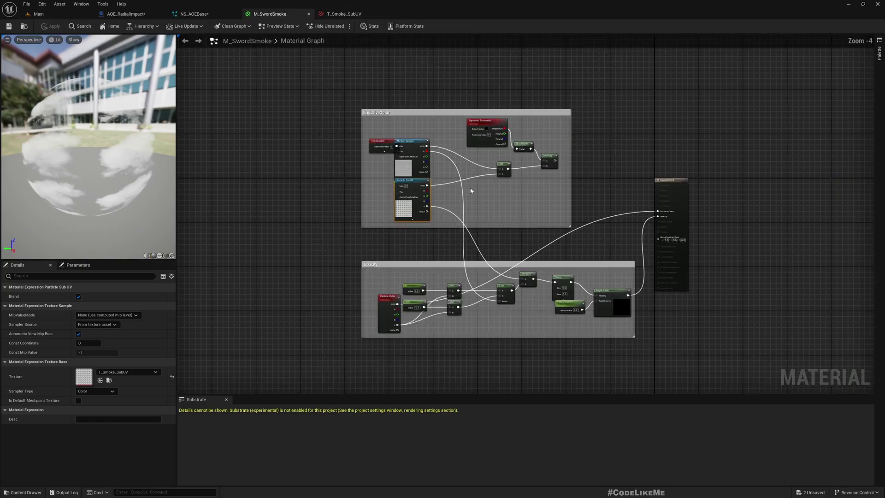
pyautogui.scroll(3, 474, 176)
pyautogui.scroll(-1, 487, 162)
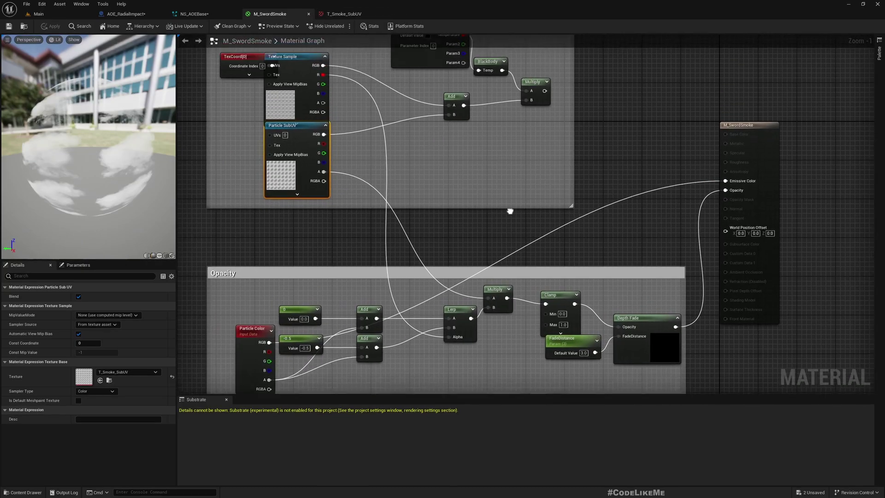
pyautogui.moveTo(524, 193); pyautogui.dragTo(513, 201, button='right')
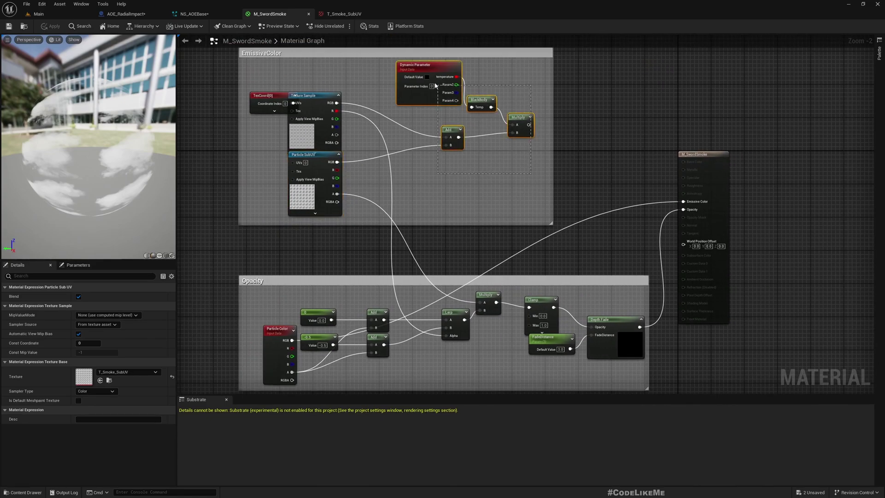
pyautogui.moveTo(434, 83); pyautogui.dragTo(433, 84)
pyautogui.press('Delete')
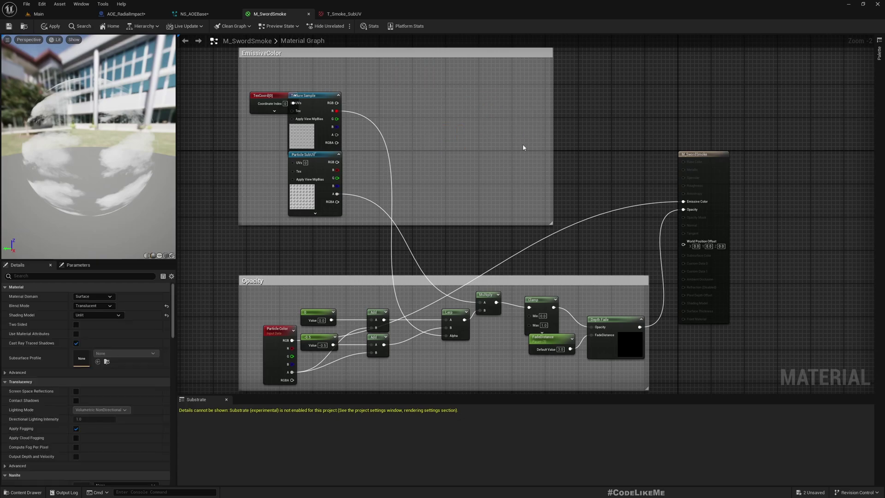
pyautogui.moveTo(390, 175); pyautogui.dragTo(408, 168, button='right')
pyautogui.moveTo(300, 88); pyautogui.dragTo(285, 85)
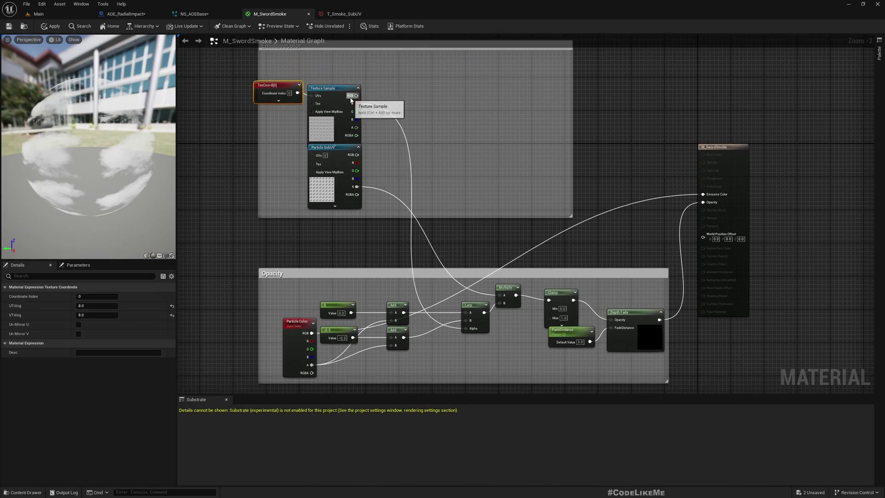
pyautogui.click(332, 113)
pyautogui.click(338, 158)
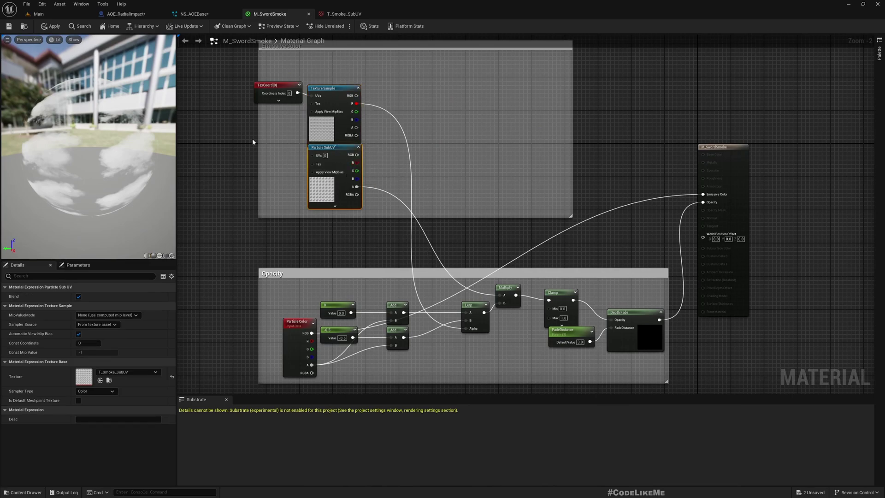
pyautogui.moveTo(526, 180); pyautogui.dragTo(531, 156, button='right')
# - Expand the Sprite Renderer's Sub UV settings in NS_AOEBase and check T_Smoke_SubUV's frame grid
pyautogui.click(193, 14)
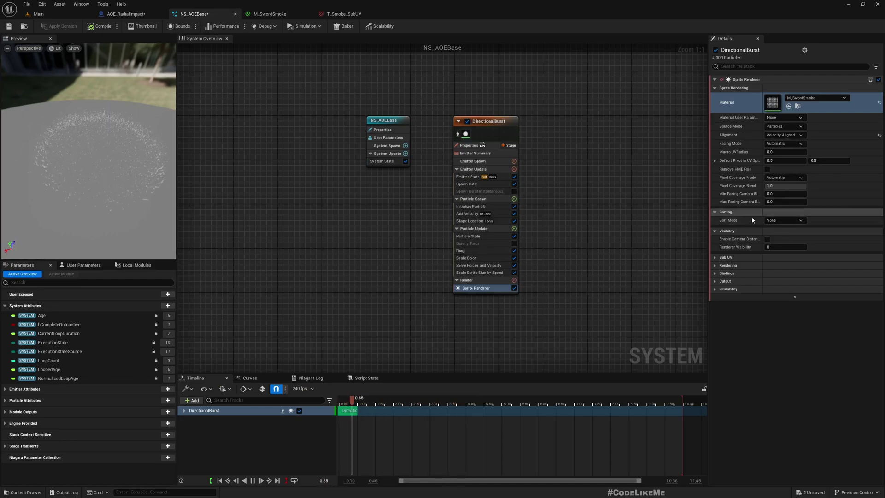
pyautogui.click(714, 257)
pyautogui.click(785, 274)
pyautogui.click(343, 14)
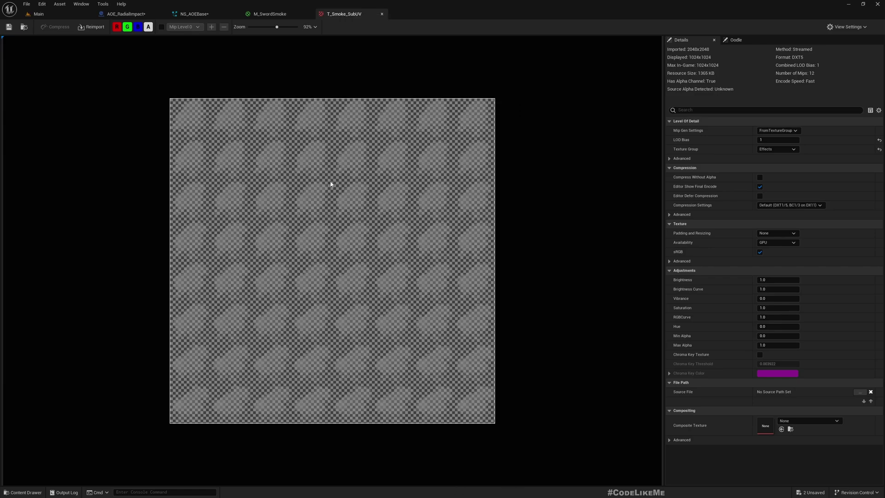
# - Add a Sub UVAnimation module to Particle Update and link it to the Sprite Renderer
pyautogui.click(194, 14)
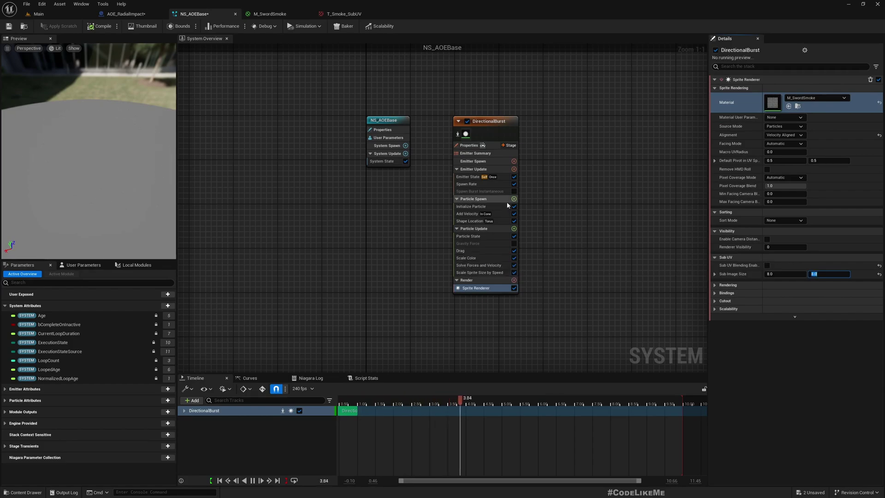
pyautogui.click(514, 229)
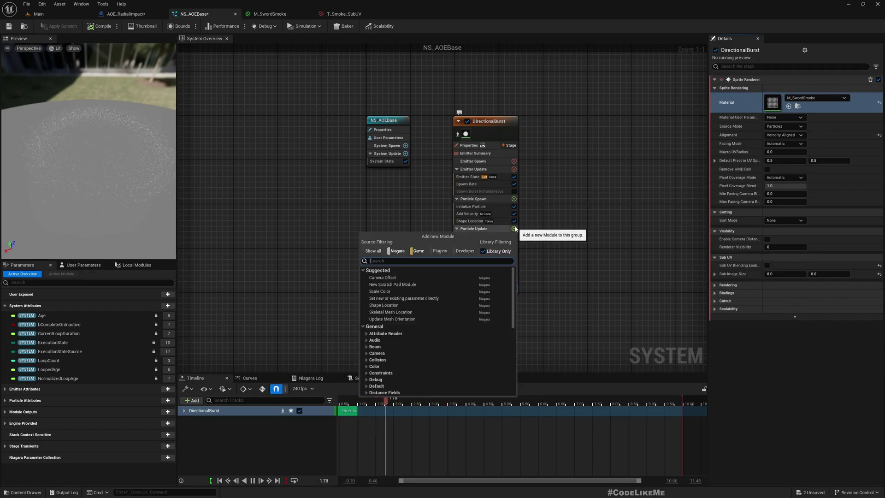
pyautogui.write('subu')
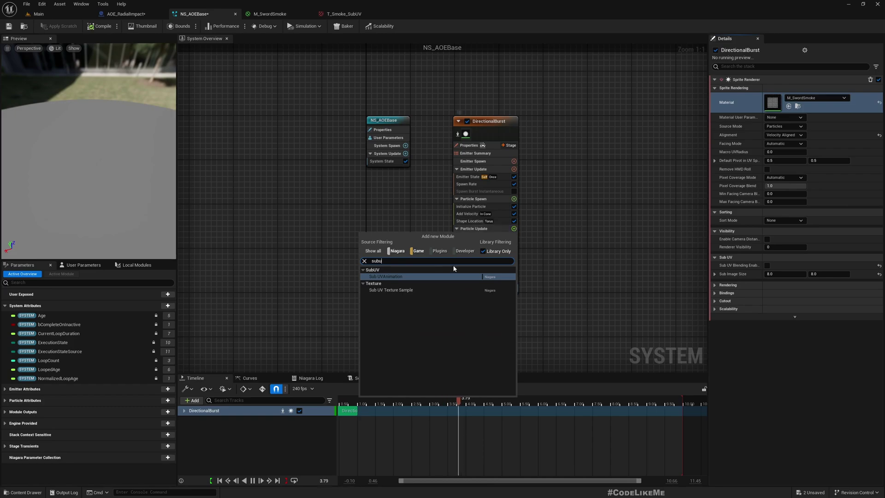
pyautogui.click(396, 278)
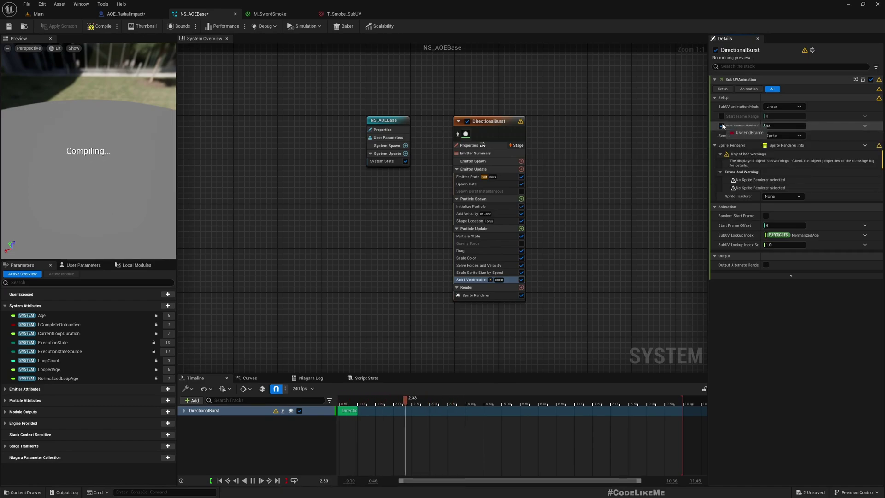
pyautogui.click(782, 196)
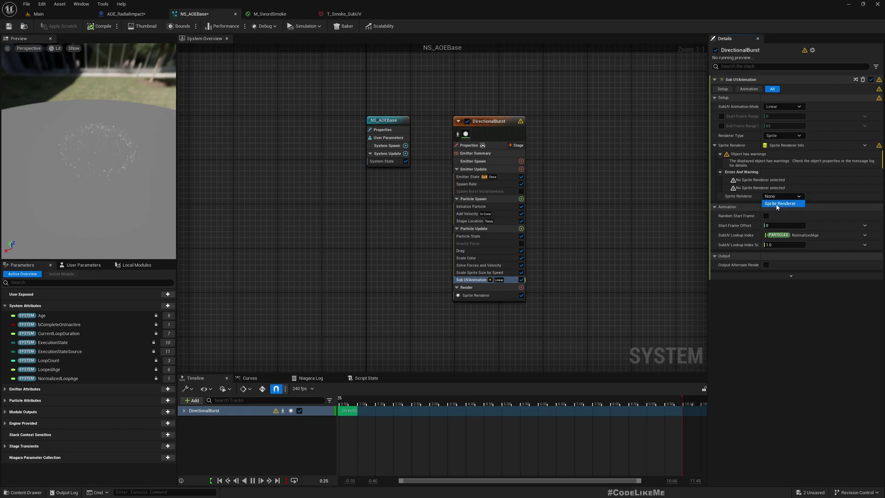
pyautogui.click(780, 205)
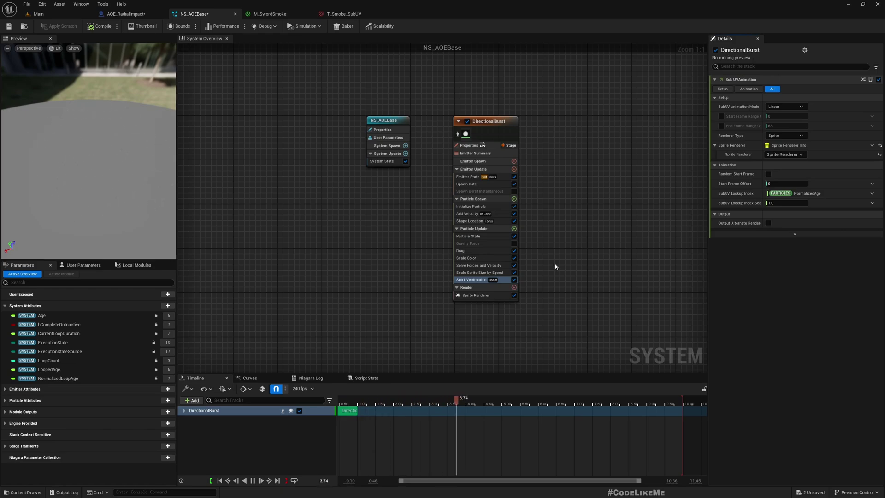
# - Add a Scale Sprite Size module to Particle Update
pyautogui.click(496, 206)
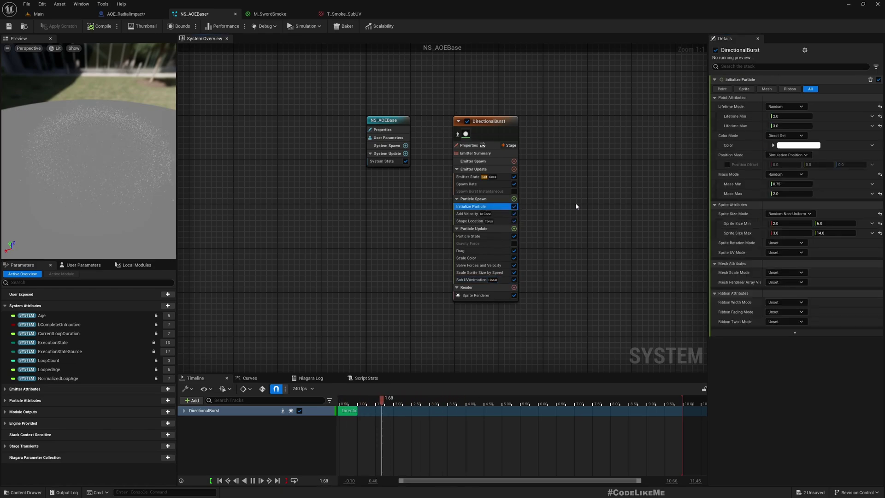
pyautogui.click(514, 229)
pyautogui.write('scale sprite')
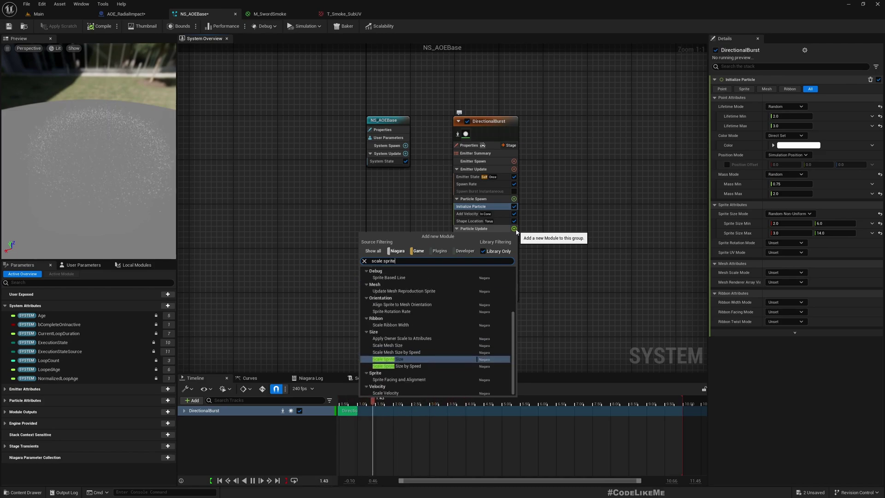
pyautogui.write(' a')
pyautogui.press('BackSpace')
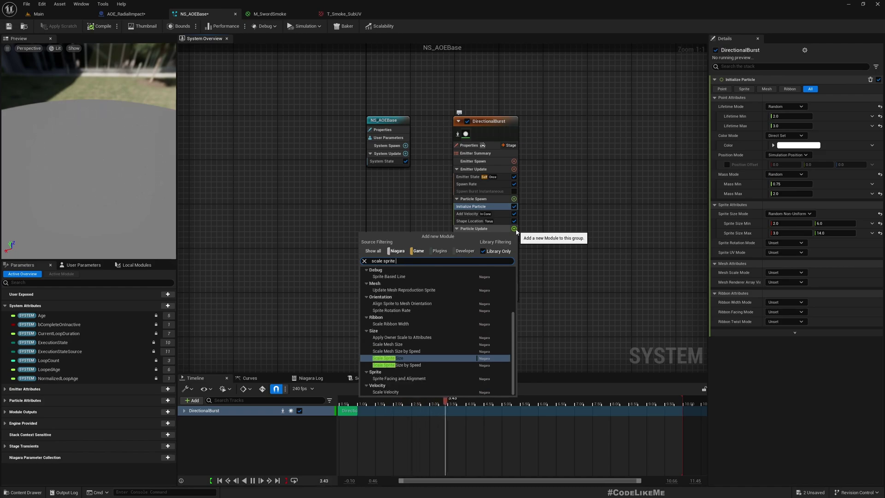
pyautogui.press('Return')
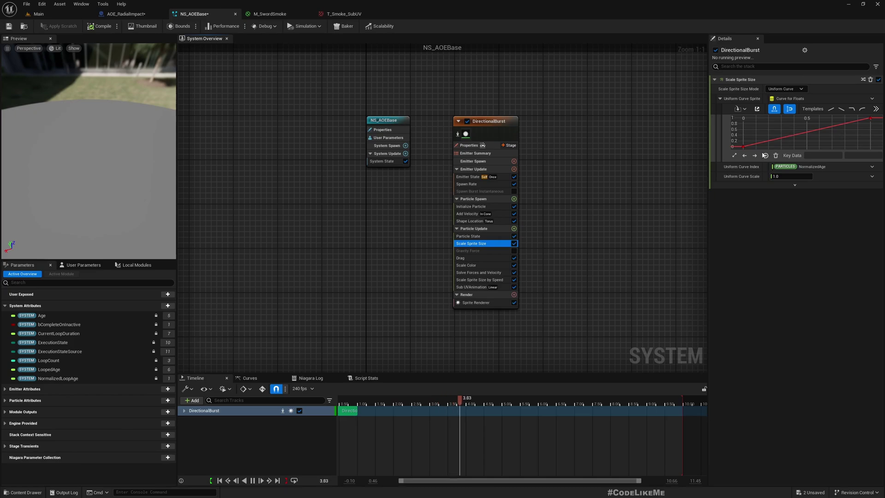
# - Give the size curve an ease-out shape rising from 1 to 2, with a key at time 1.0, value 2.0
pyautogui.click(872, 99)
pyautogui.click(788, 319)
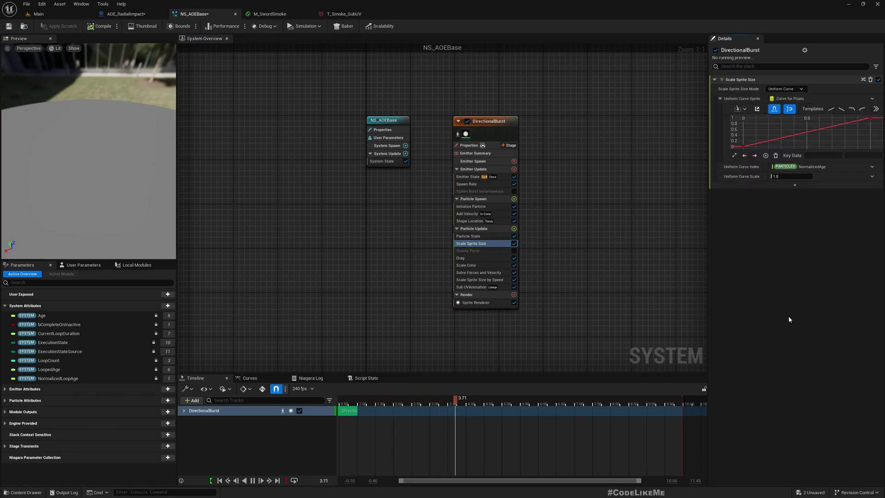
pyautogui.click(860, 108)
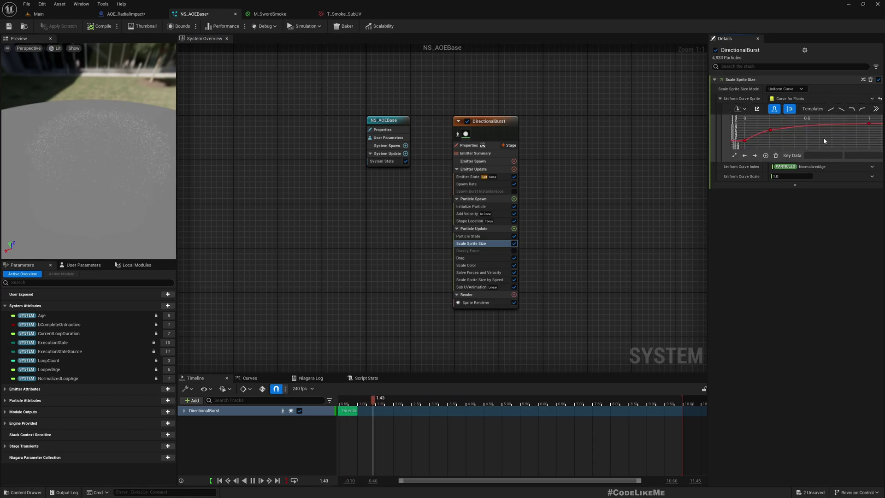
pyautogui.scroll(-2, 806, 145)
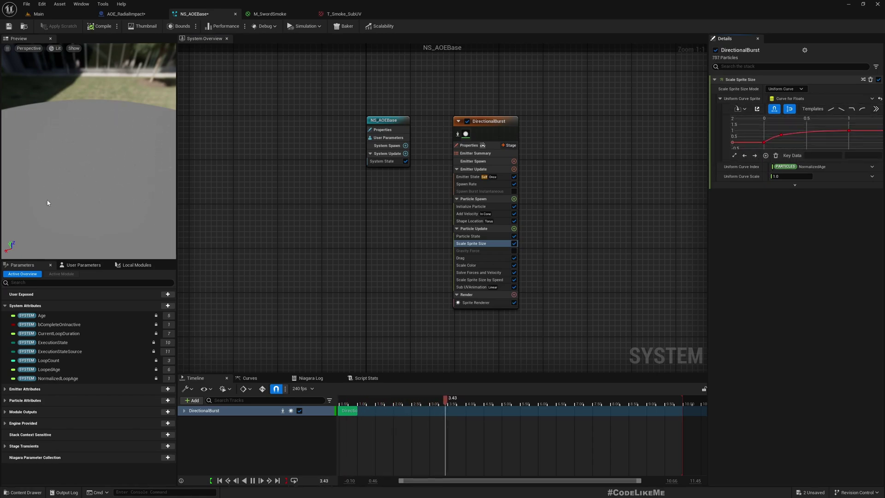
pyautogui.click(763, 144)
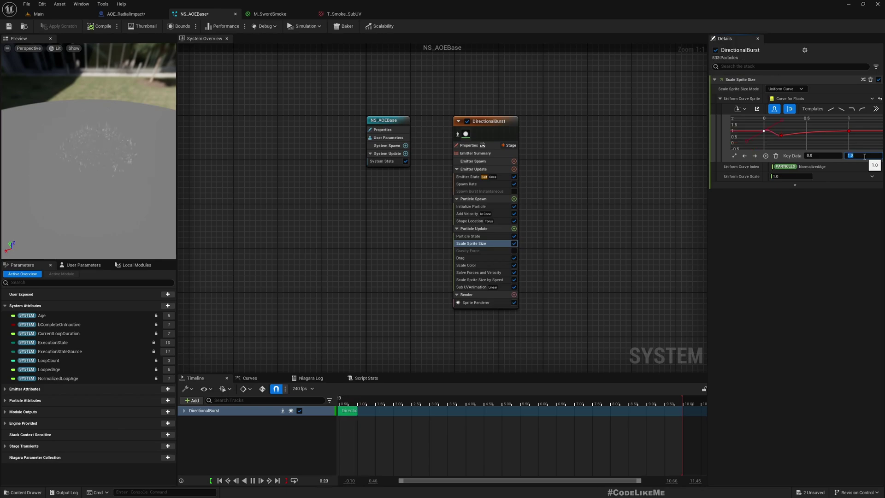
pyautogui.click(782, 136)
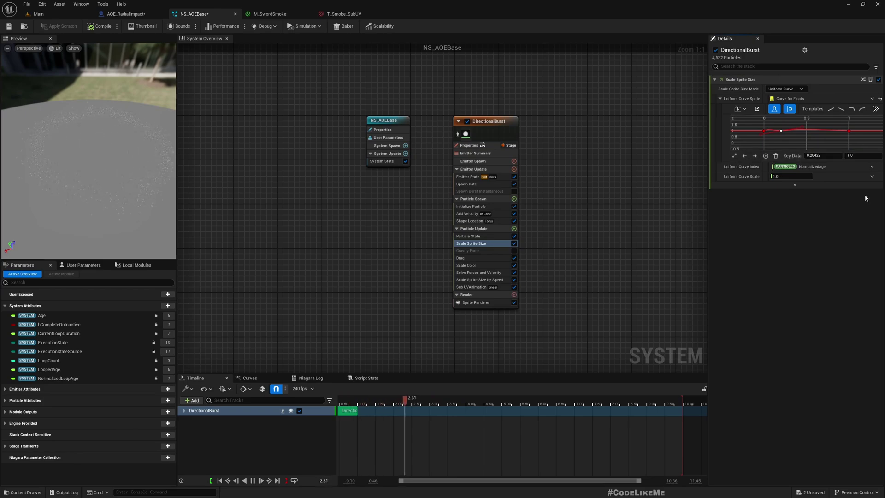
pyautogui.hotkey('ctrl', 'z')
pyautogui.click(768, 147)
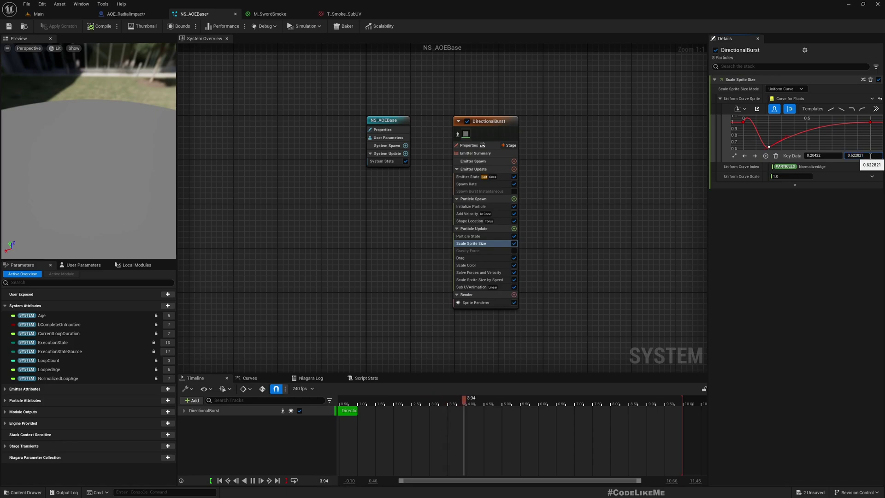
pyautogui.scroll(-2, 829, 134)
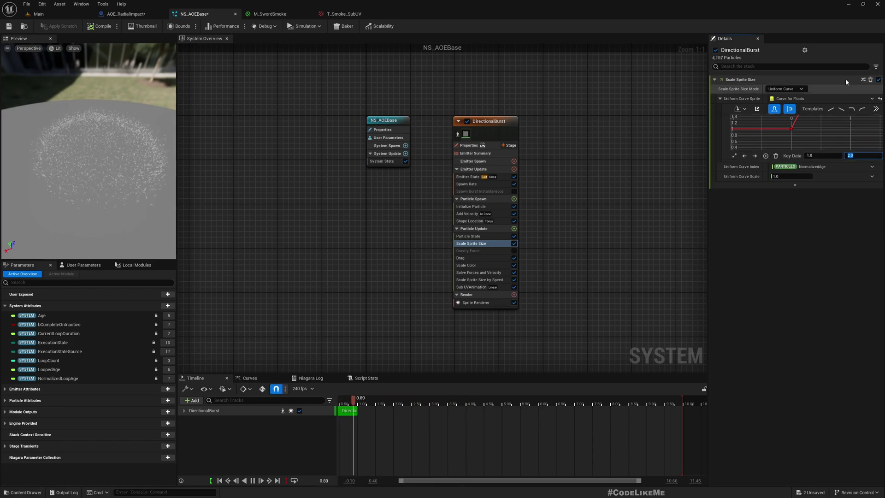
pyautogui.scroll(-4, 849, 128)
pyautogui.moveTo(848, 128); pyautogui.dragTo(784, 139, button='right')
pyautogui.scroll(2, 783, 139)
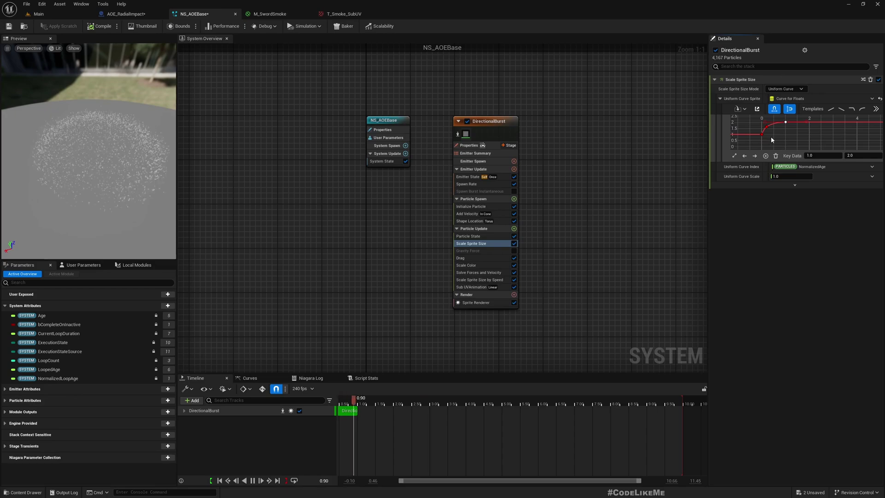
# - Set Initialize Particle's Sprite Size Mode to Uniform
pyautogui.click(479, 206)
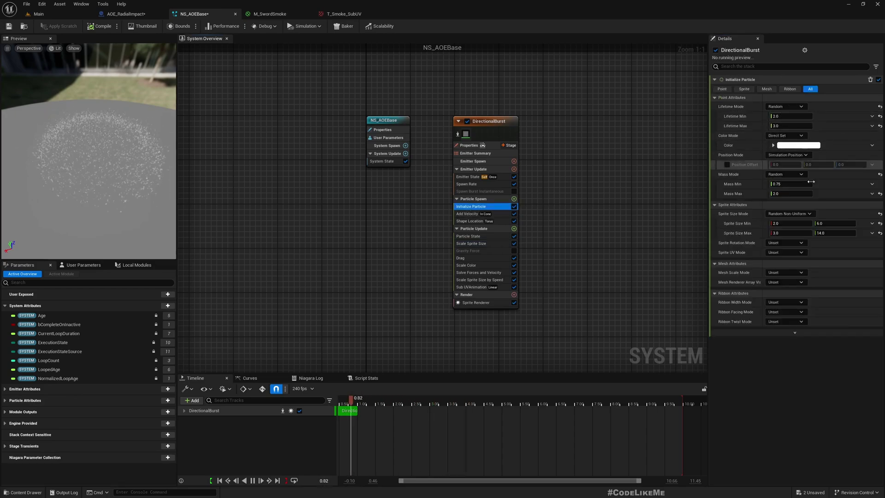
pyautogui.click(789, 213)
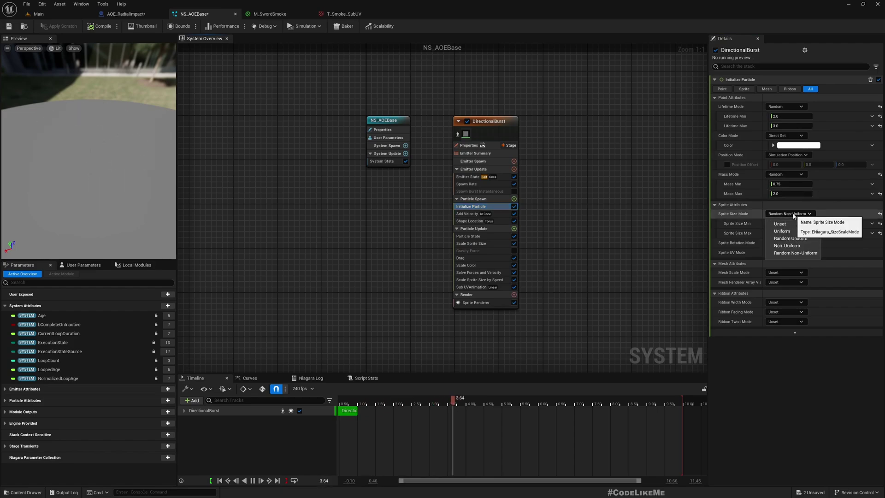
pyautogui.click(805, 243)
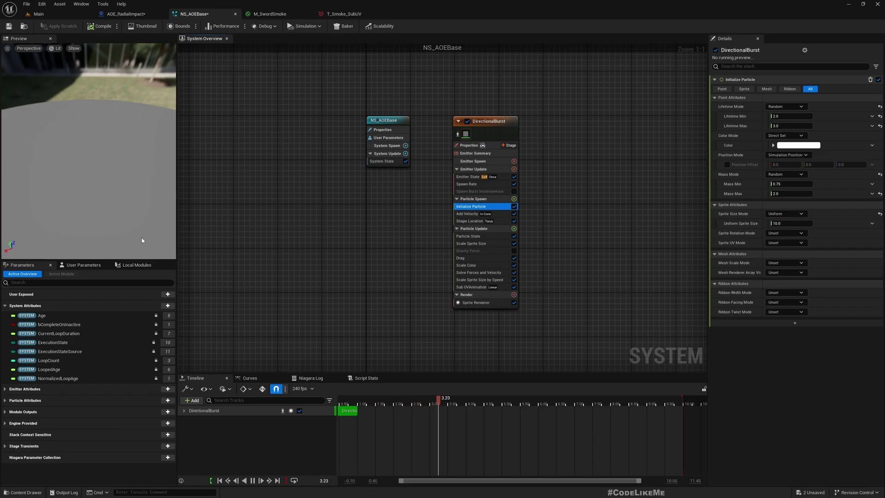
# - Set Scale Sprite Size's Uniform Curve Scale to 4.0
pyautogui.click(472, 243)
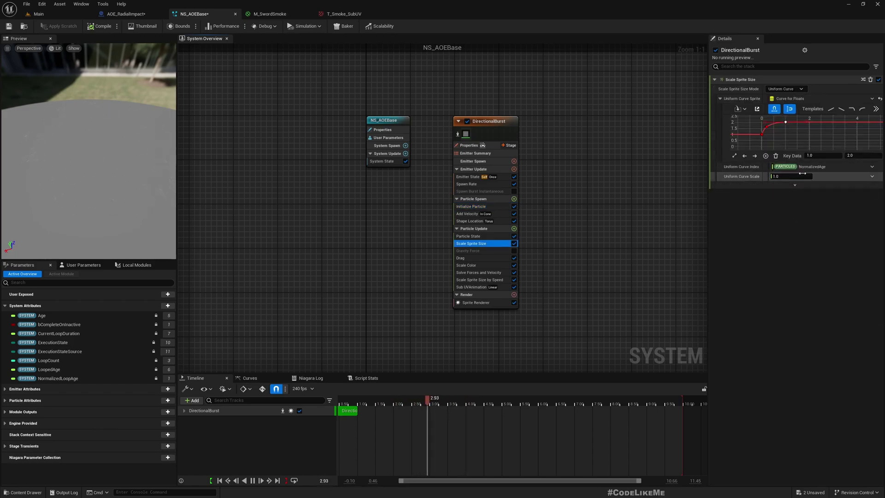
pyautogui.write('5')
pyautogui.press('Return')
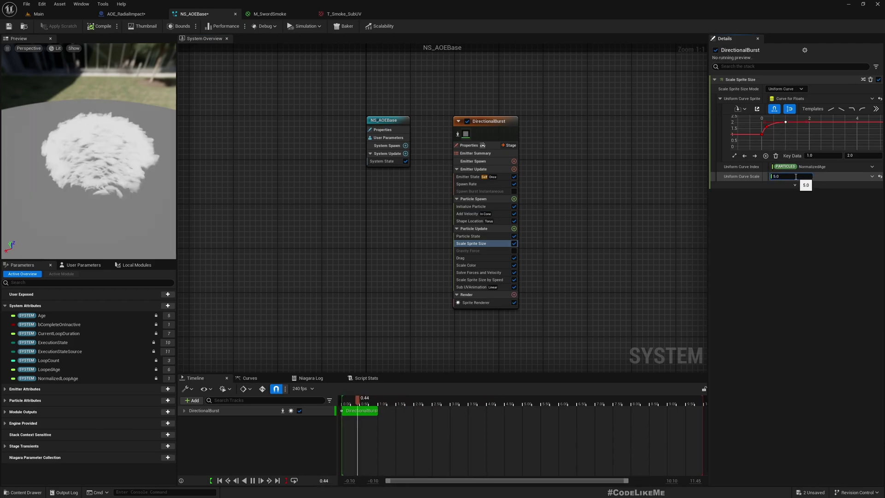
pyautogui.write('4')
pyautogui.press('Return')
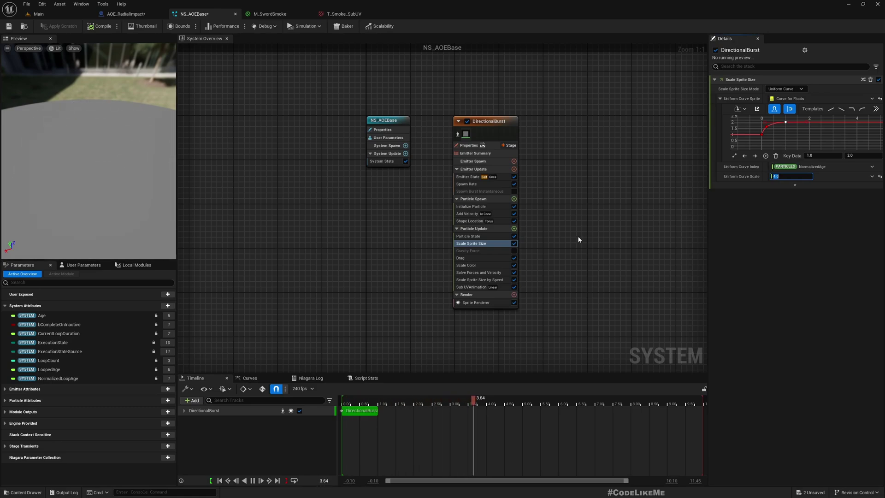
# - Add a From Point Add Velocity module at speed 1000 to Particle Spawn; disable Scale Sprite Size by Speed
pyautogui.click(514, 199)
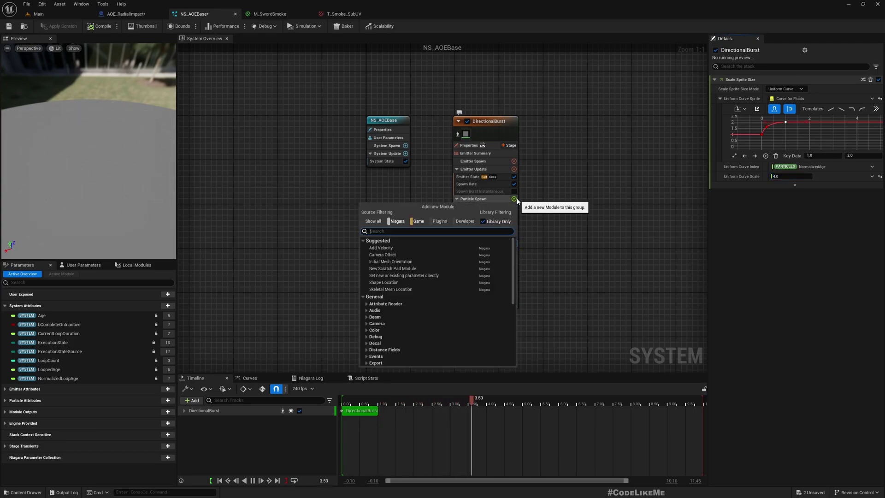
pyautogui.write('add vel')
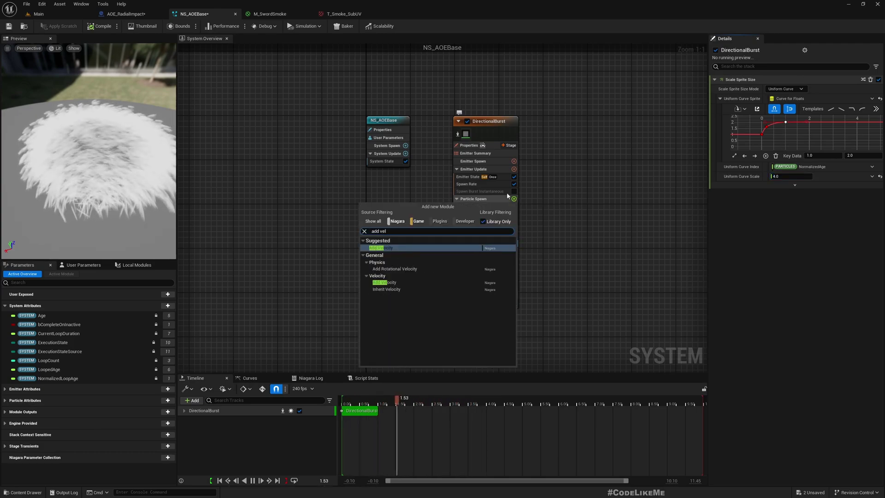
pyautogui.click(392, 247)
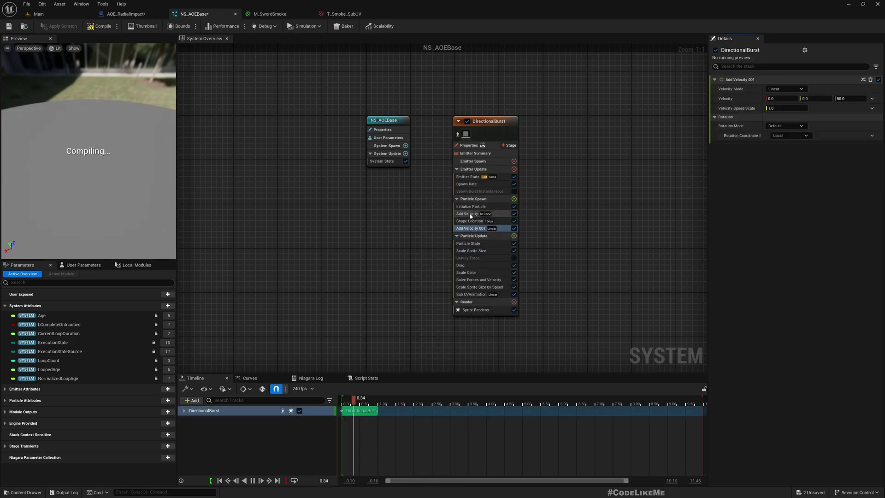
pyautogui.click(785, 89)
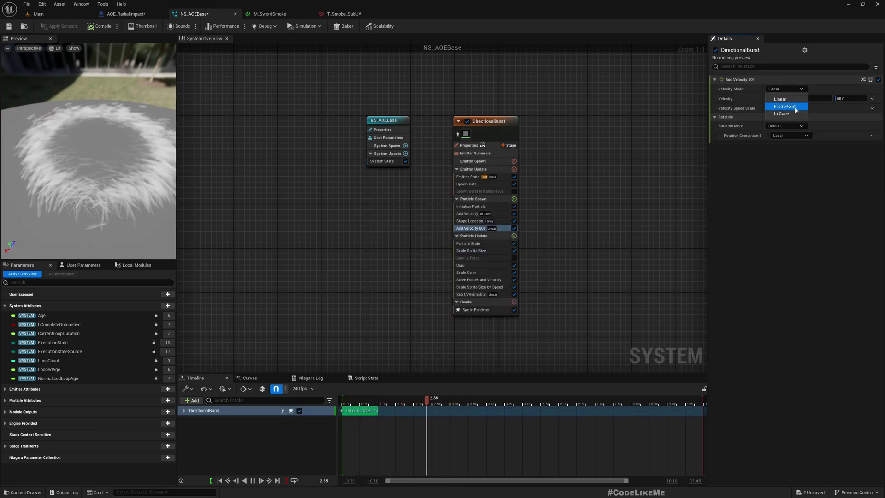
pyautogui.click(785, 106)
pyautogui.click(786, 98)
pyautogui.write('500')
pyautogui.press('Return')
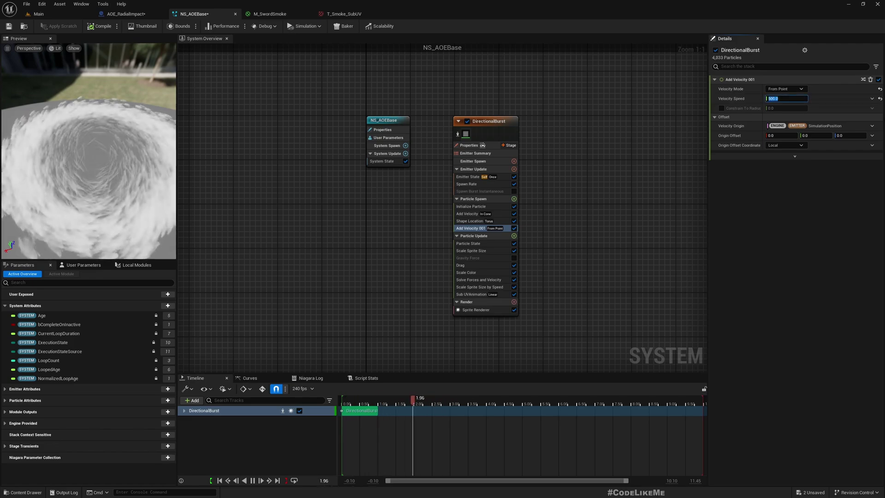
pyautogui.write('1000')
pyautogui.press('Return')
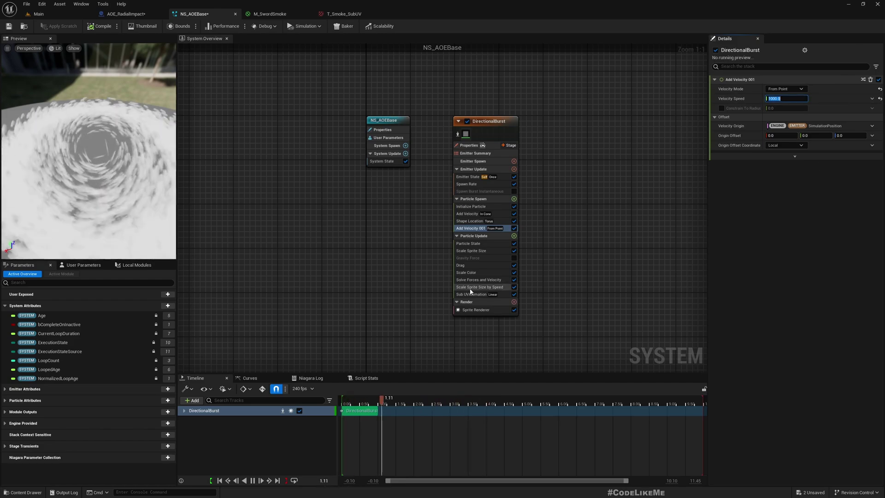
pyautogui.click(491, 287)
pyautogui.click(515, 287)
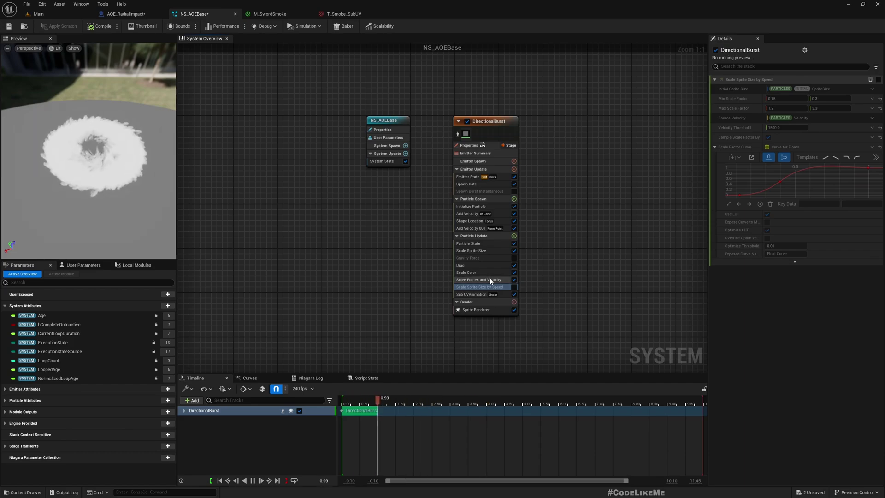
# - Change the Shape Location torus Handle Radius from 25.0 to 1.0
pyautogui.moveTo(502, 280)
pyautogui.click(482, 310)
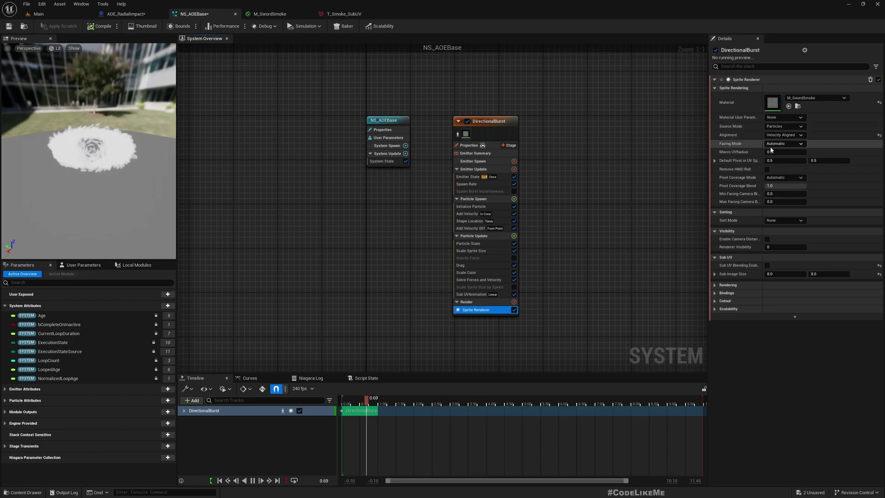
pyautogui.moveTo(795, 149)
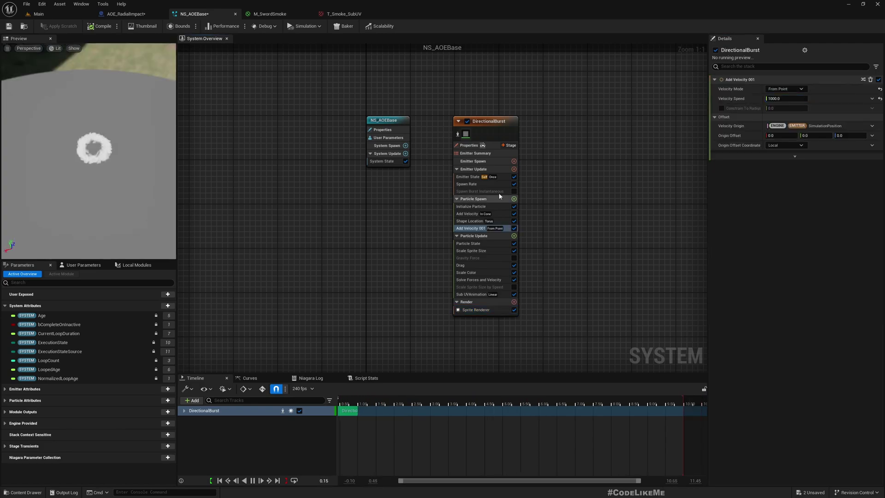
pyautogui.click(507, 175)
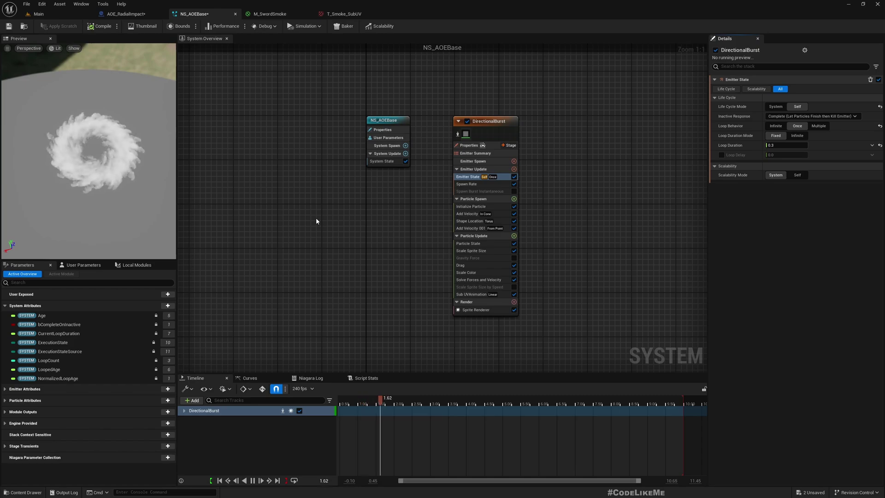
pyautogui.click(470, 221)
pyautogui.click(781, 223)
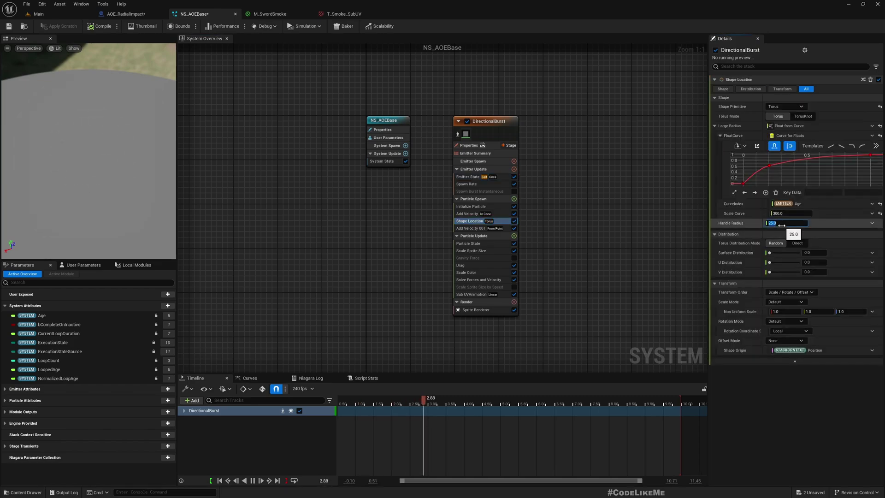
pyautogui.press('Return')
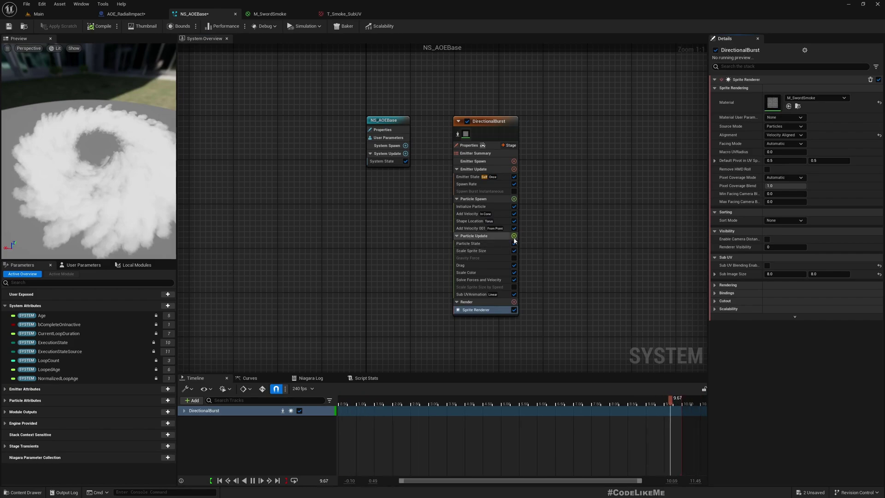
# - Add a Point Force module to Particle Update
pyautogui.click(514, 236)
pyautogui.write('point for')
pyautogui.press('Return')
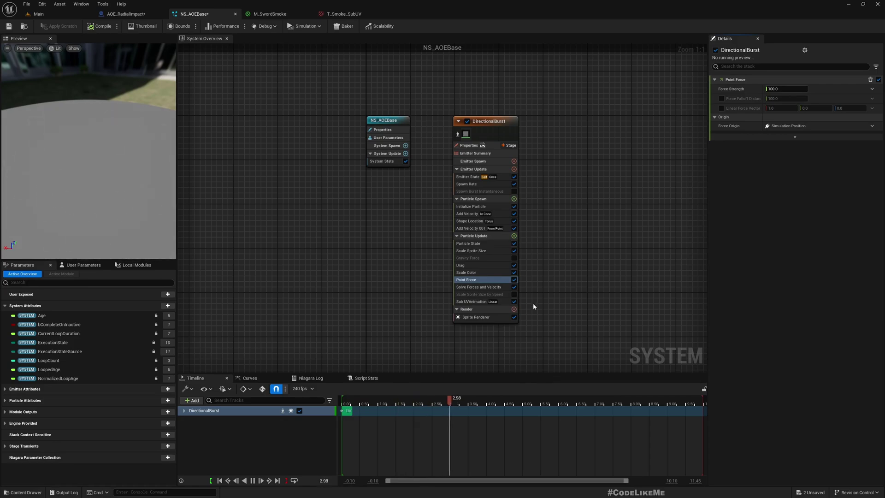
pyautogui.click(470, 317)
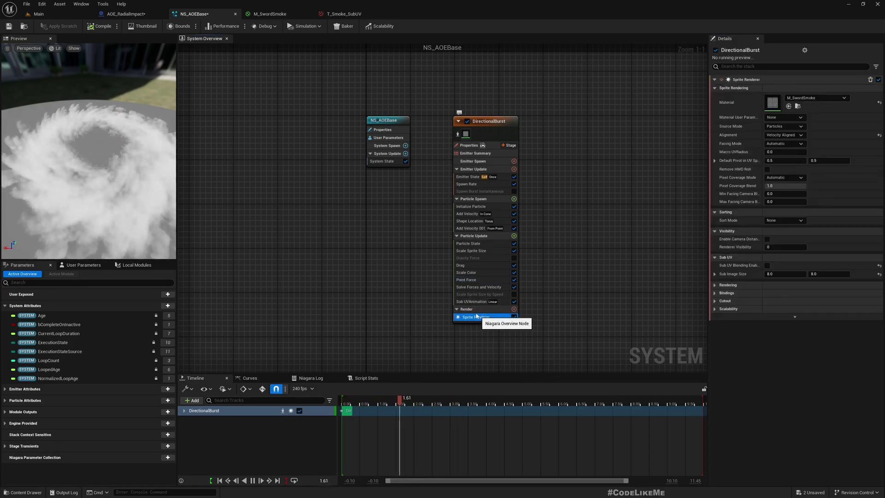
pyautogui.moveTo(81, 195); pyautogui.dragTo(88, 186)
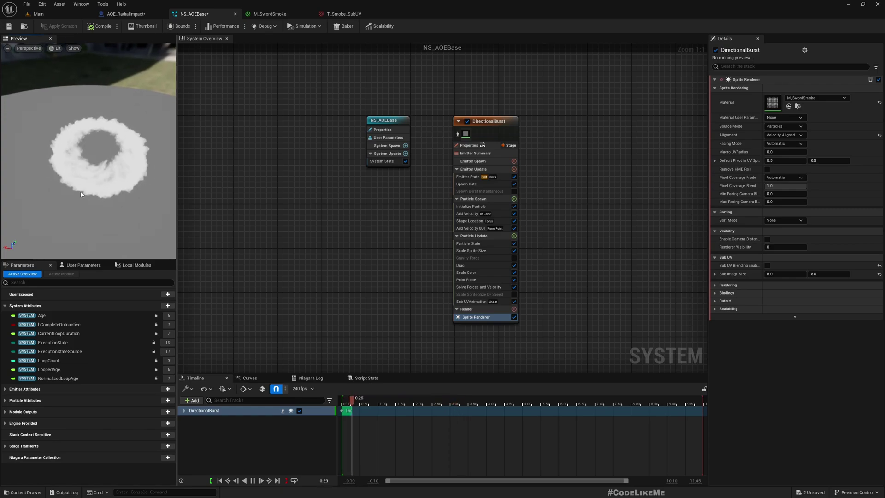
# - Add a Curl Noise Force with Noise Frequency 5.0 and Noise Strength 200.0
pyautogui.click(514, 236)
pyautogui.write('curl')
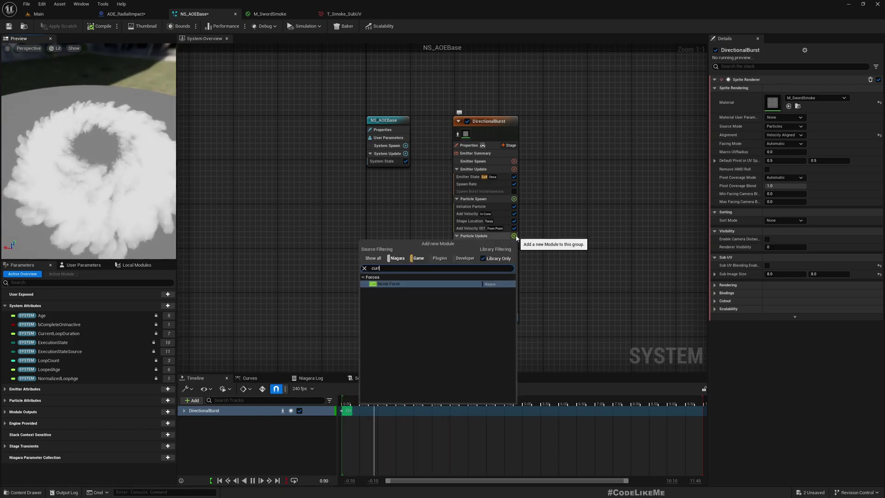
pyautogui.press('Return')
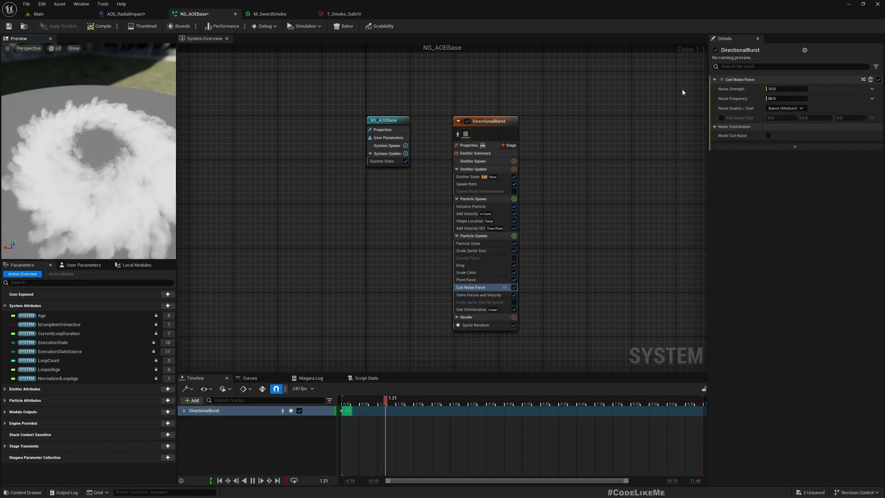
pyautogui.click(779, 98)
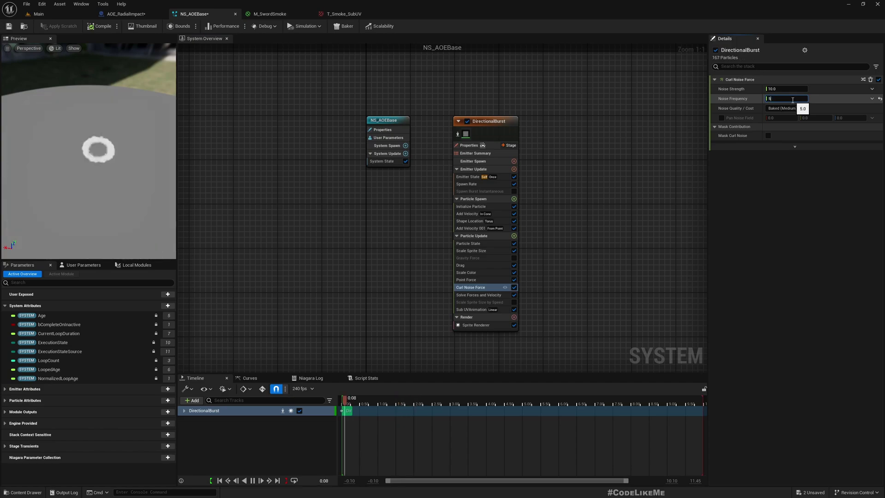
pyautogui.write('5')
pyautogui.click(778, 90)
pyautogui.write('200')
pyautogui.press('Return')
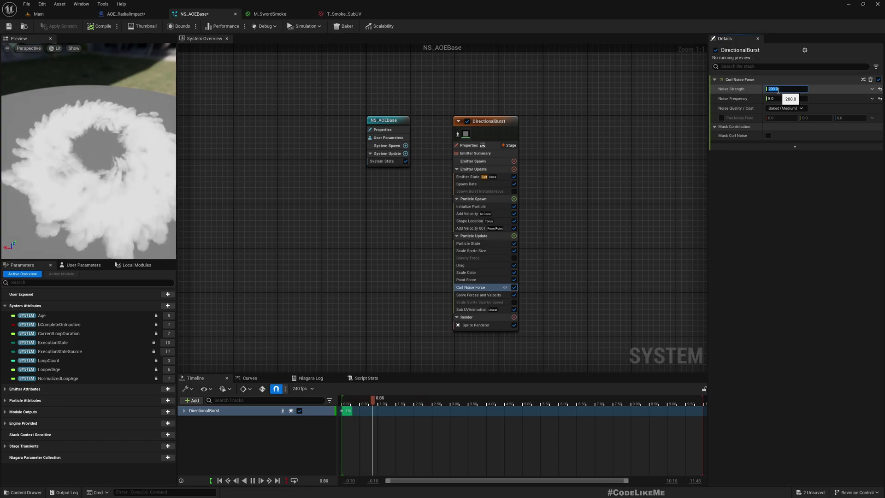
# - Set the Point Force's Force Strength to 500.0
pyautogui.click(466, 280)
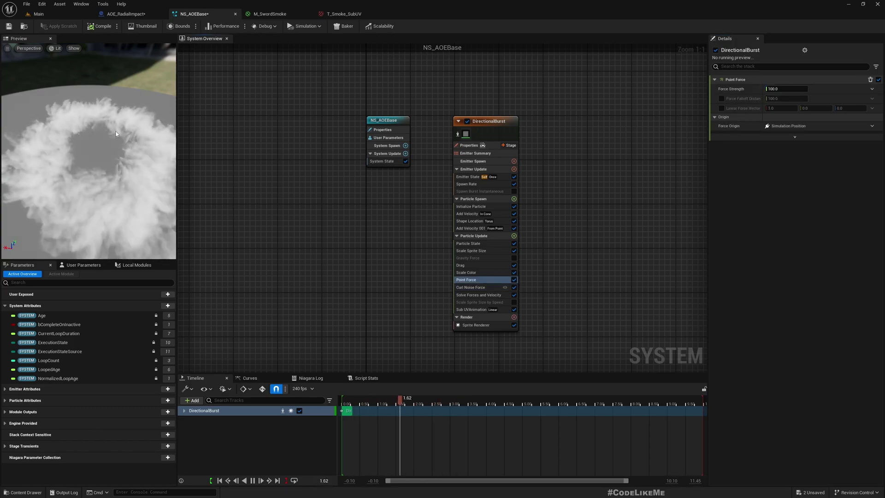
pyautogui.click(786, 89)
pyautogui.write('500')
pyautogui.press('Return')
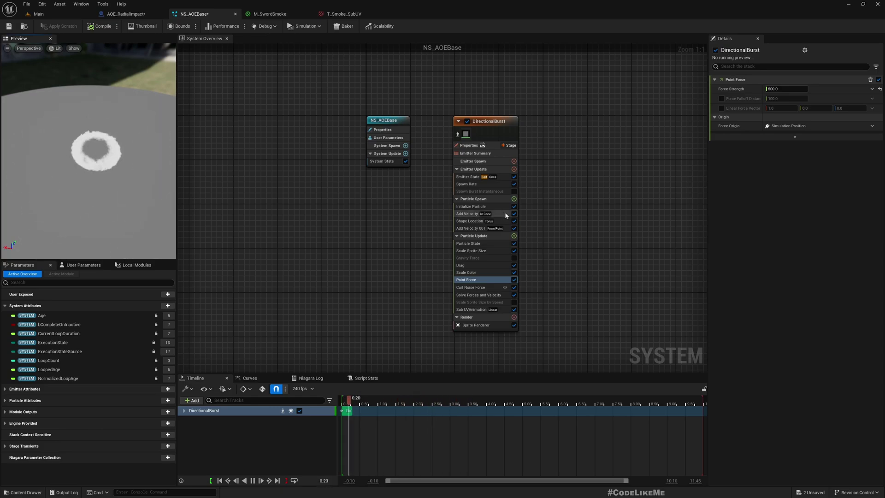
# - Set Initialize Particle's Lifetime to a Multiply Float dynamic input
pyautogui.click(484, 206)
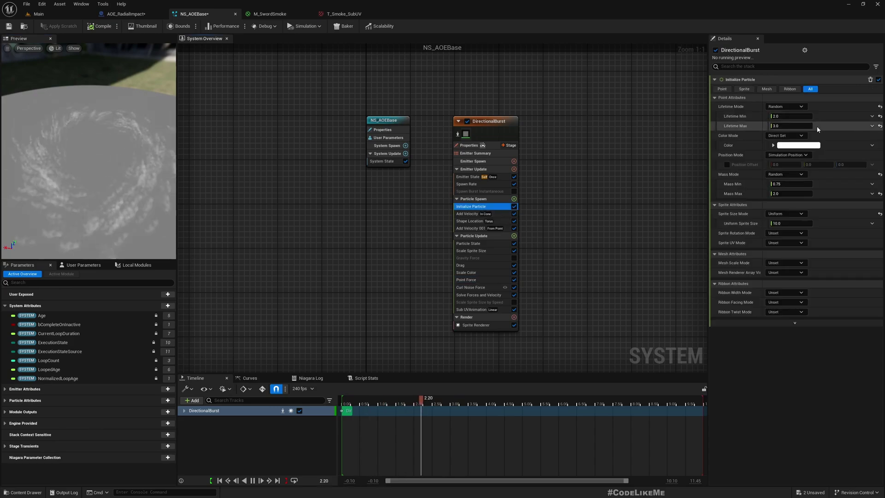
pyautogui.click(786, 106)
pyautogui.click(783, 115)
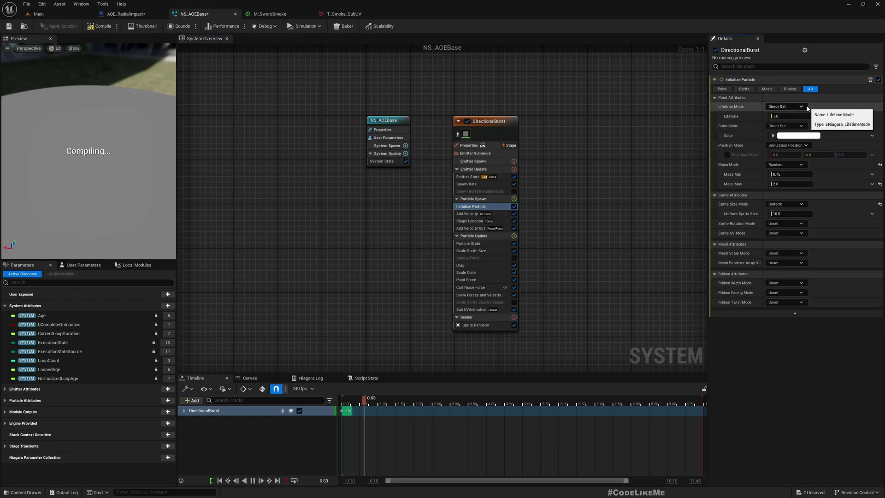
pyautogui.click(872, 116)
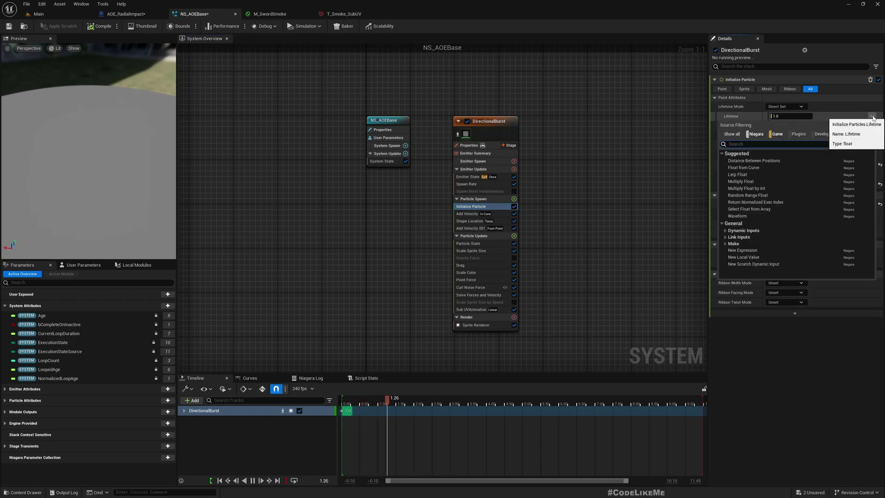
pyautogui.write('multiply')
pyautogui.press('Return')
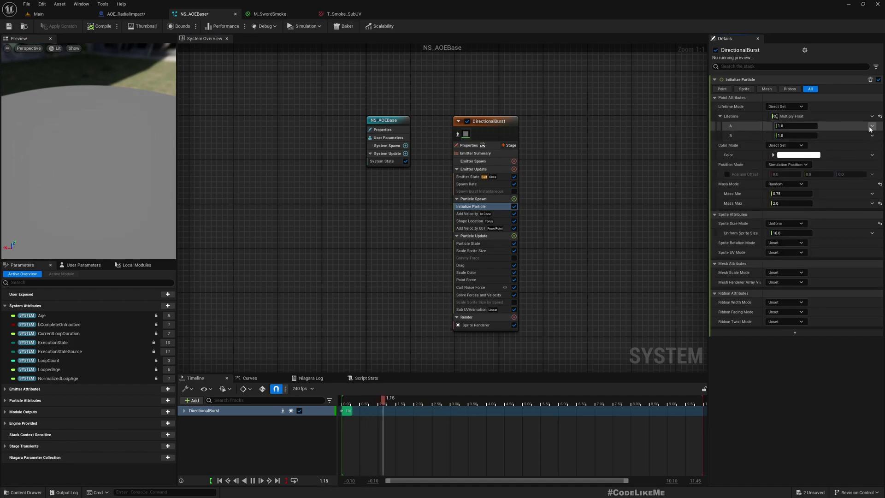
# - Link lifetime B to emitter Age and make A a Random Range Float of 4.0–8.0
pyautogui.click(872, 135)
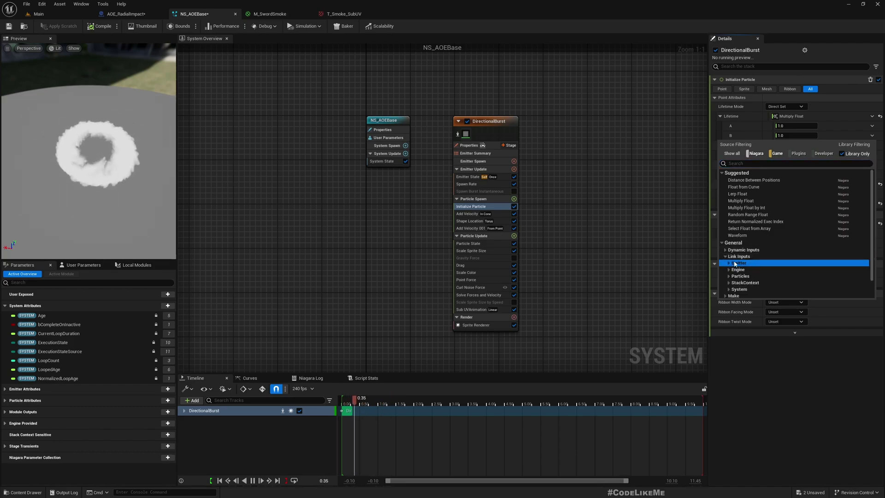
pyautogui.click(824, 271)
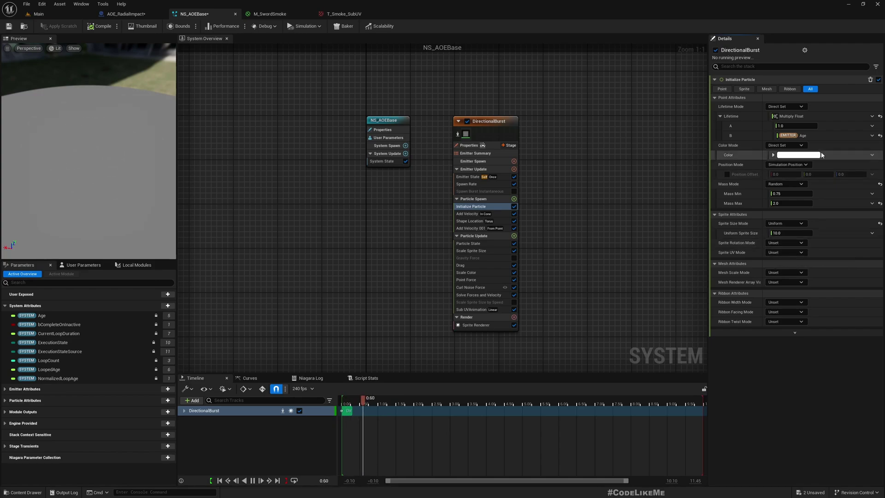
pyautogui.click(872, 126)
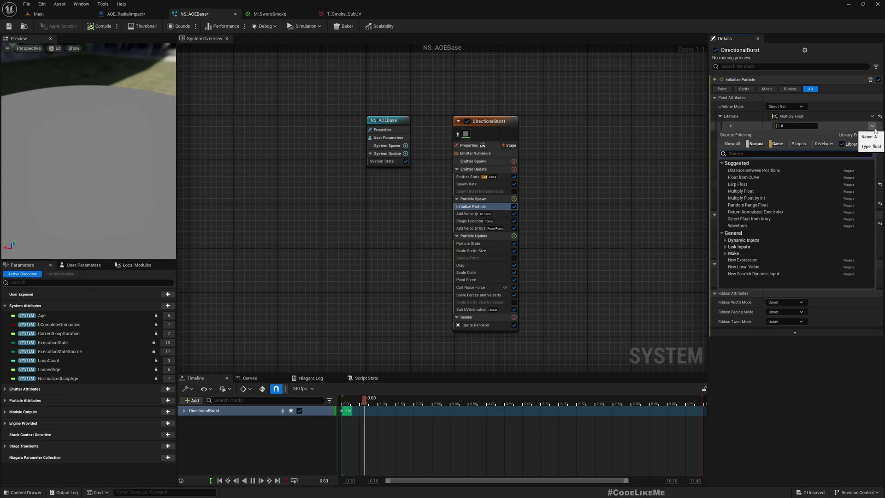
pyautogui.write('random')
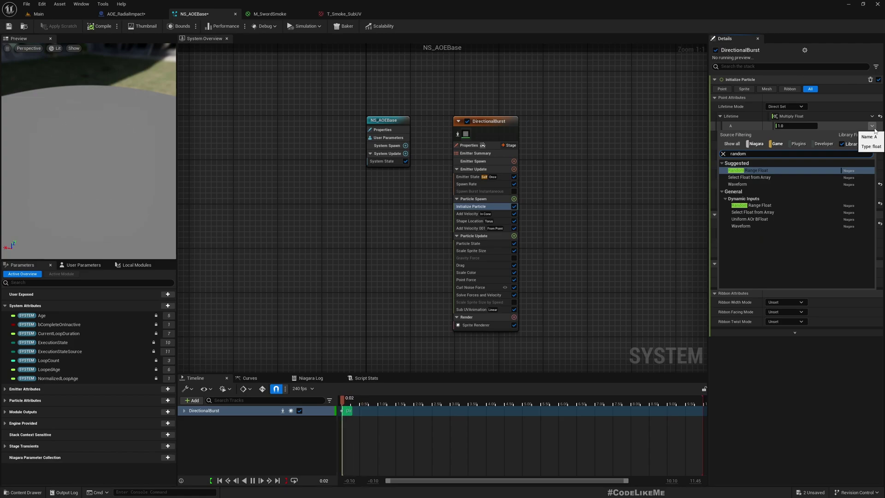
pyautogui.click(749, 170)
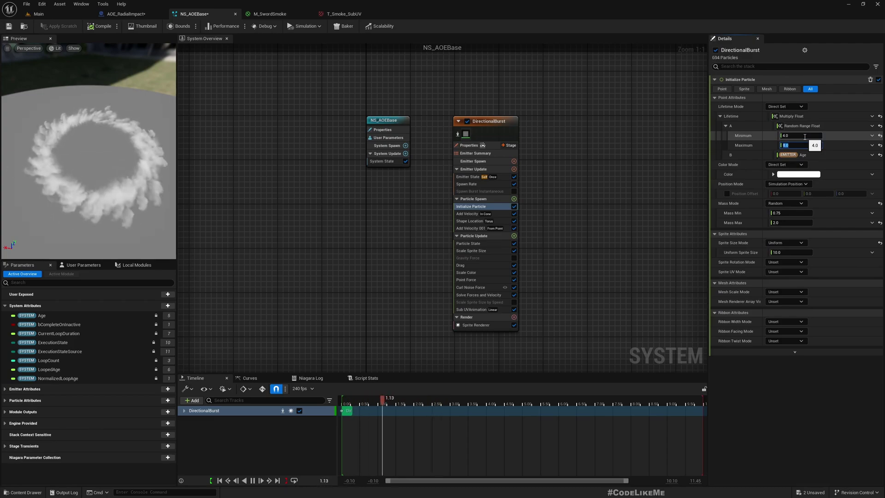
pyautogui.press('Return')
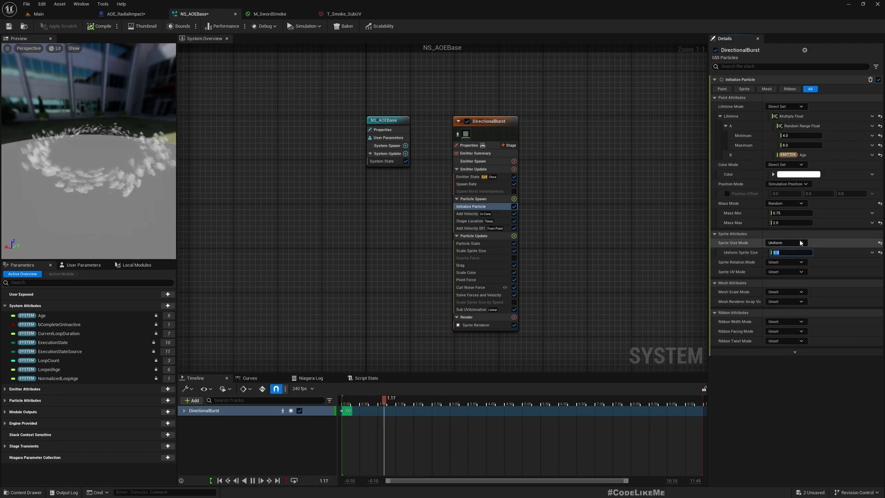
pyautogui.moveTo(120, 157); pyautogui.dragTo(122, 193)
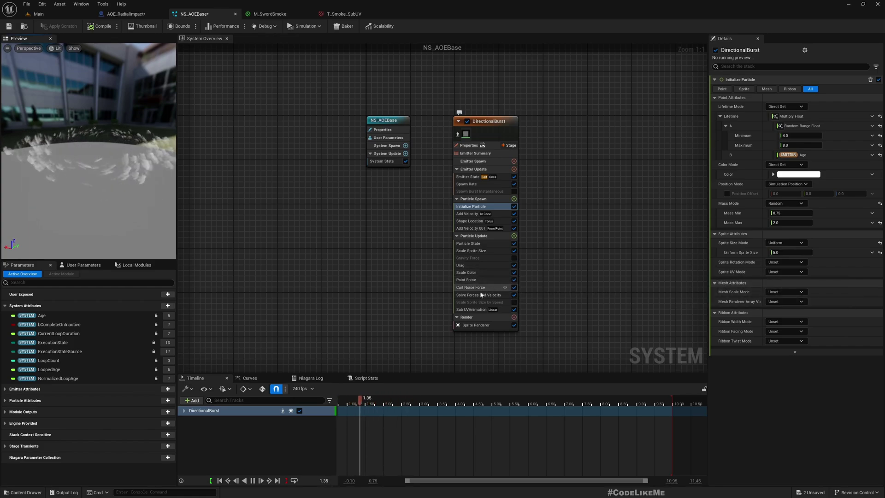
# - Make Scale Sprite Size's Uniform Curve Scale a Multiply Float with an Add Float as B
pyautogui.click(486, 250)
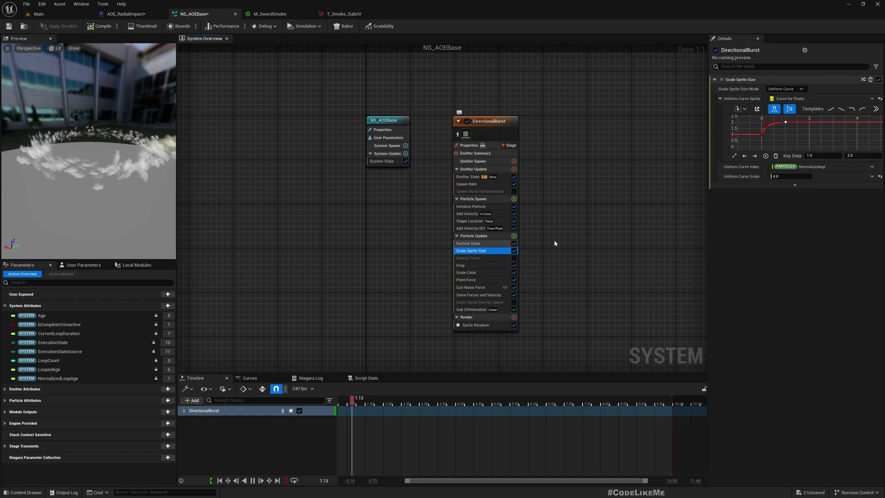
pyautogui.click(872, 176)
pyautogui.click(741, 242)
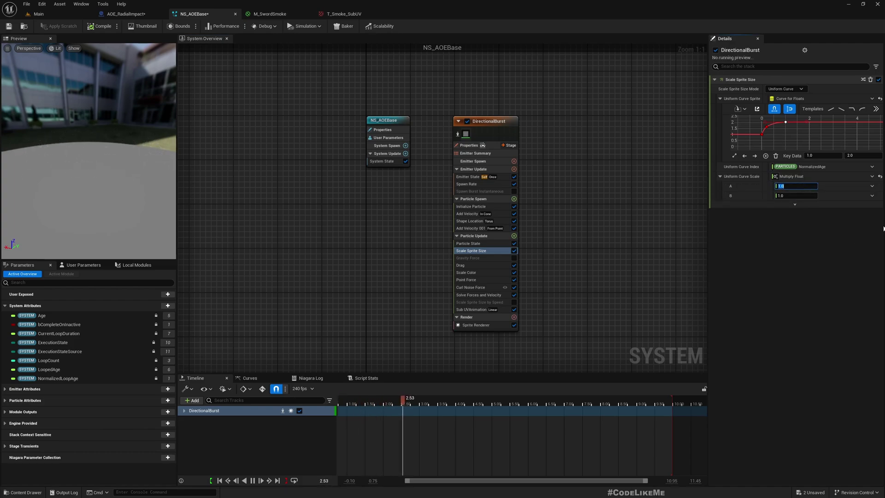
pyautogui.click(871, 195)
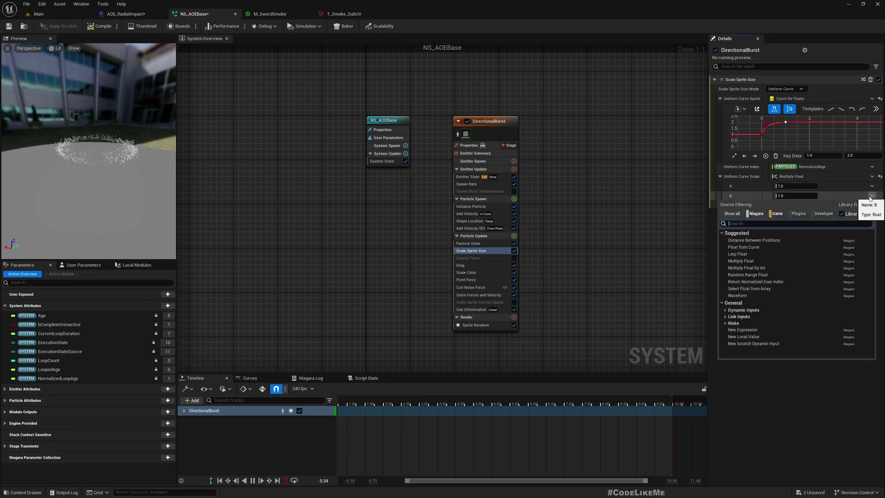
pyautogui.write('add')
pyautogui.press('Return')
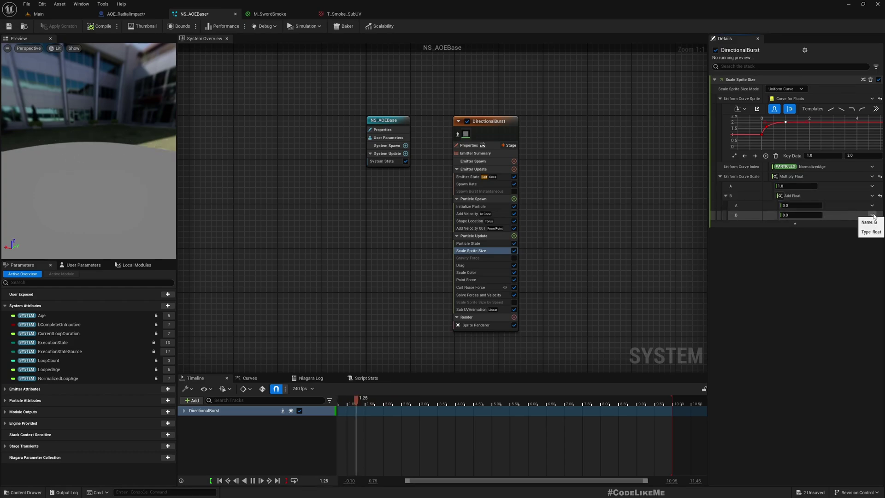
# - Link the Add Float's B to emitter Age and set its A to 1.0
pyautogui.click(872, 215)
pyautogui.click(726, 336)
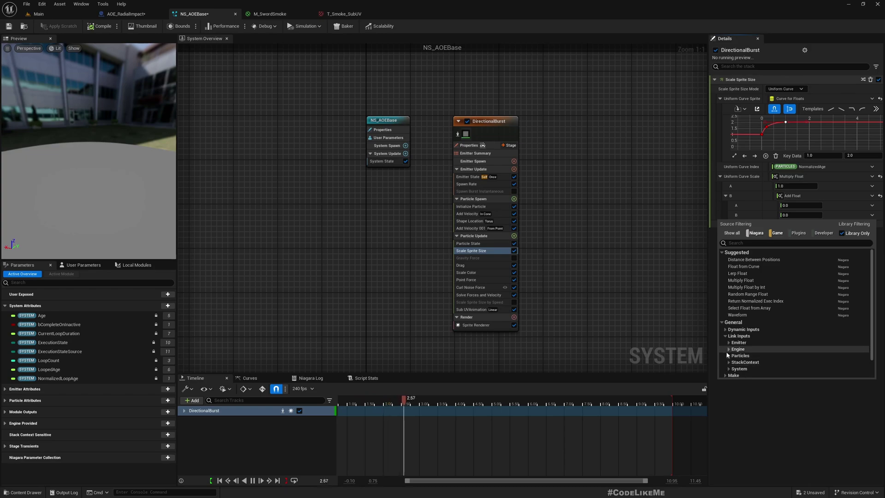
pyautogui.click(726, 342)
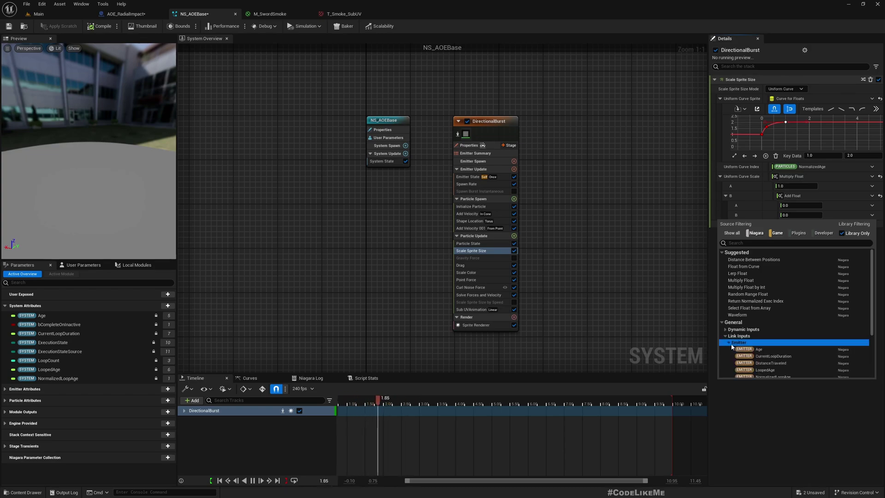
pyautogui.click(744, 349)
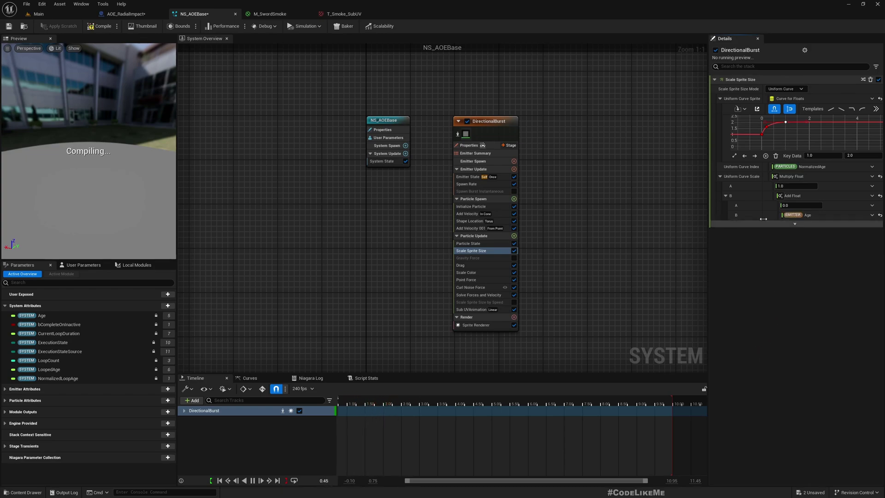
pyautogui.click(798, 207)
pyautogui.write('1')
pyautogui.press('Return')
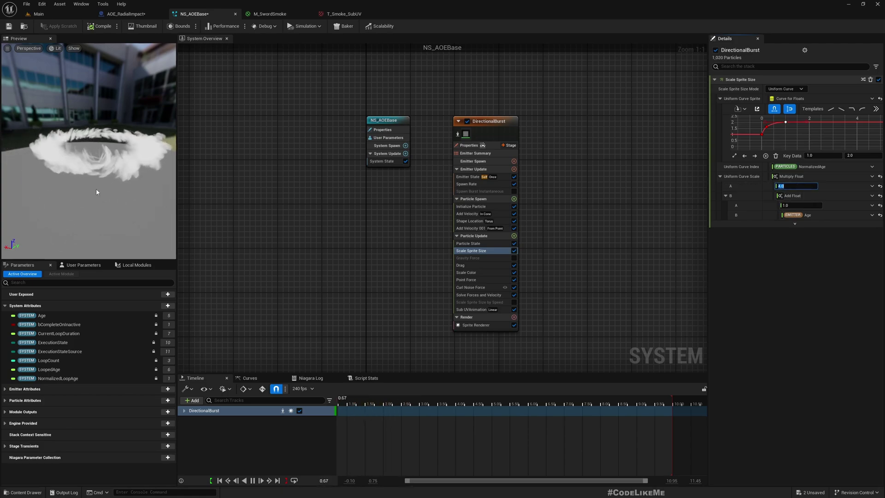
pyautogui.moveTo(88, 177); pyautogui.dragTo(95, 162)
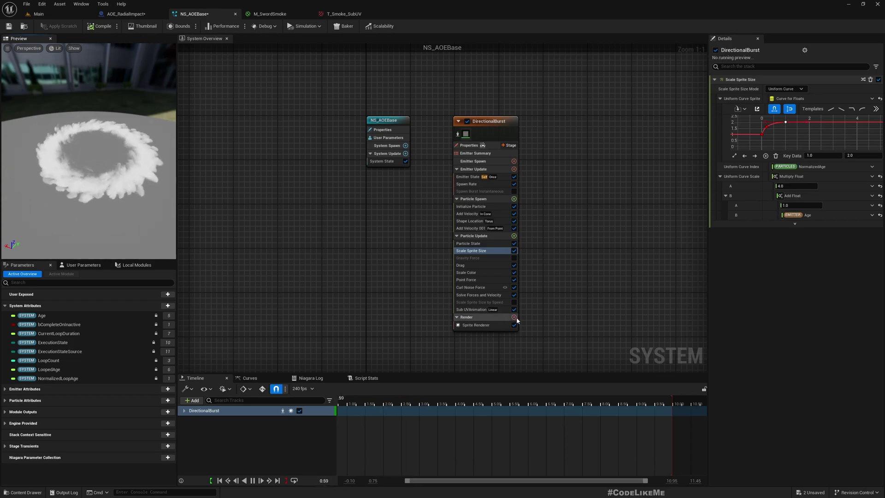
pyautogui.click(480, 302)
# - Replace the Scale Sprite Size by Speed module with a fresh one in Particle Update
pyautogui.rightClick(480, 305)
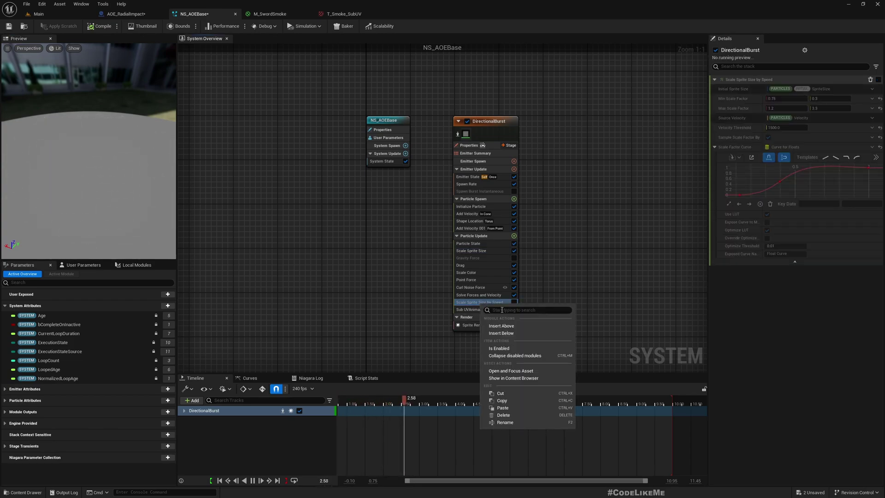
pyautogui.click(506, 416)
pyautogui.click(514, 236)
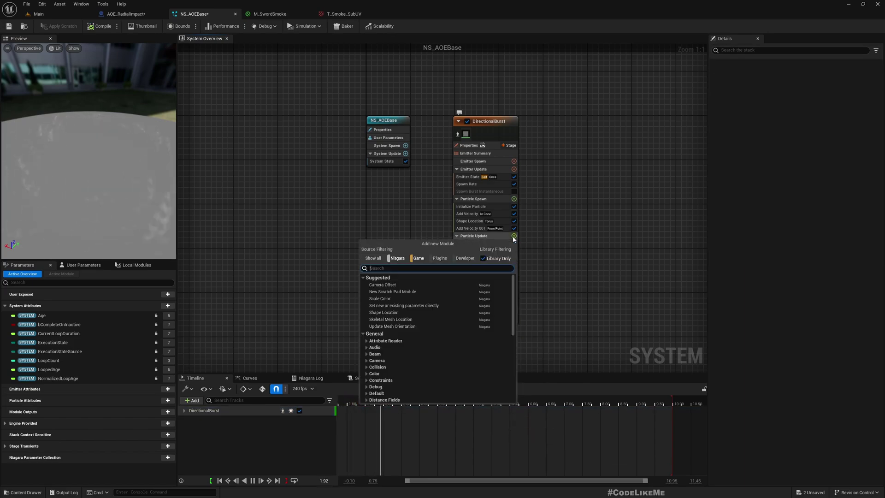
pyautogui.write('scale')
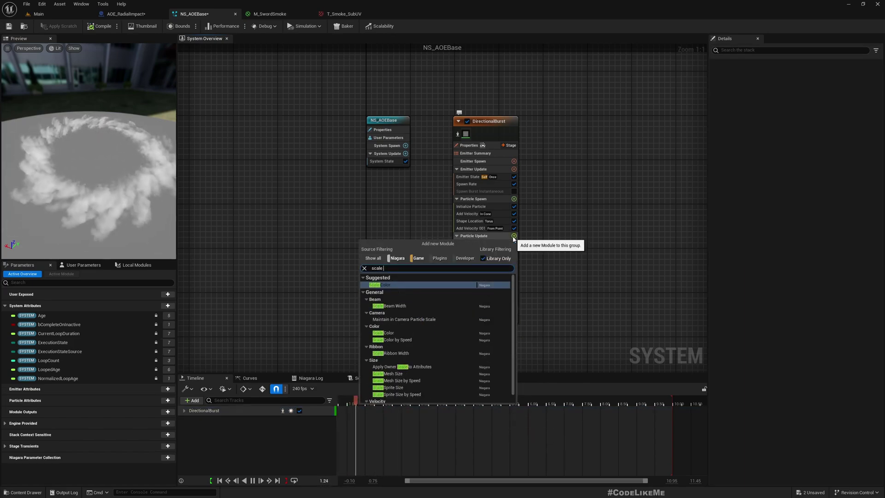
pyautogui.write(' by spee')
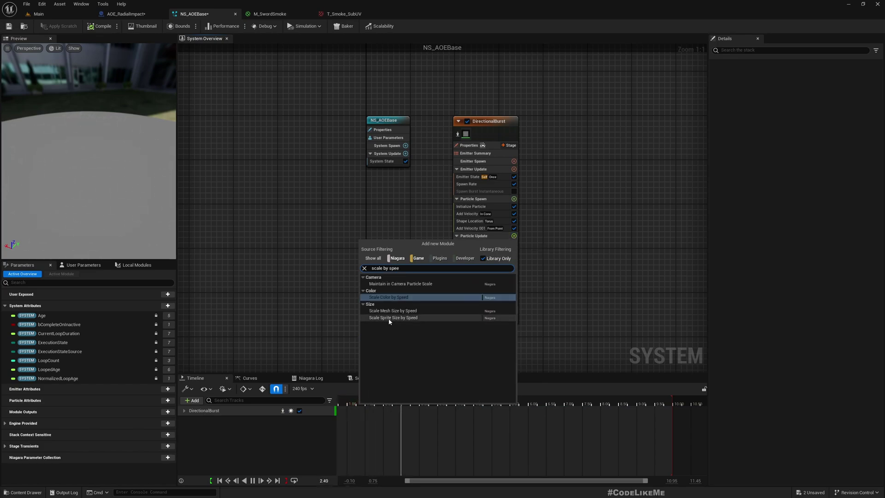
pyautogui.click(389, 317)
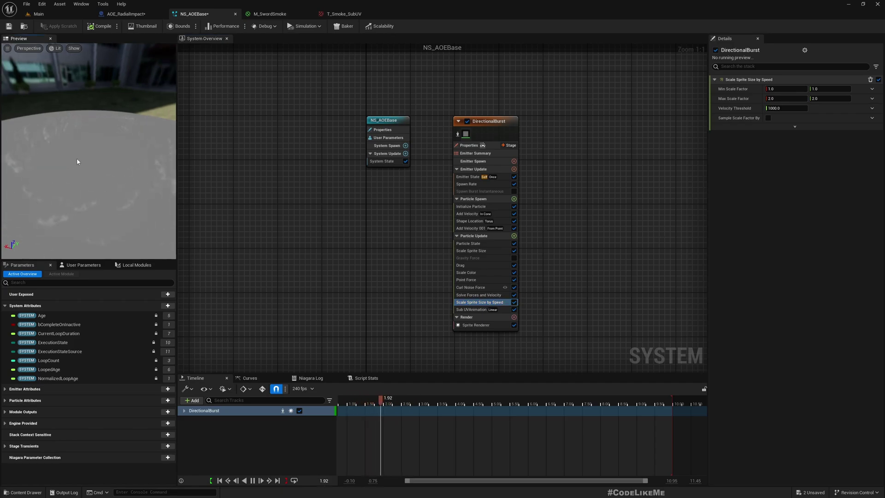
# - Set Min Scale Factor to 0.2 and Max Scale Factor to 1.0
pyautogui.click(786, 89)
pyautogui.write('.2')
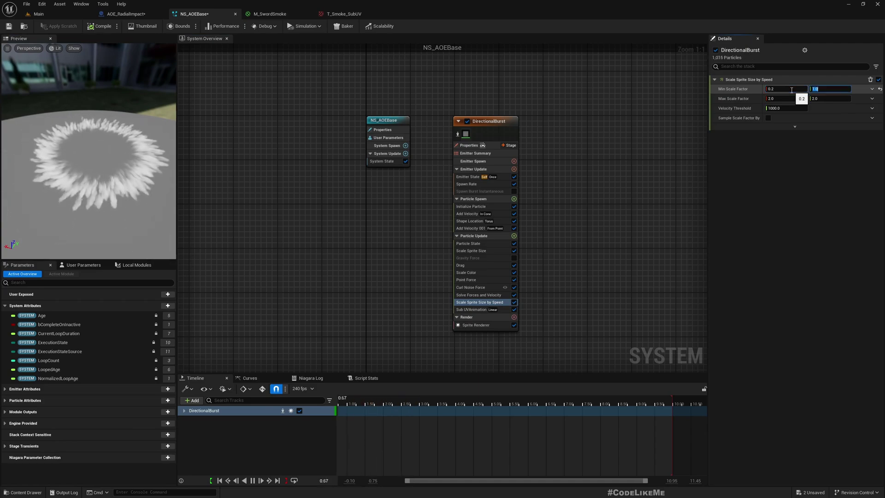
pyautogui.press('Tab')
pyautogui.write('1')
pyautogui.press('Return')
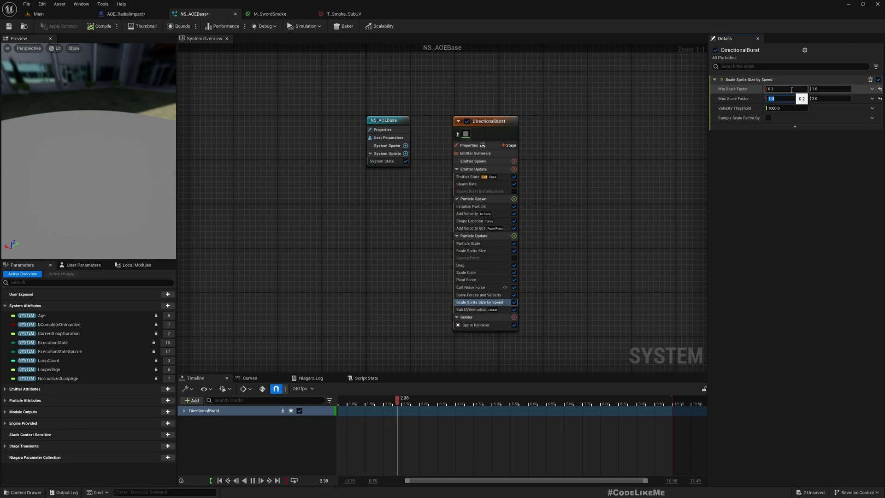
pyautogui.click(105, 151)
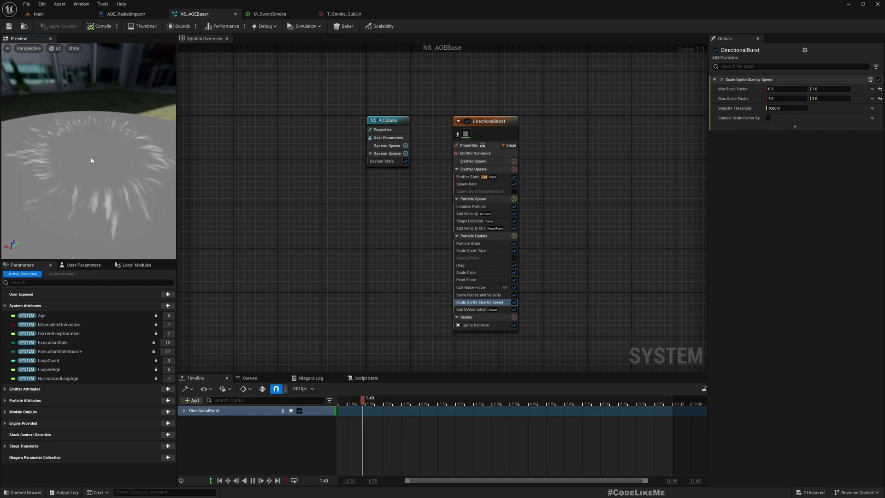
# - Change the Spawn Rate to 10000.0
pyautogui.click(466, 183)
pyautogui.click(793, 89)
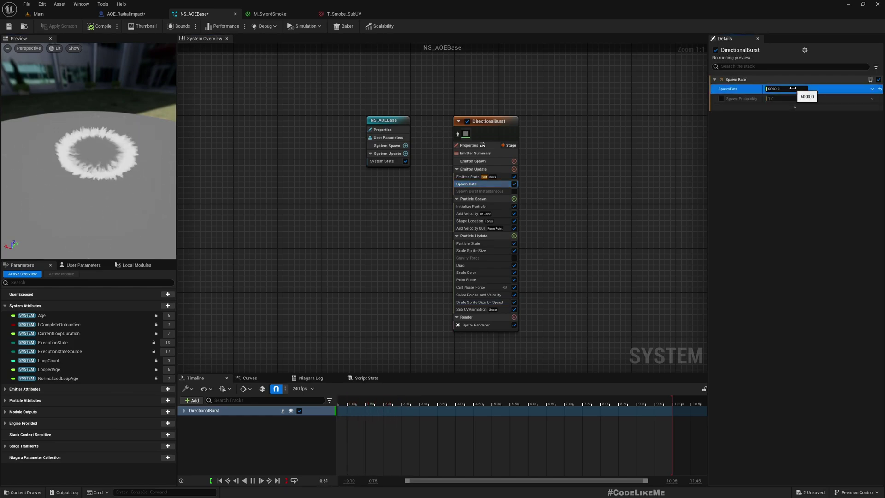
pyautogui.press('Home')
pyautogui.press('Delete')
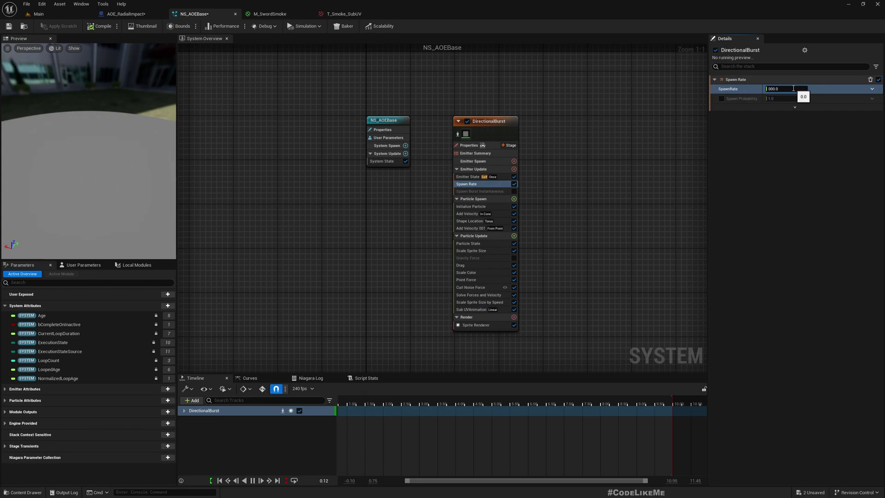
pyautogui.write('10')
pyautogui.press('Return')
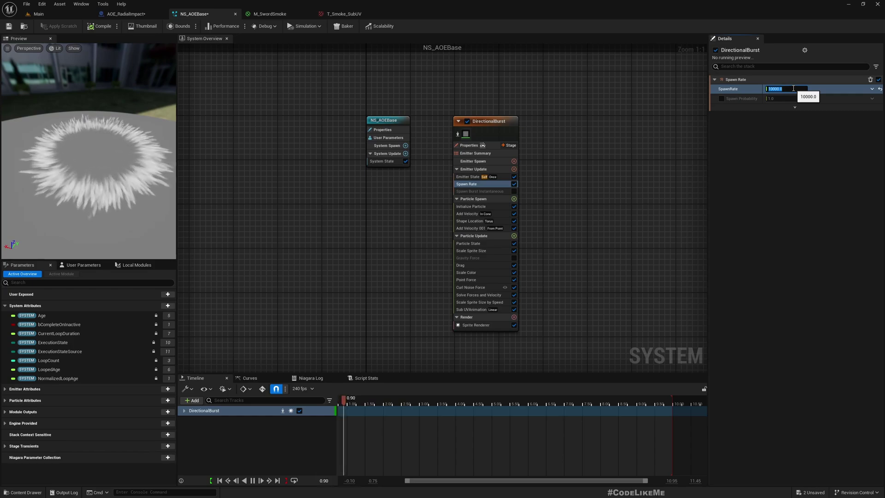
# - Set Scale Sprite Size by Speed's Min Scale Factor to 0.2 and save NS_AOEBase
pyautogui.click(474, 302)
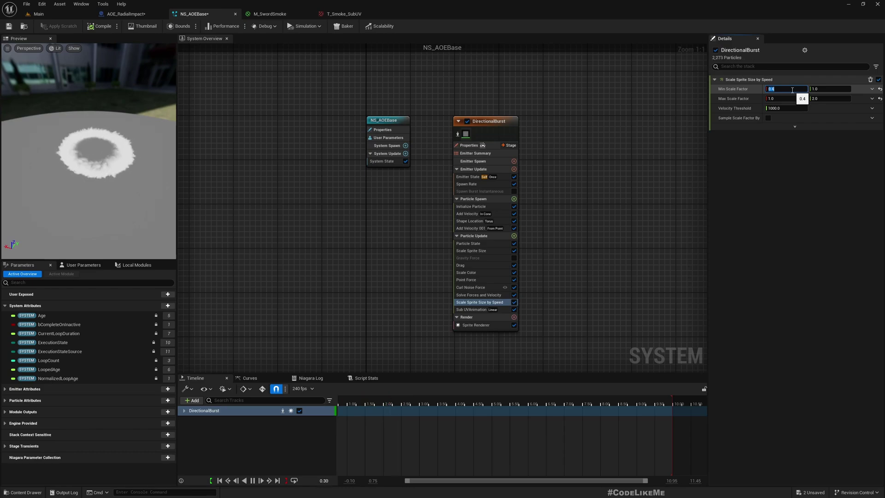
pyautogui.press('BackSpace')
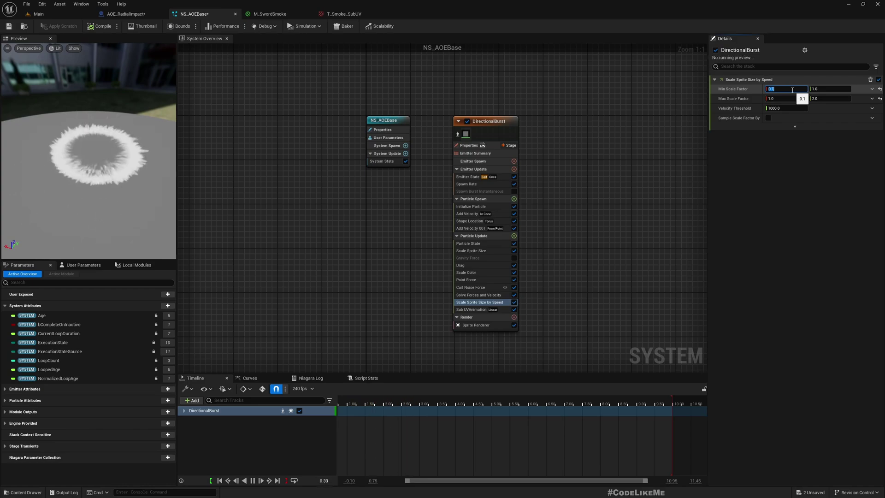
pyautogui.press('BackSpace')
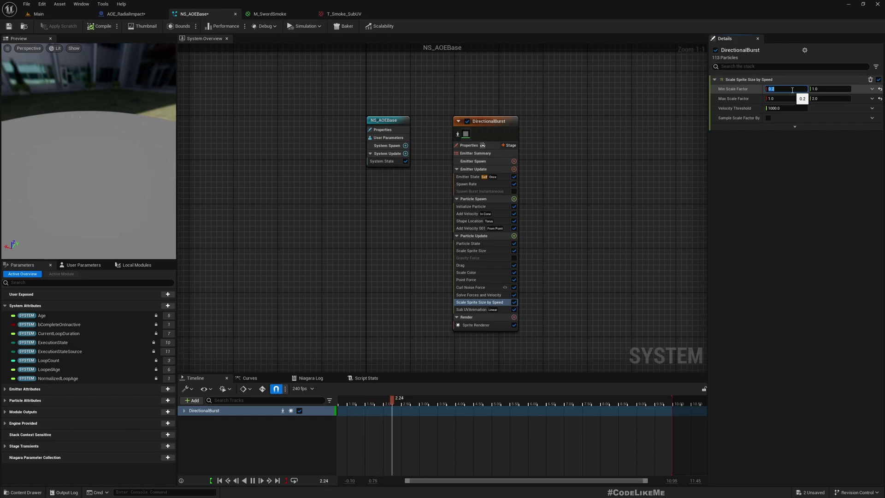
pyautogui.press('Return')
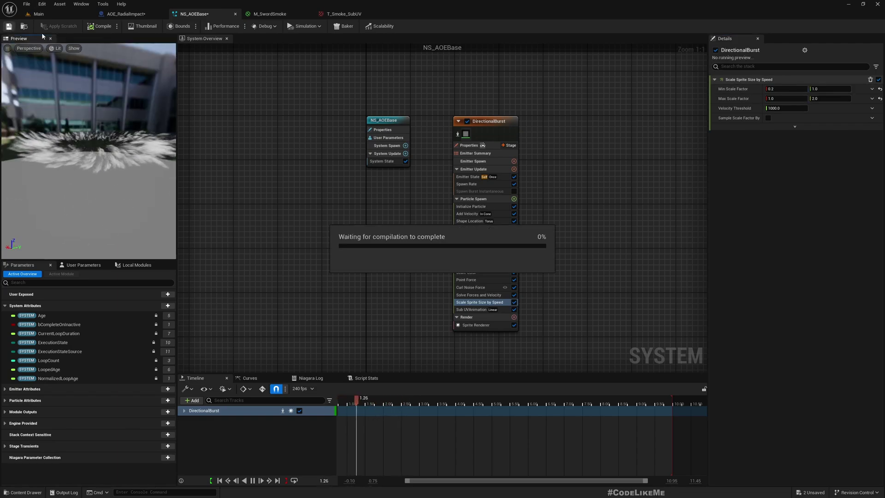
pyautogui.hotkey('ctrl', 's')
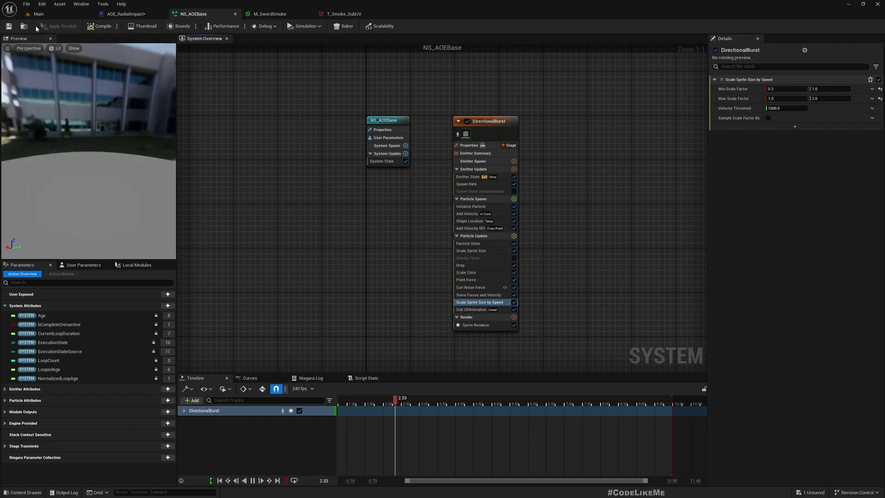
pyautogui.click(39, 14)
# - Add an NS_AOEBase Niagara particle system component to AOE_RadialImpact, then return to Main
pyautogui.click(125, 14)
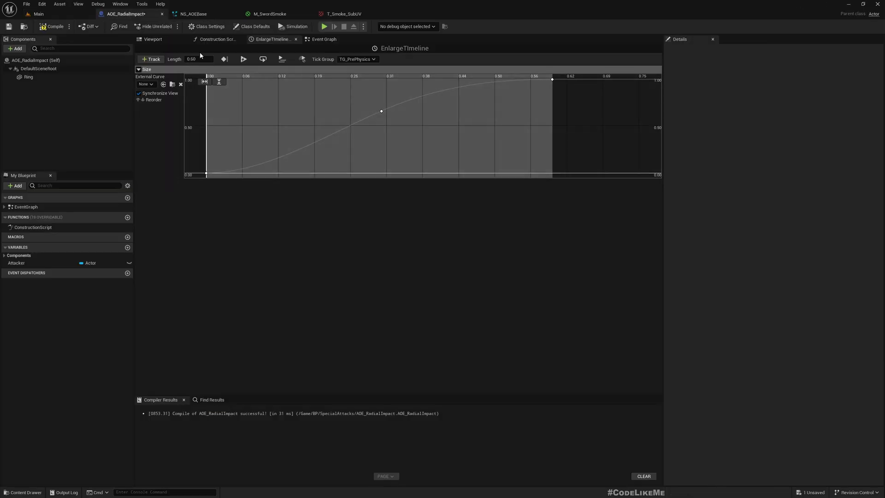
pyautogui.click(17, 48)
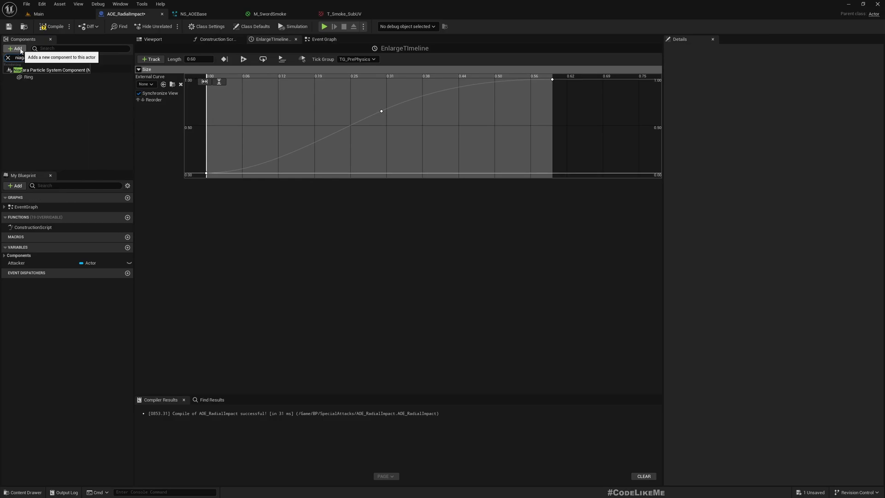
pyautogui.click(54, 69)
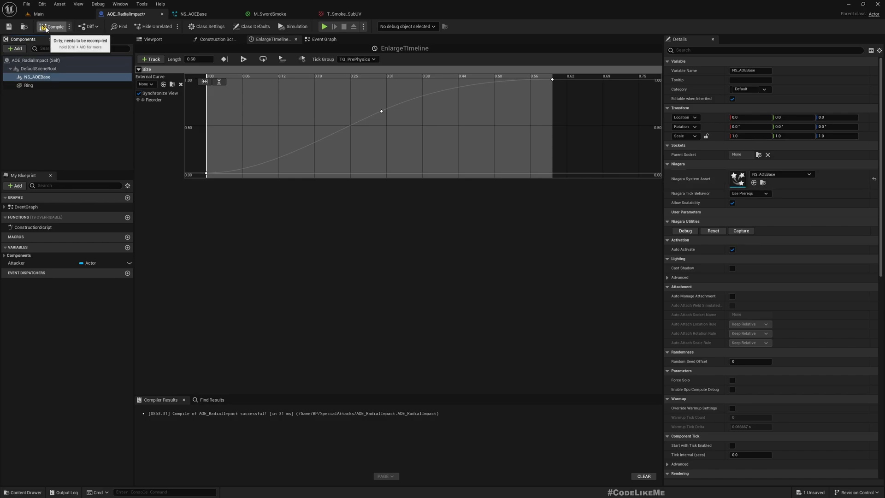
pyautogui.click(37, 14)
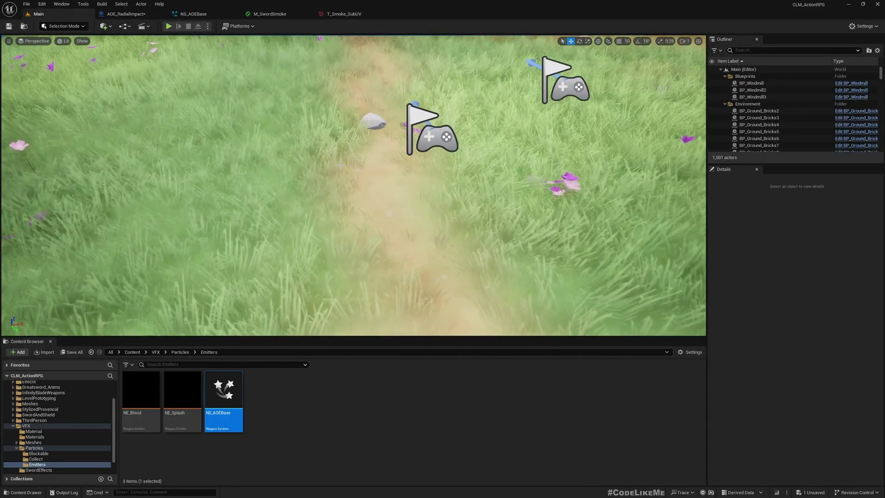
# - Play-test the level, triggering several radial impacts near the enemies, then stop
pyautogui.hotkey('alt', 'p')
pyautogui.click(386, 187)
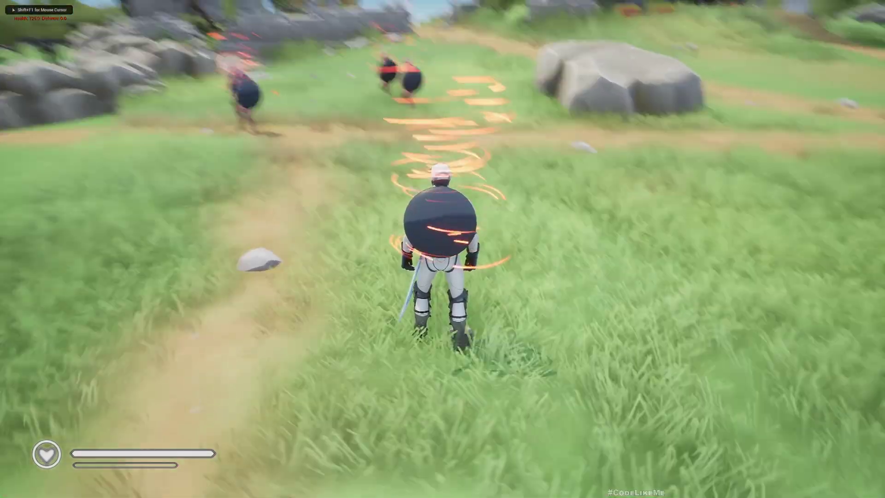
pyautogui.press('w')
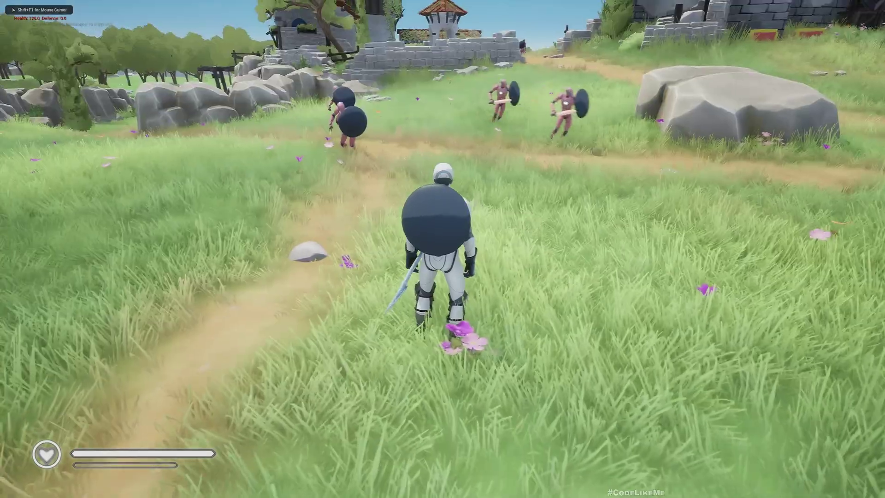
pyautogui.press('e')
pyautogui.press('w')
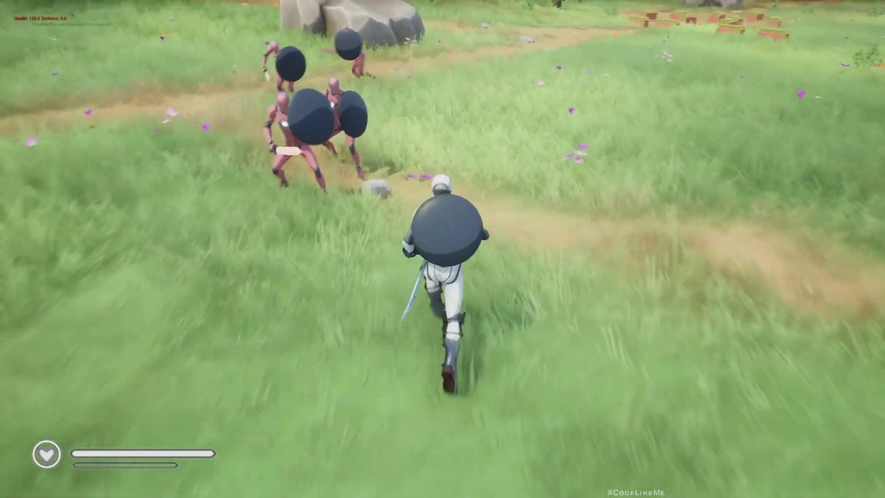
pyautogui.press('e')
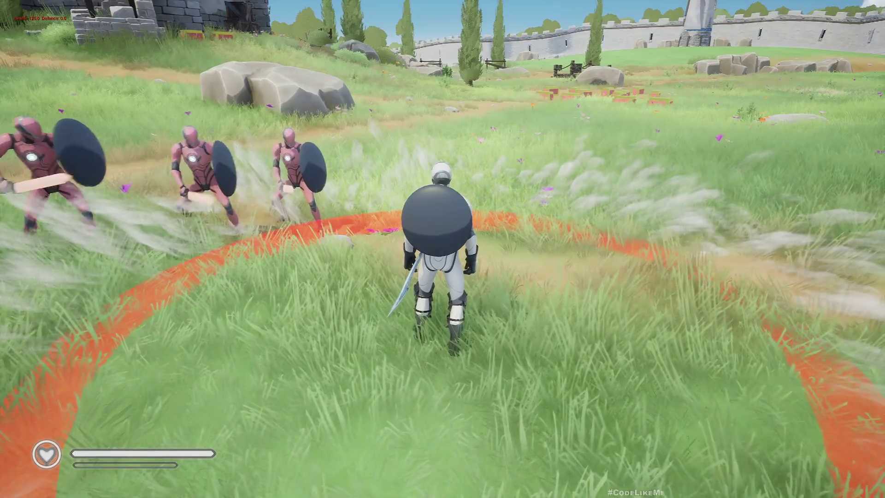
pyautogui.press('e')
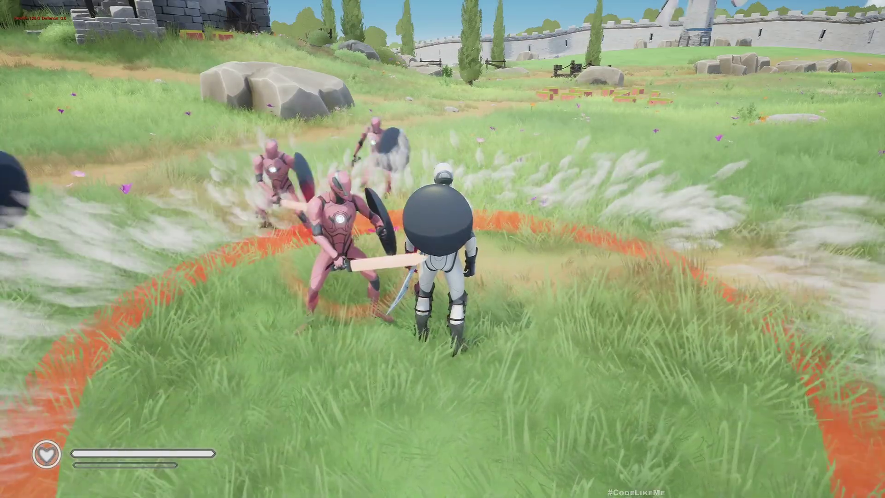
pyautogui.press('Escape')
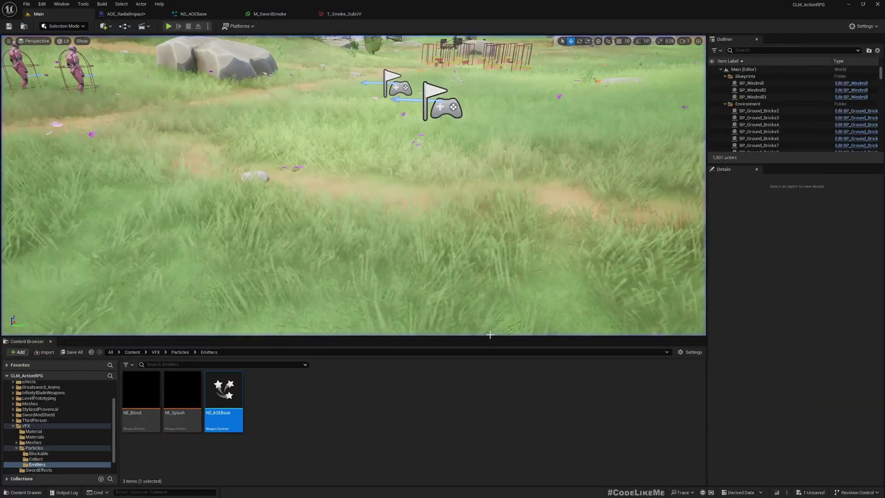
# - Select AOE_RadialImpact's Ring component and set it Hidden in Game
pyautogui.click(124, 13)
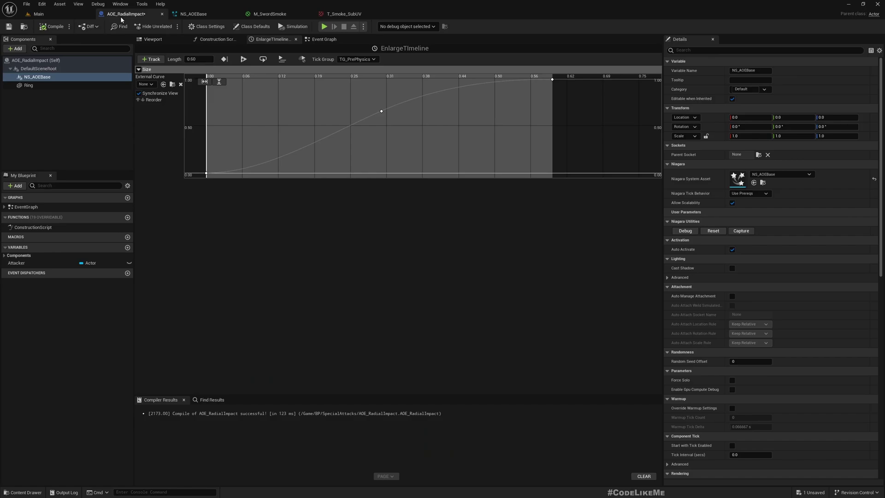
pyautogui.click(323, 39)
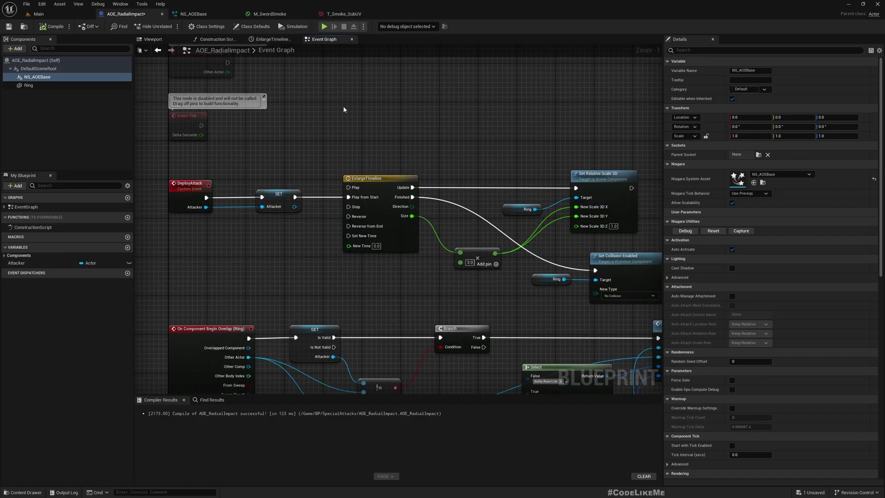
pyautogui.click(44, 85)
pyautogui.scroll(-10, 762, 271)
pyautogui.scroll(-7, 762, 280)
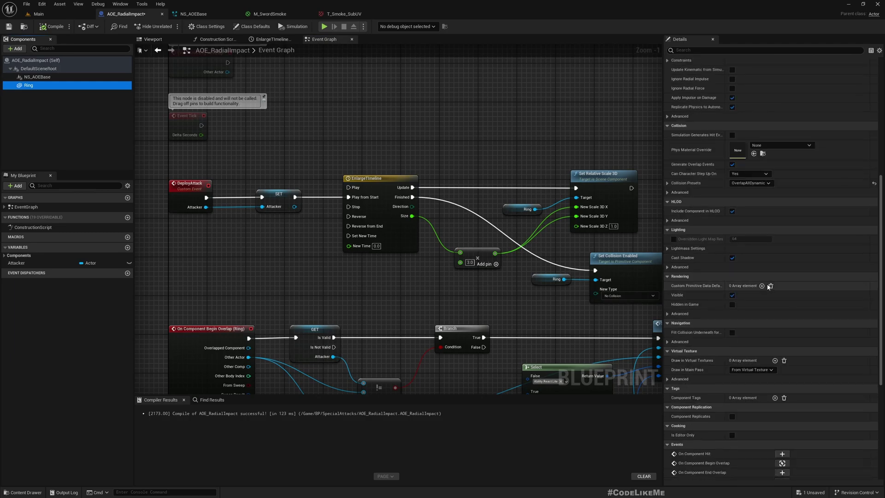
pyautogui.scroll(4, 768, 285)
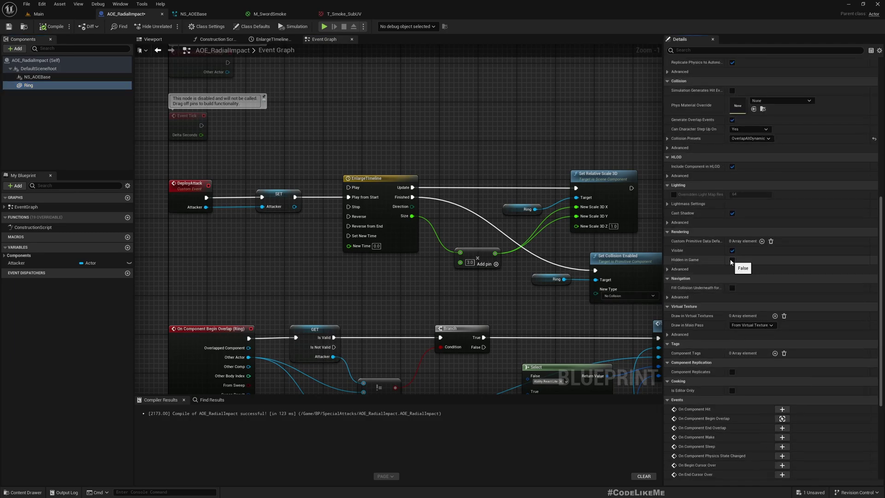
# - Play-test in full-screen view to check that only the white smoke ring appears
pyautogui.click(46, 13)
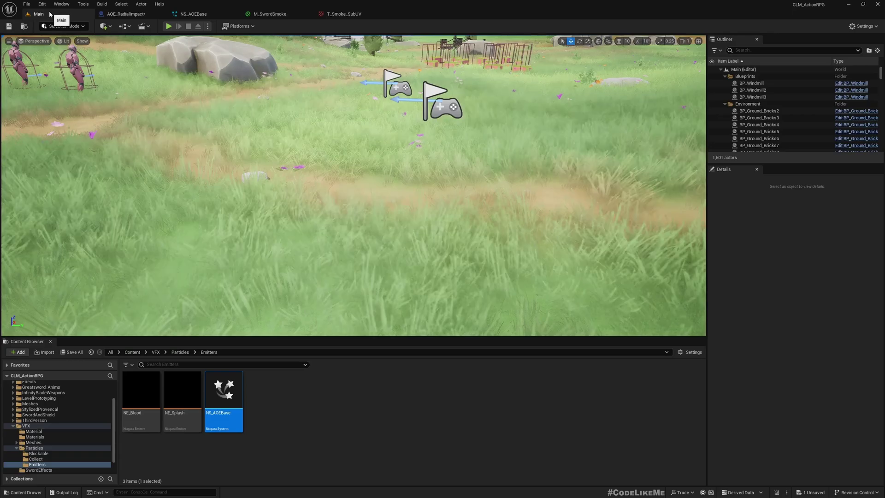
pyautogui.press('F11')
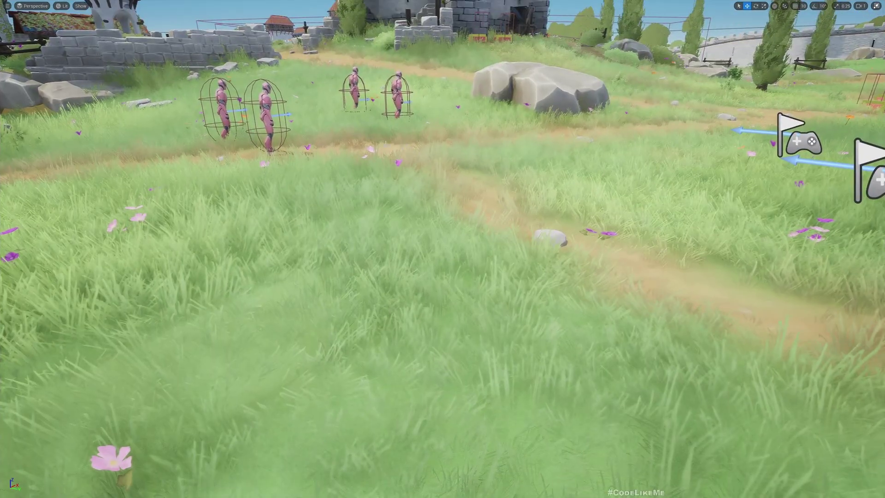
pyautogui.hotkey('alt', 'p')
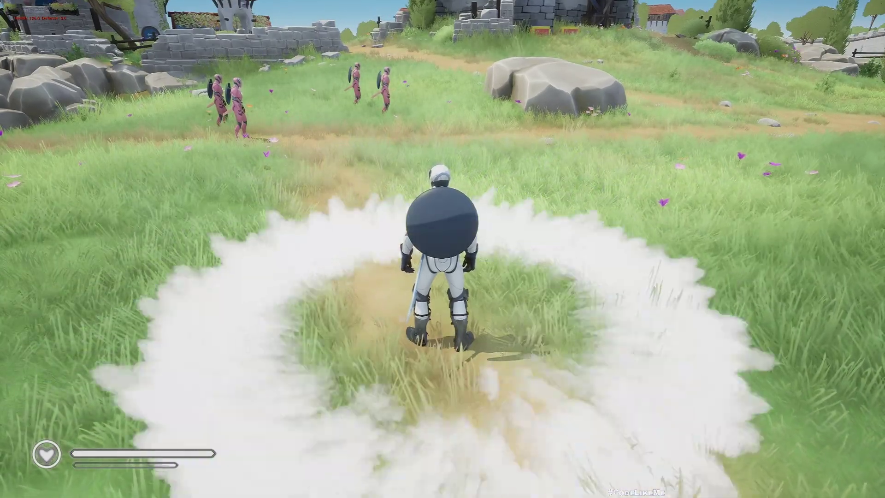
pyautogui.press('Escape')
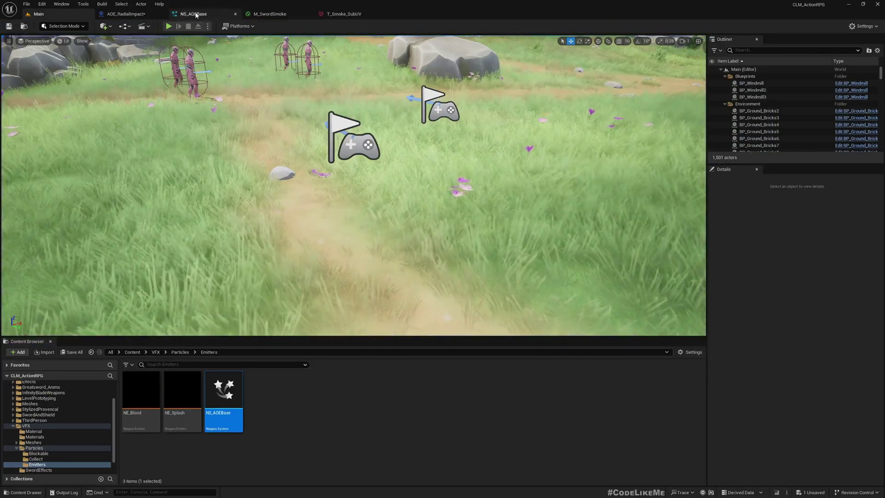
# - Return to the AOE_RadialImpact Event Graph and zoom to the Set Life Span node
pyautogui.click(124, 14)
pyautogui.scroll(-2, 356, 248)
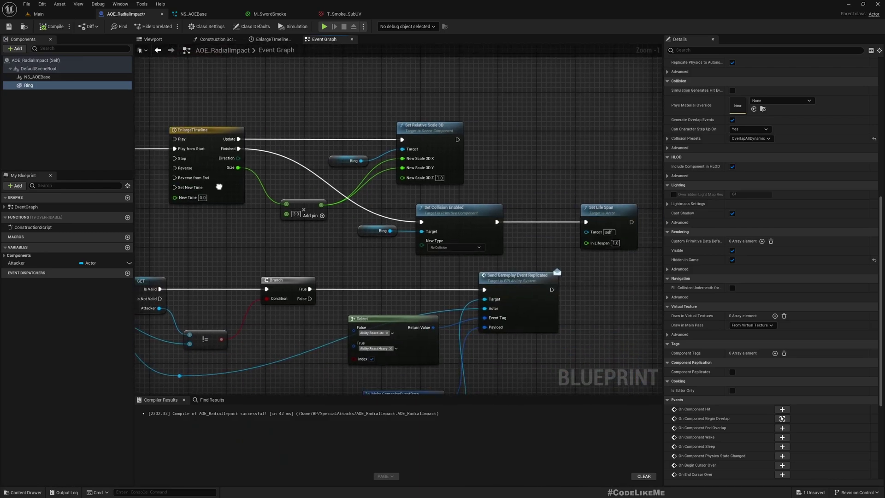
pyautogui.scroll(2, 608, 261)
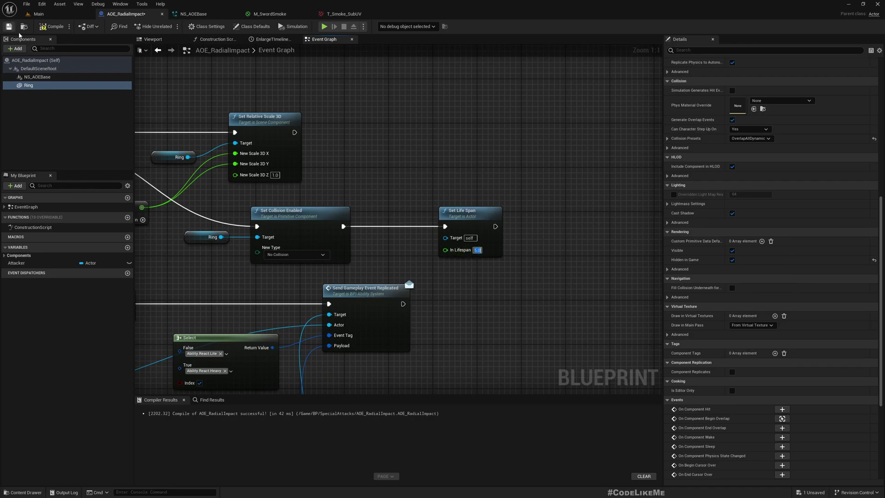
pyautogui.click(39, 14)
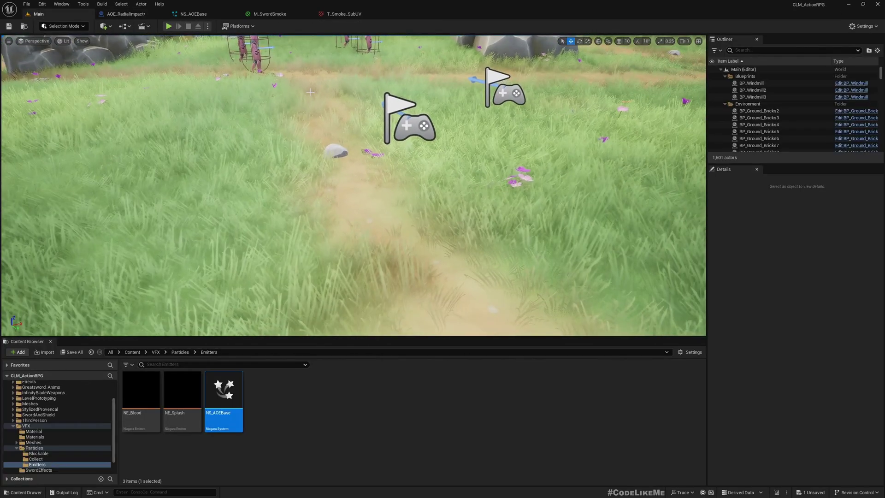
pyautogui.press('F11')
pyautogui.hotkey('alt', 'p')
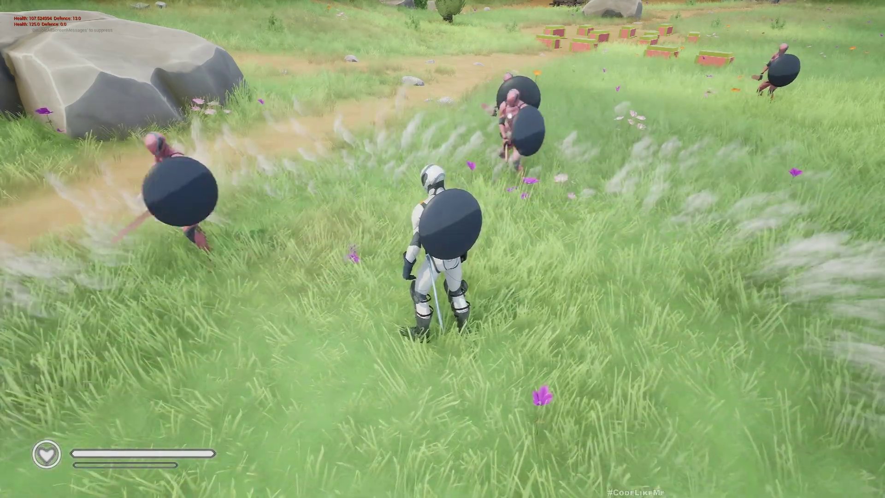
pyautogui.press('Escape')
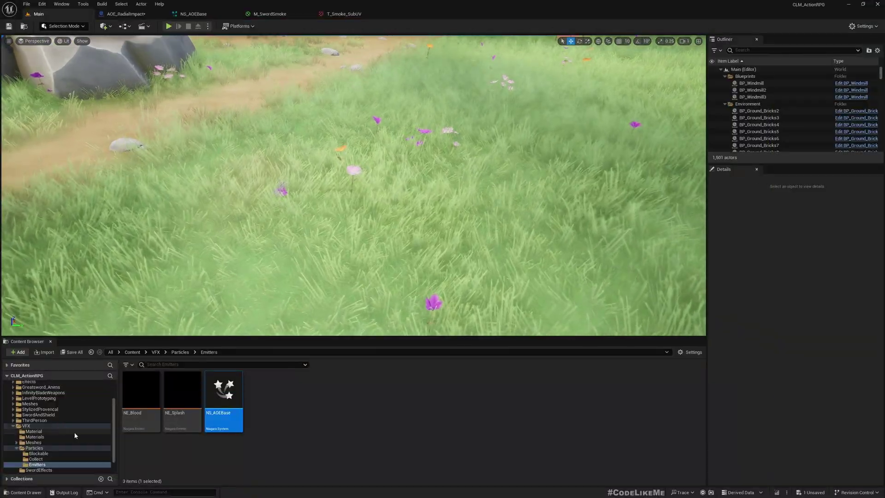
# - Browse into the Audio > Sounds > SFX folder in the Content Browser
pyautogui.scroll(3, 85, 408)
pyautogui.click(28, 396)
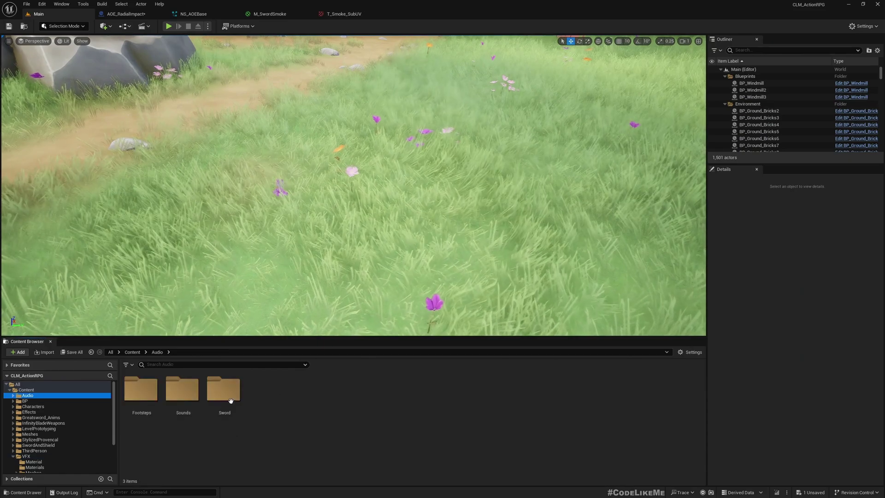
pyautogui.doubleClick(182, 390)
pyautogui.doubleClick(140, 390)
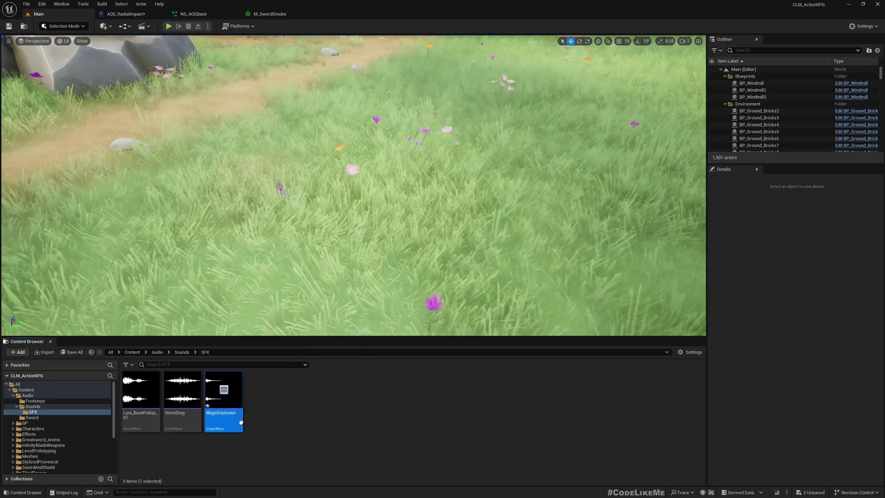
# - Create MagicExplosion_Cue from the MagicExplosion sound wave and open it for editing
pyautogui.rightClick(230, 417)
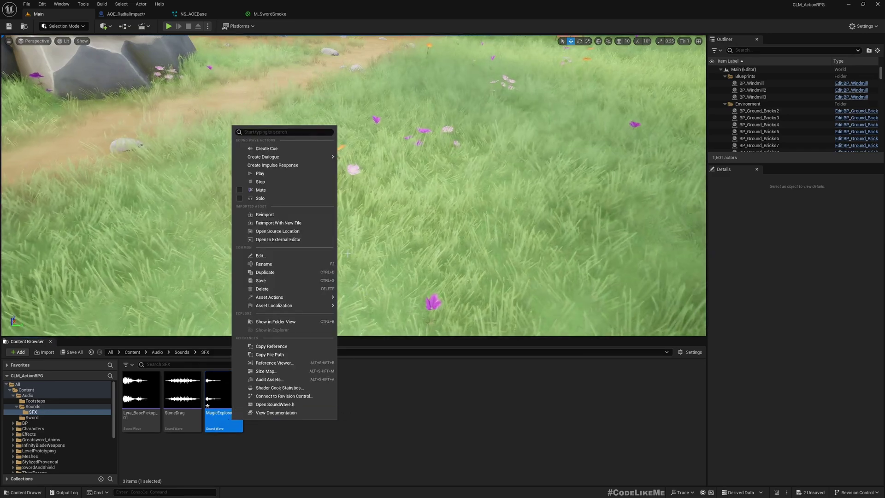
pyautogui.click(266, 148)
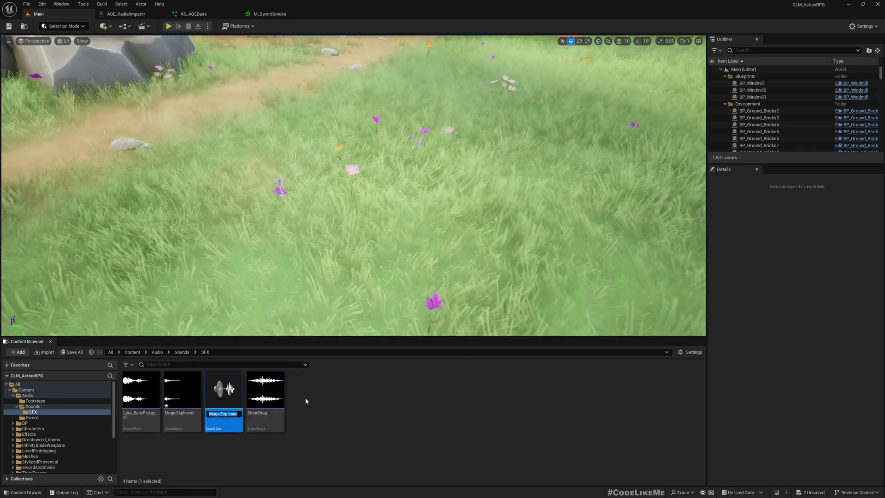
pyautogui.press('Return')
pyautogui.doubleClick(226, 401)
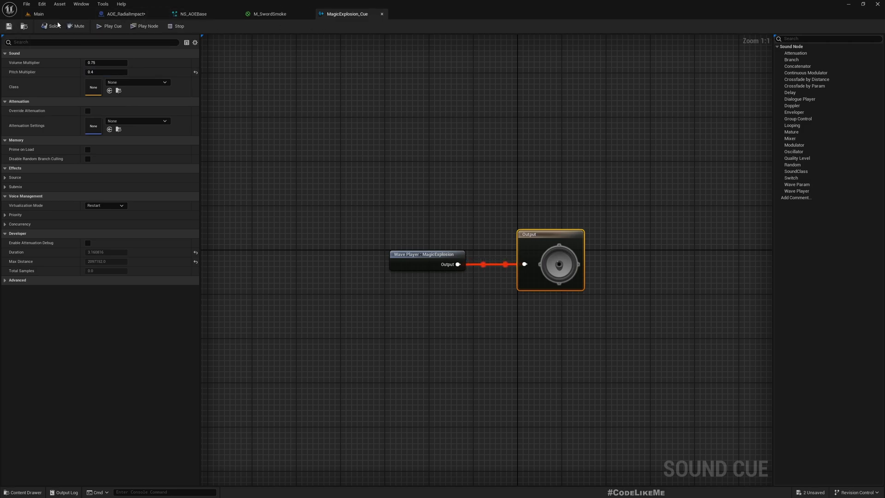
# - Add MagicExplosion_Cue as an audio component under DefaultSceneRoot in AOE_RadialImpact
pyautogui.click(39, 14)
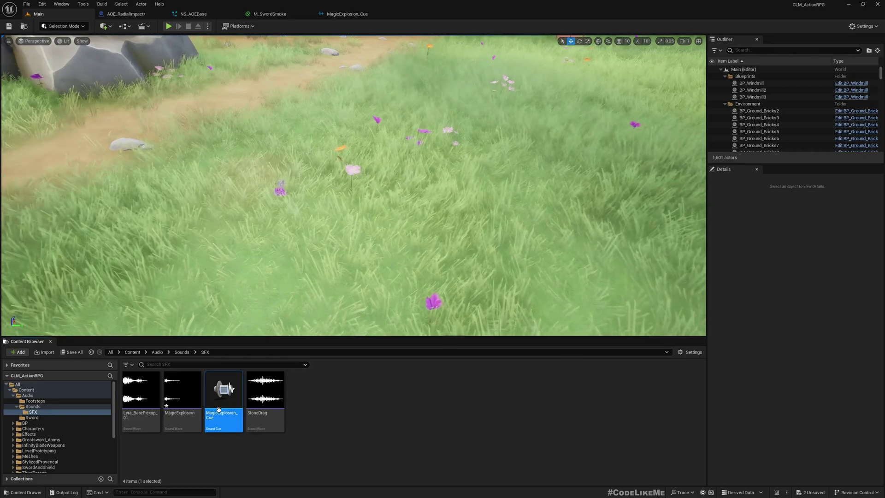
pyautogui.moveTo(224, 390); pyautogui.dragTo(48, 85)
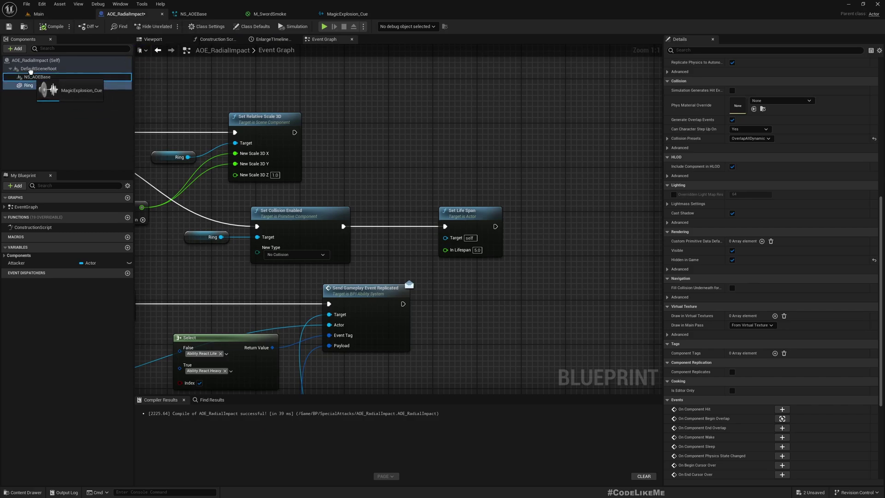
pyautogui.moveTo(34, 94); pyautogui.dragTo(27, 86)
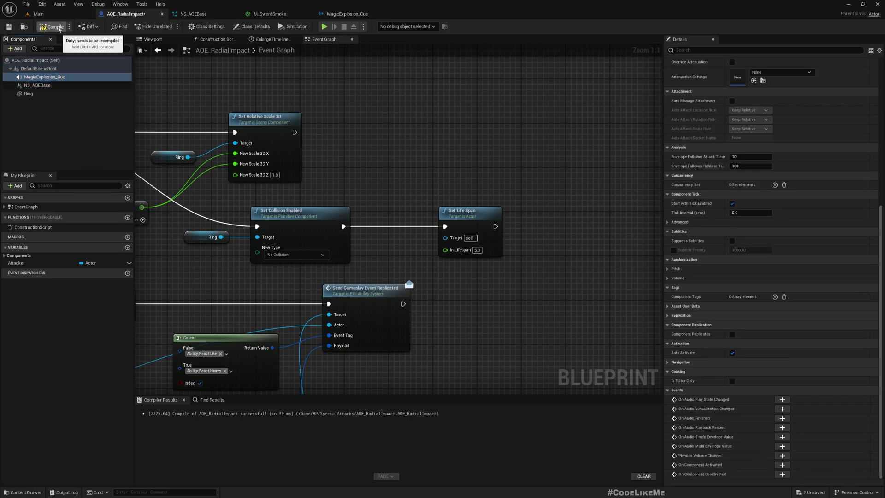
pyautogui.click(39, 14)
# - Play-test fullscreen, casting the radial impact six times among enemies, then stop playing
pyautogui.press('F11')
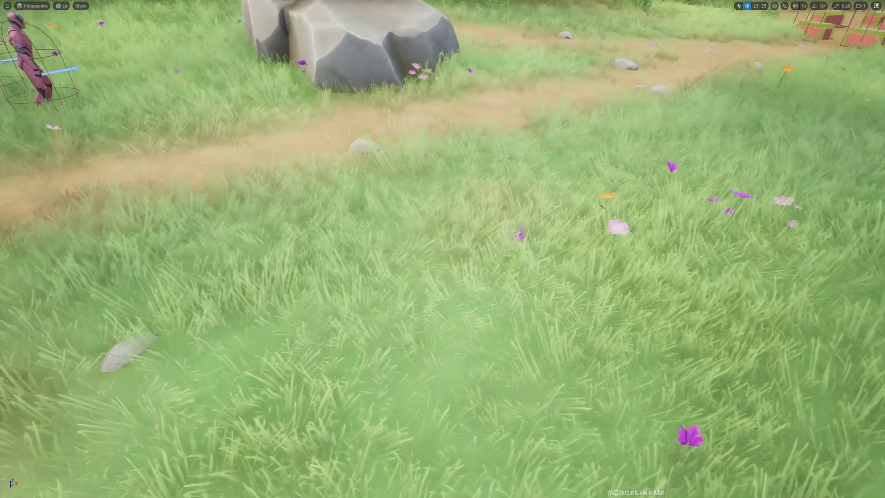
pyautogui.hotkey('alt', 'p')
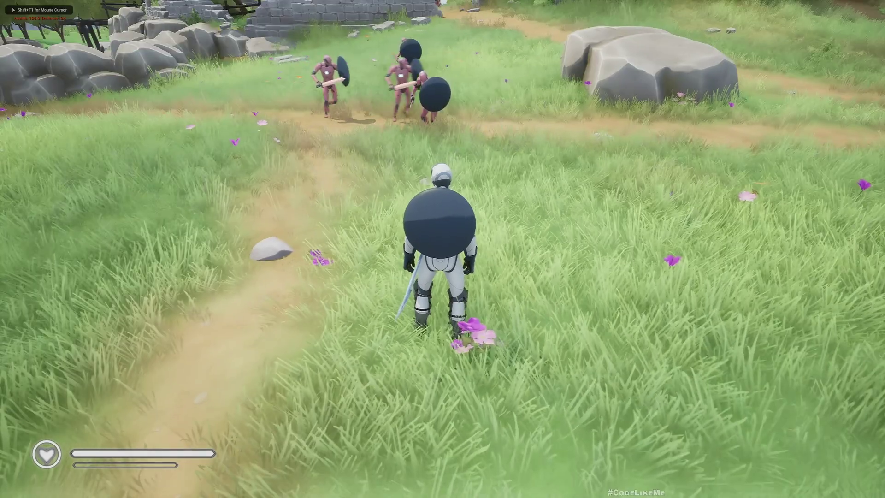
pyautogui.press('e')
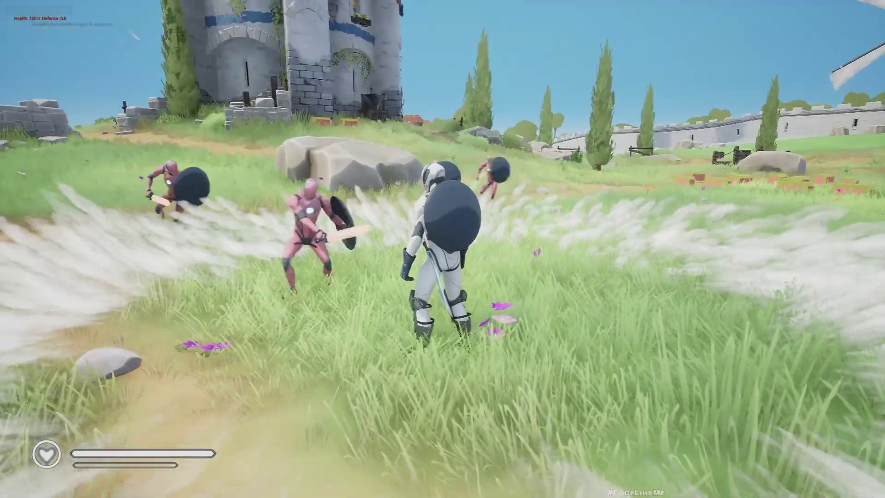
pyautogui.press('e')
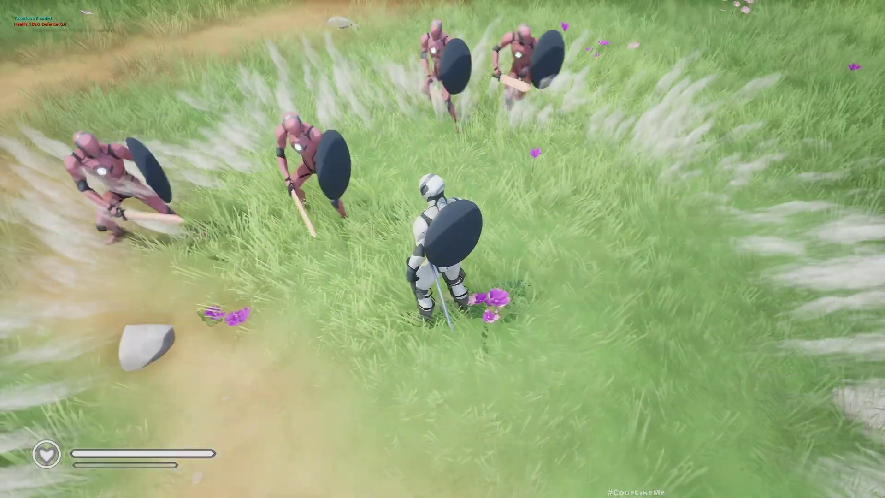
pyautogui.press('e')
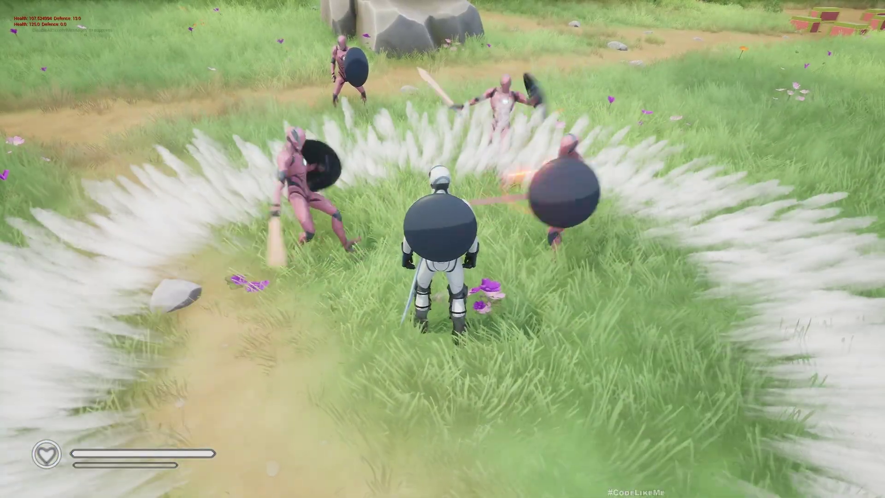
pyautogui.press('e')
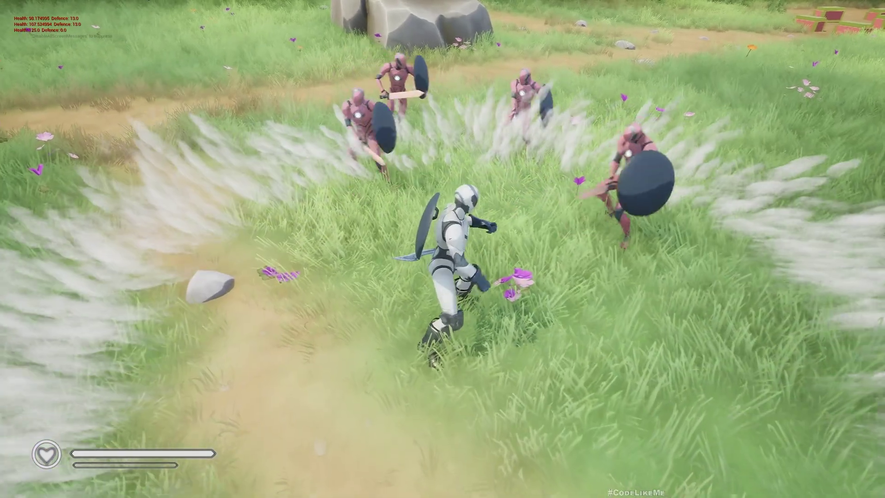
pyautogui.press('e')
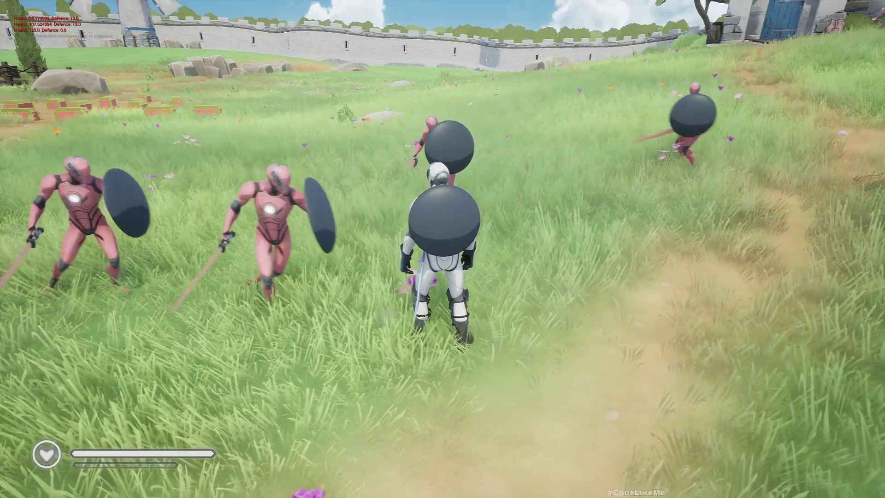
pyautogui.press('e')
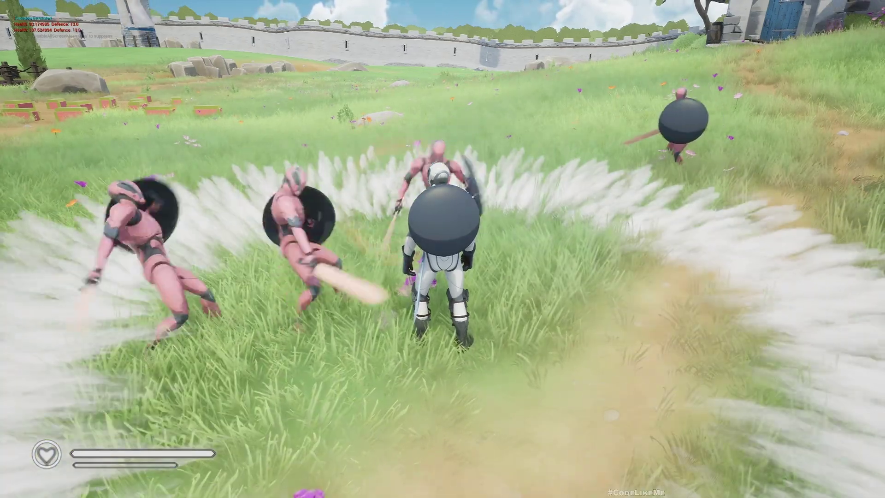
pyautogui.press('Escape')
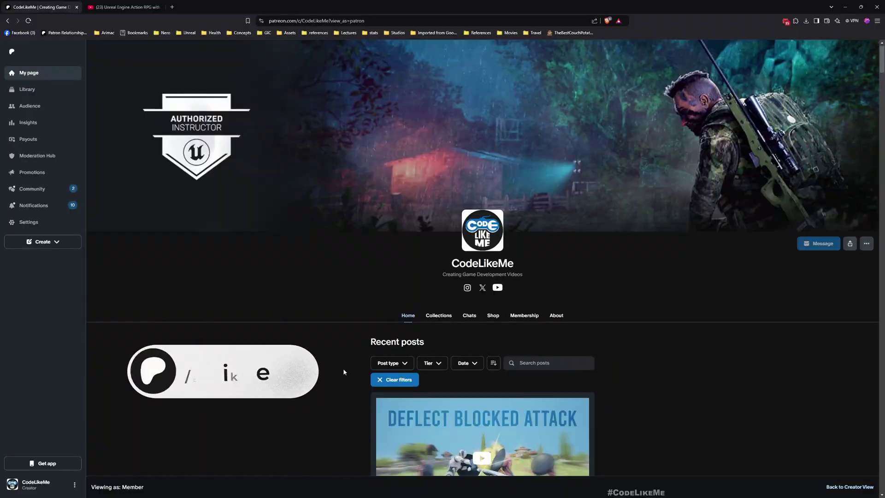
# - Scroll the Patreon Recent posts feed down to 'Inventory System - Armor #121'
pyautogui.scroll(-10, 353, 355)
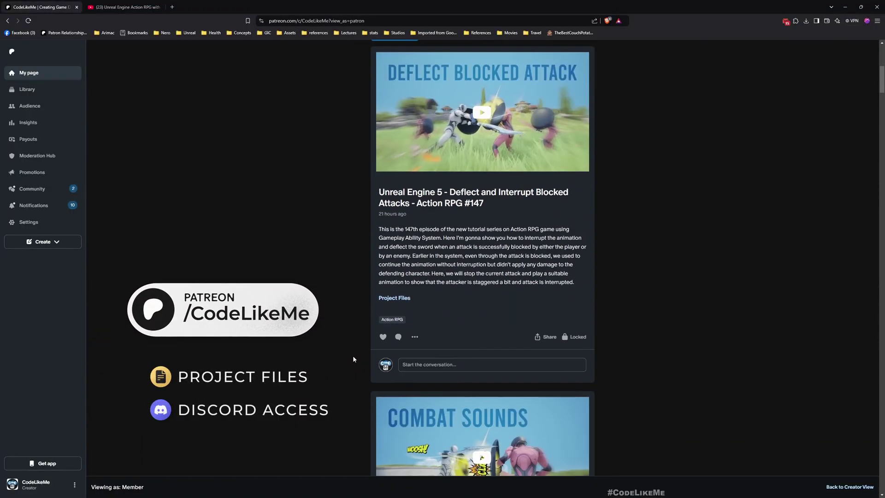
pyautogui.scroll(-15, 353, 355)
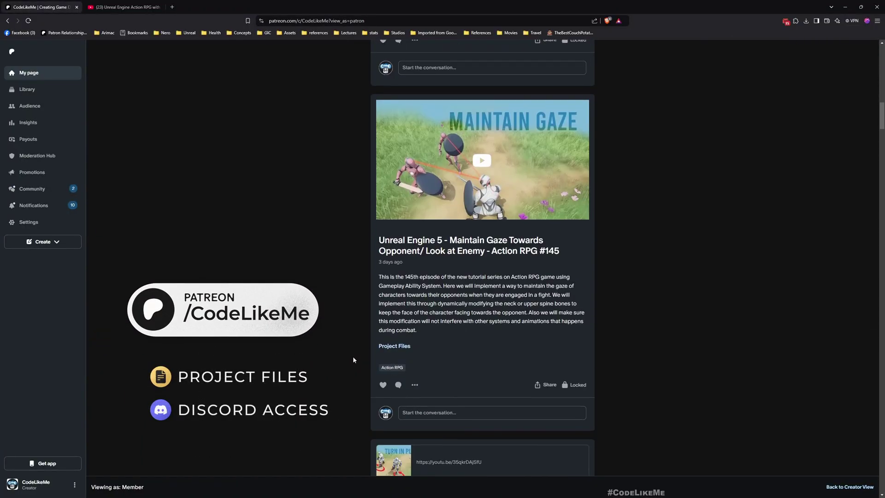
pyautogui.scroll(-20, 353, 361)
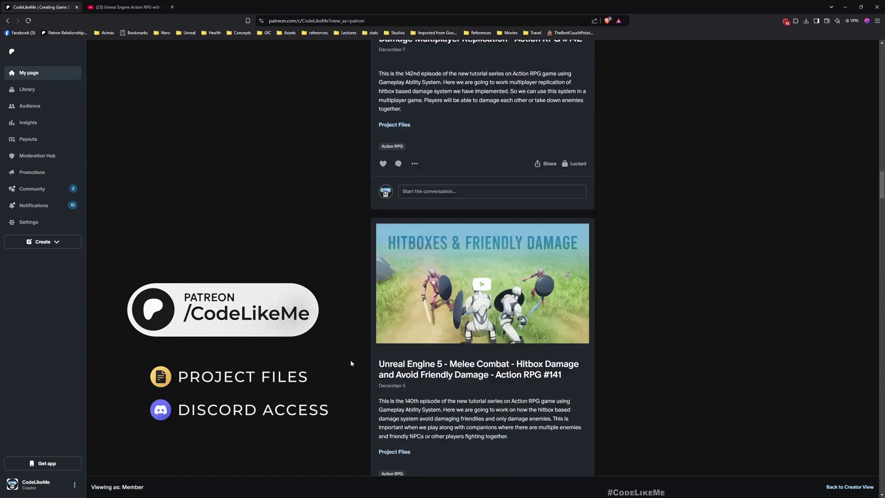
pyautogui.scroll(-20, 350, 366)
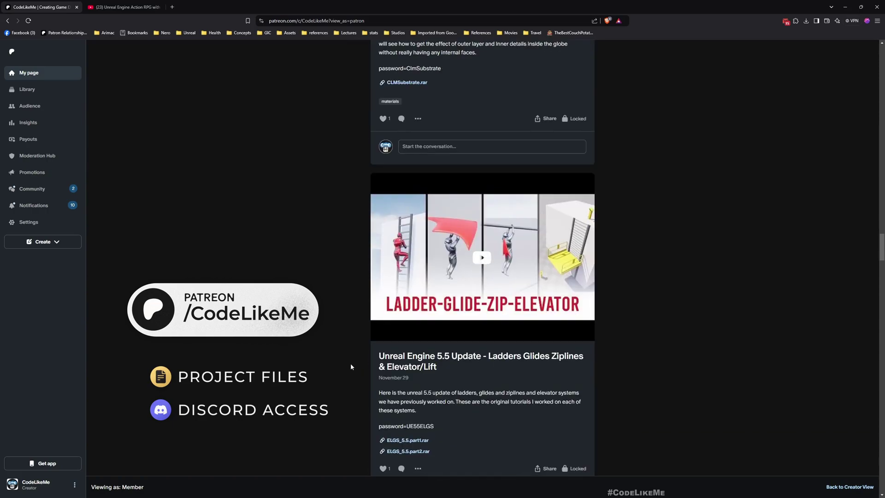
pyautogui.scroll(-20, 351, 368)
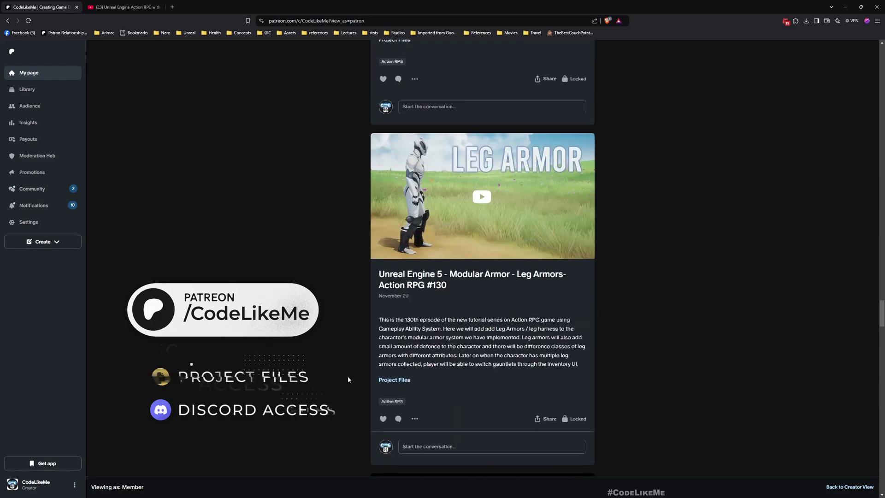
pyautogui.scroll(-15, 349, 377)
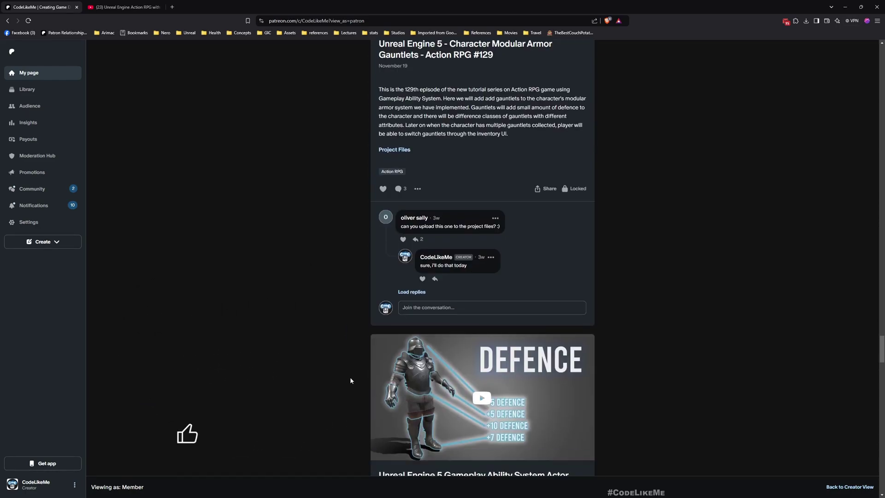
pyautogui.scroll(-18, 350, 378)
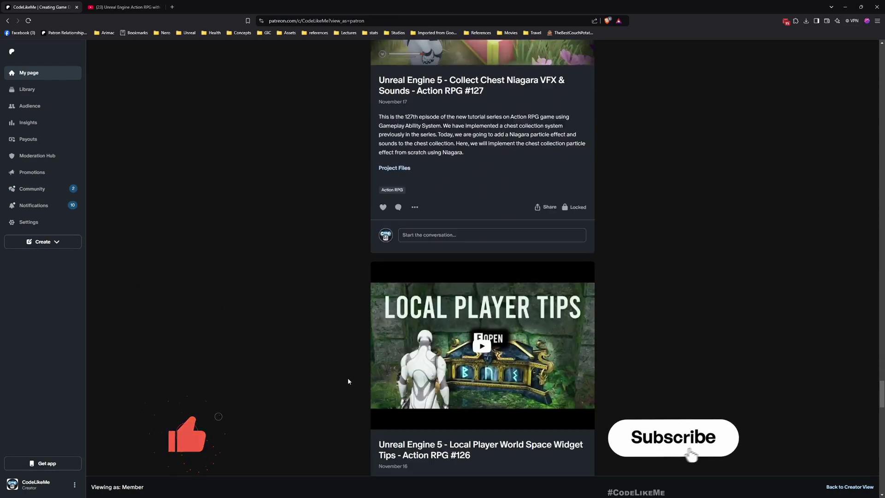
pyautogui.scroll(-14, 349, 380)
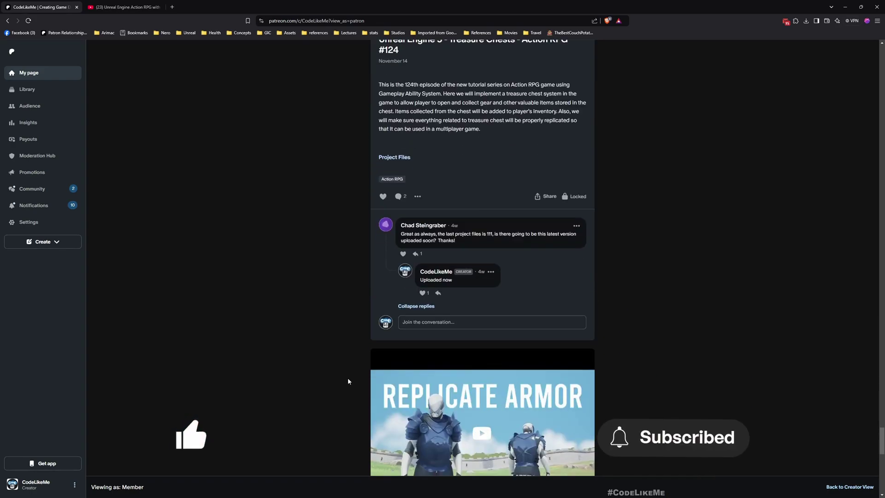
pyautogui.scroll(-12, 348, 380)
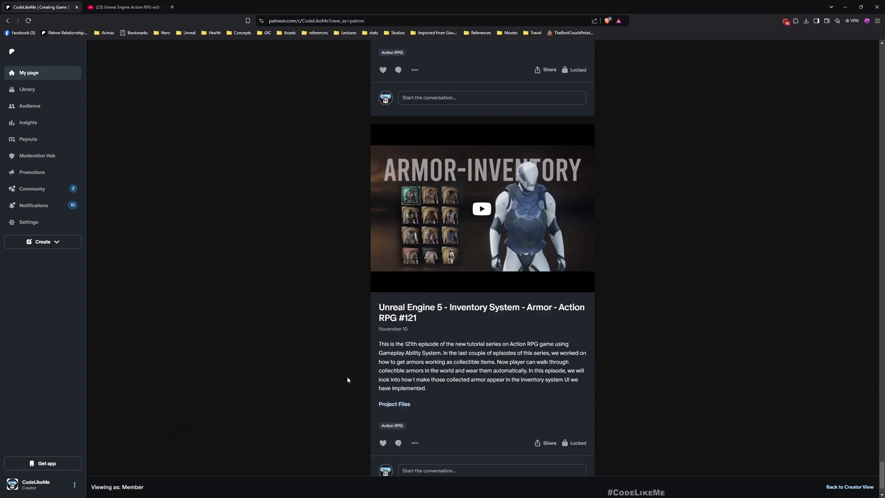